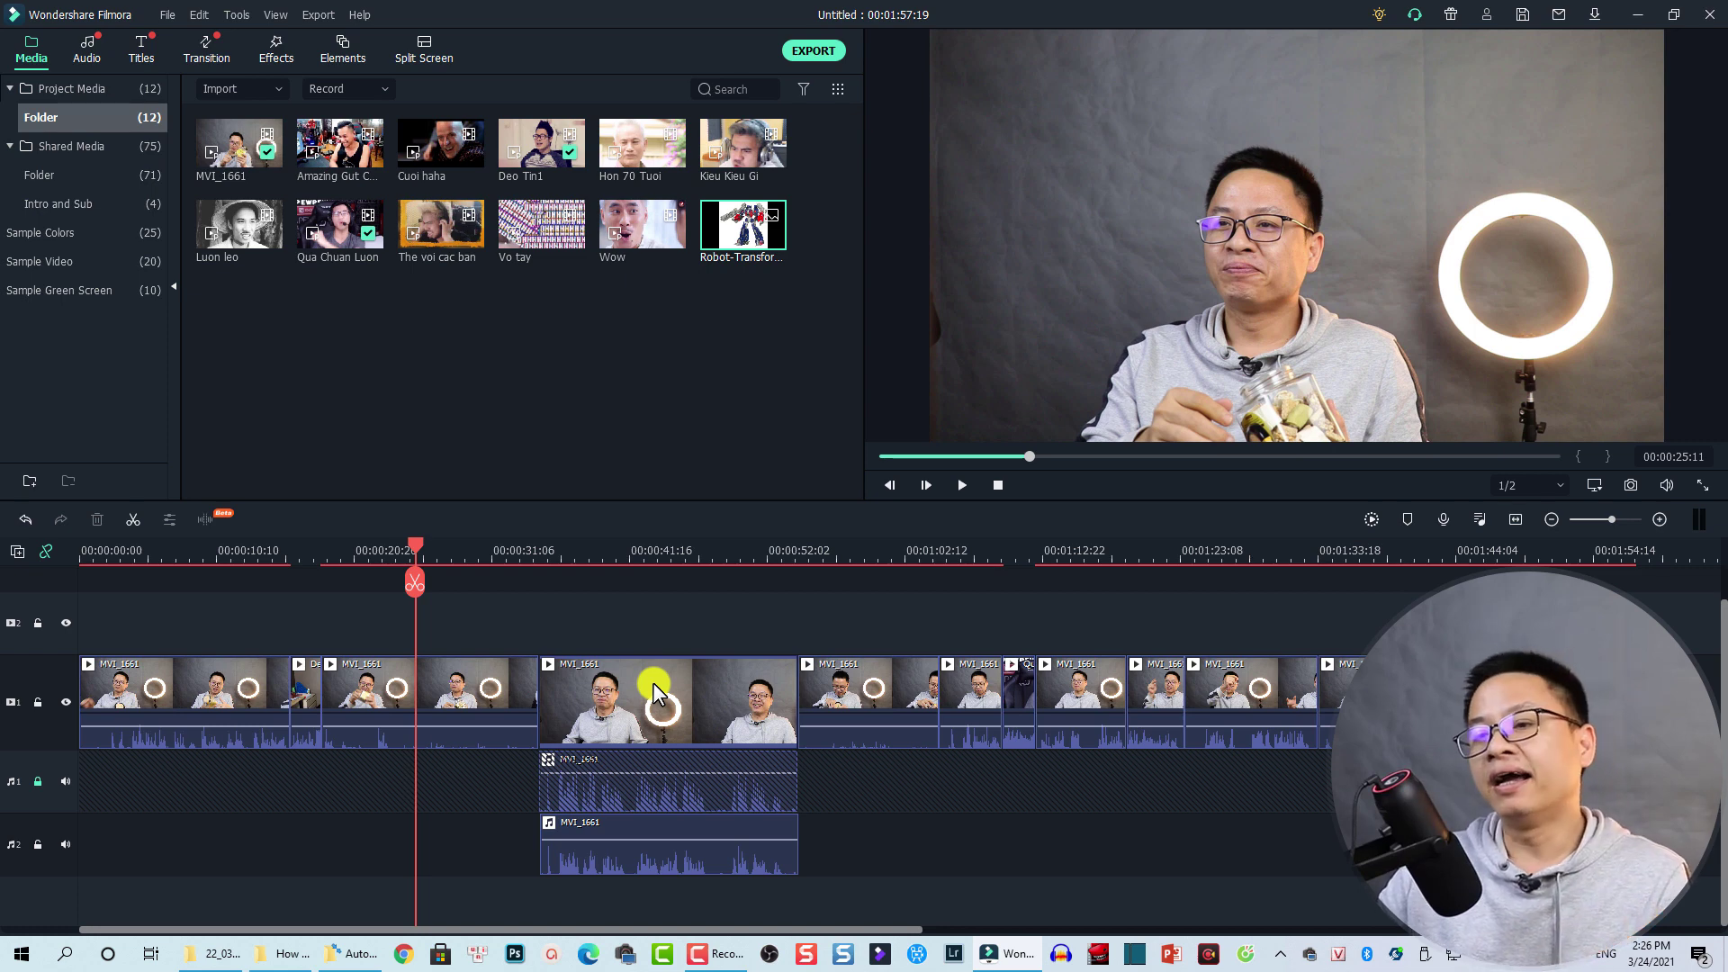
# - Clear the whole timeline, unlocking audio track 1 so that its remaining MVI_1661 audio clip is deleted too
pyautogui.click(688, 713)
pyautogui.hotkey('ctrl', 'a')
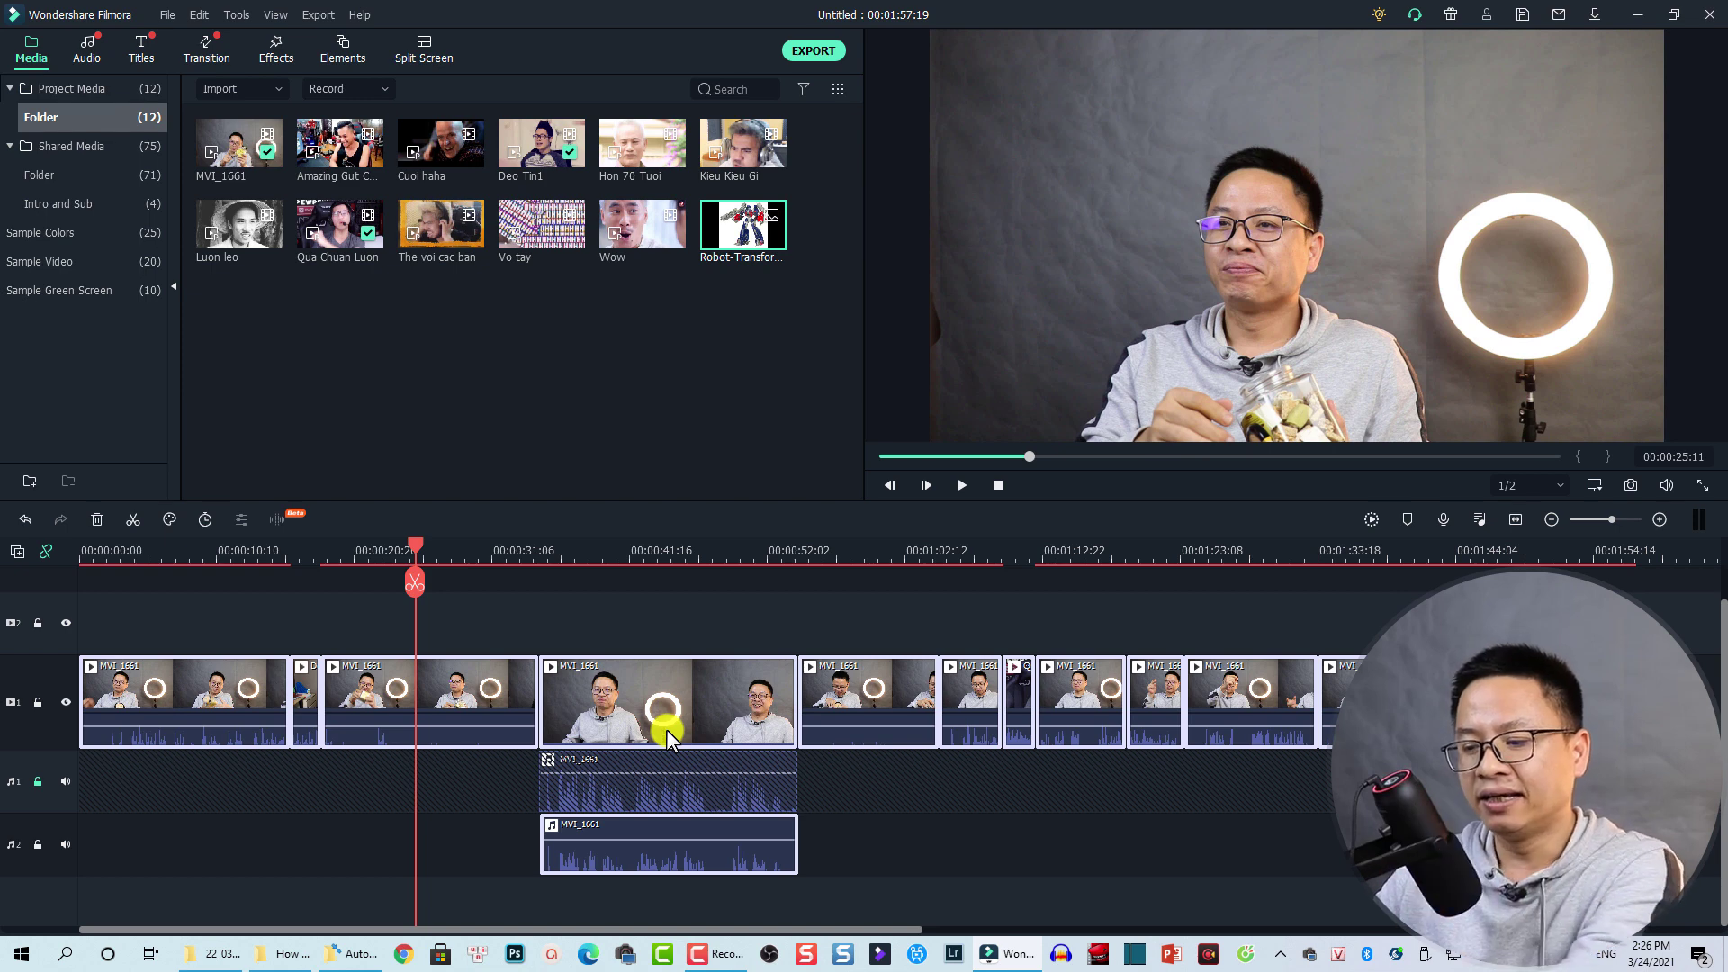
pyautogui.press('Delete')
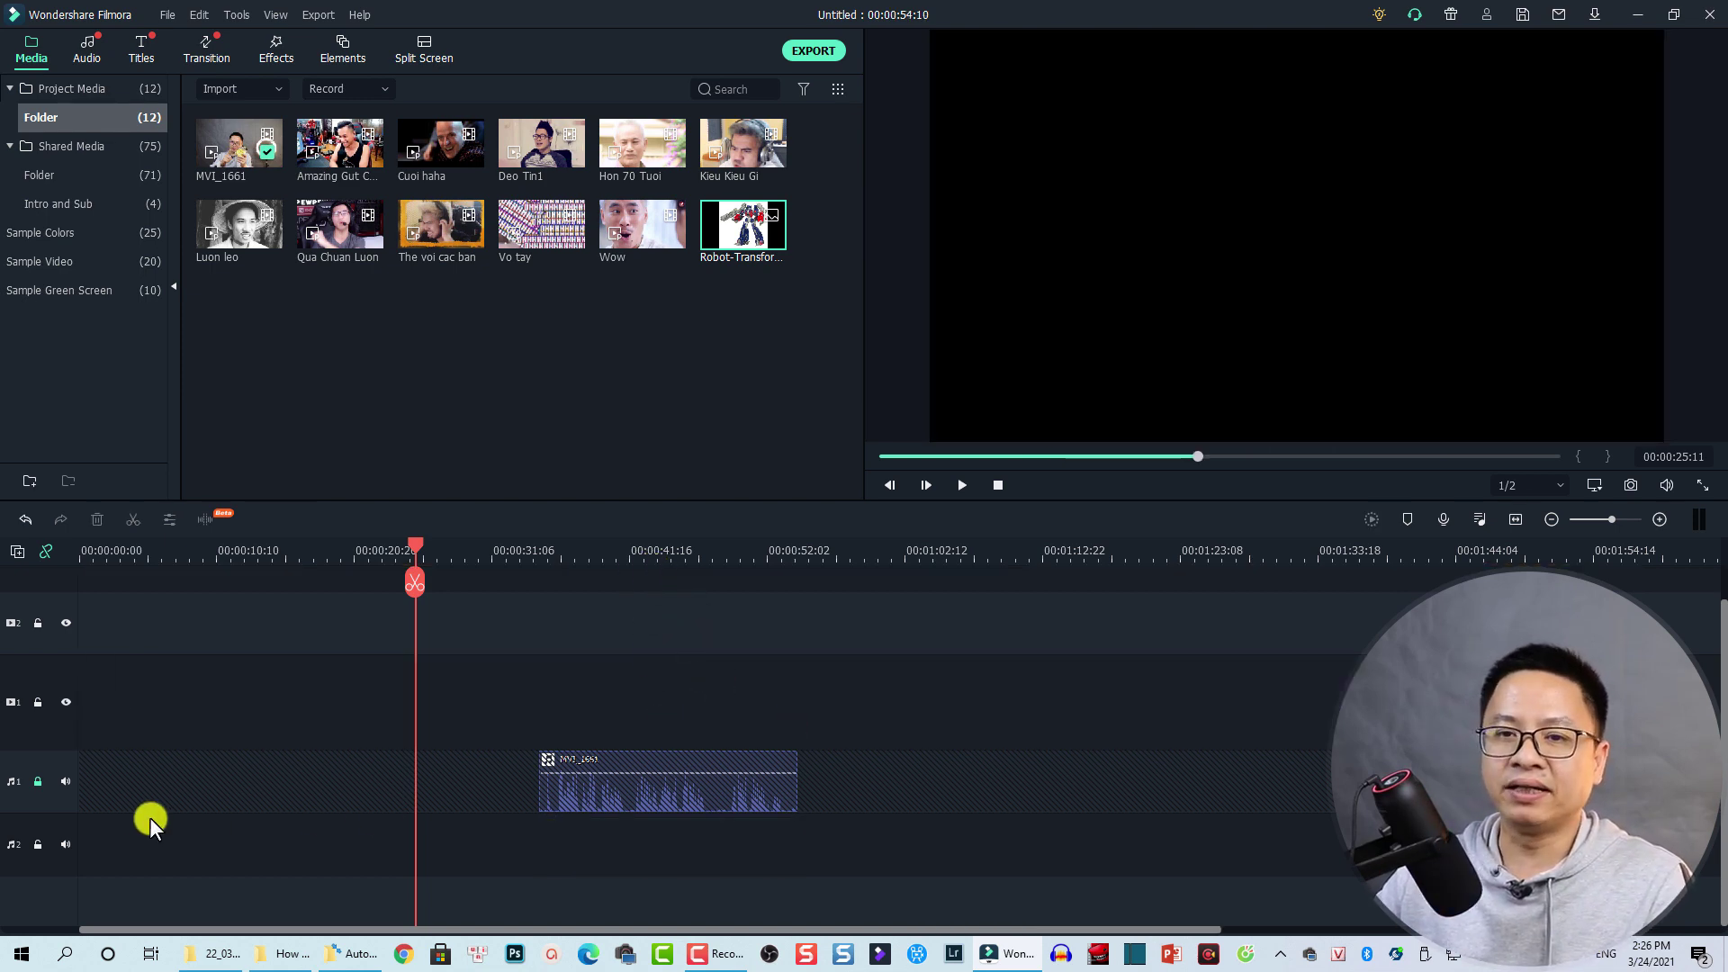
pyautogui.moveTo(741, 645); pyautogui.dragTo(454, 872)
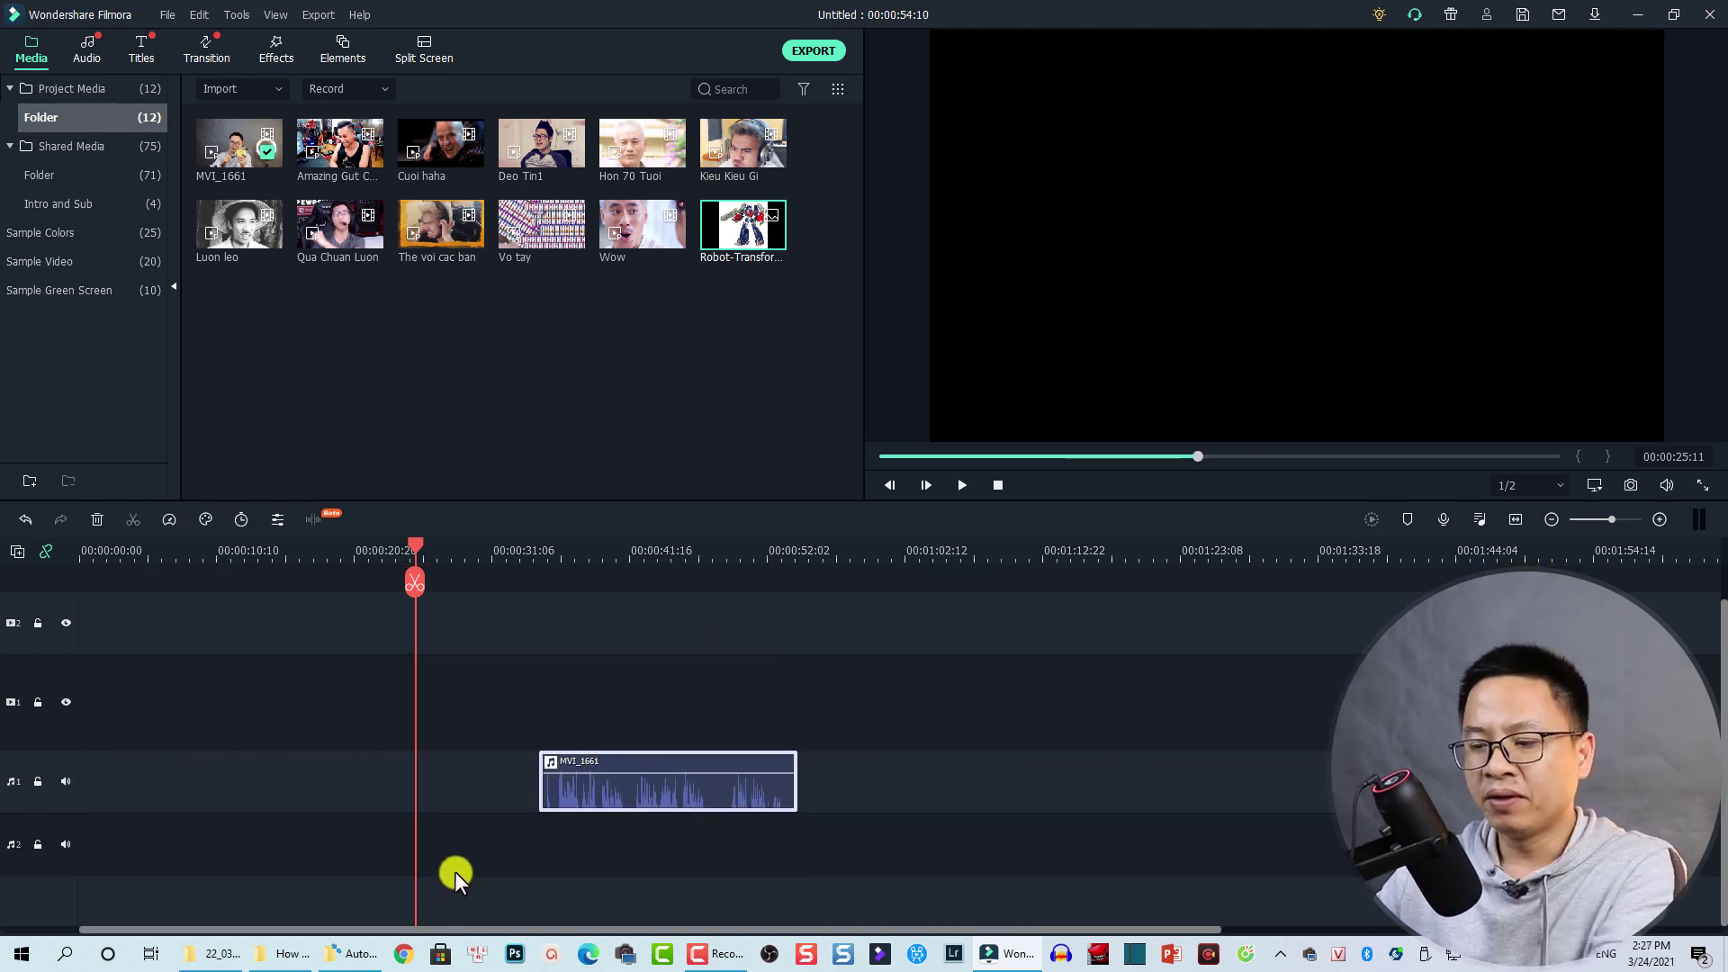
pyautogui.press('Delete')
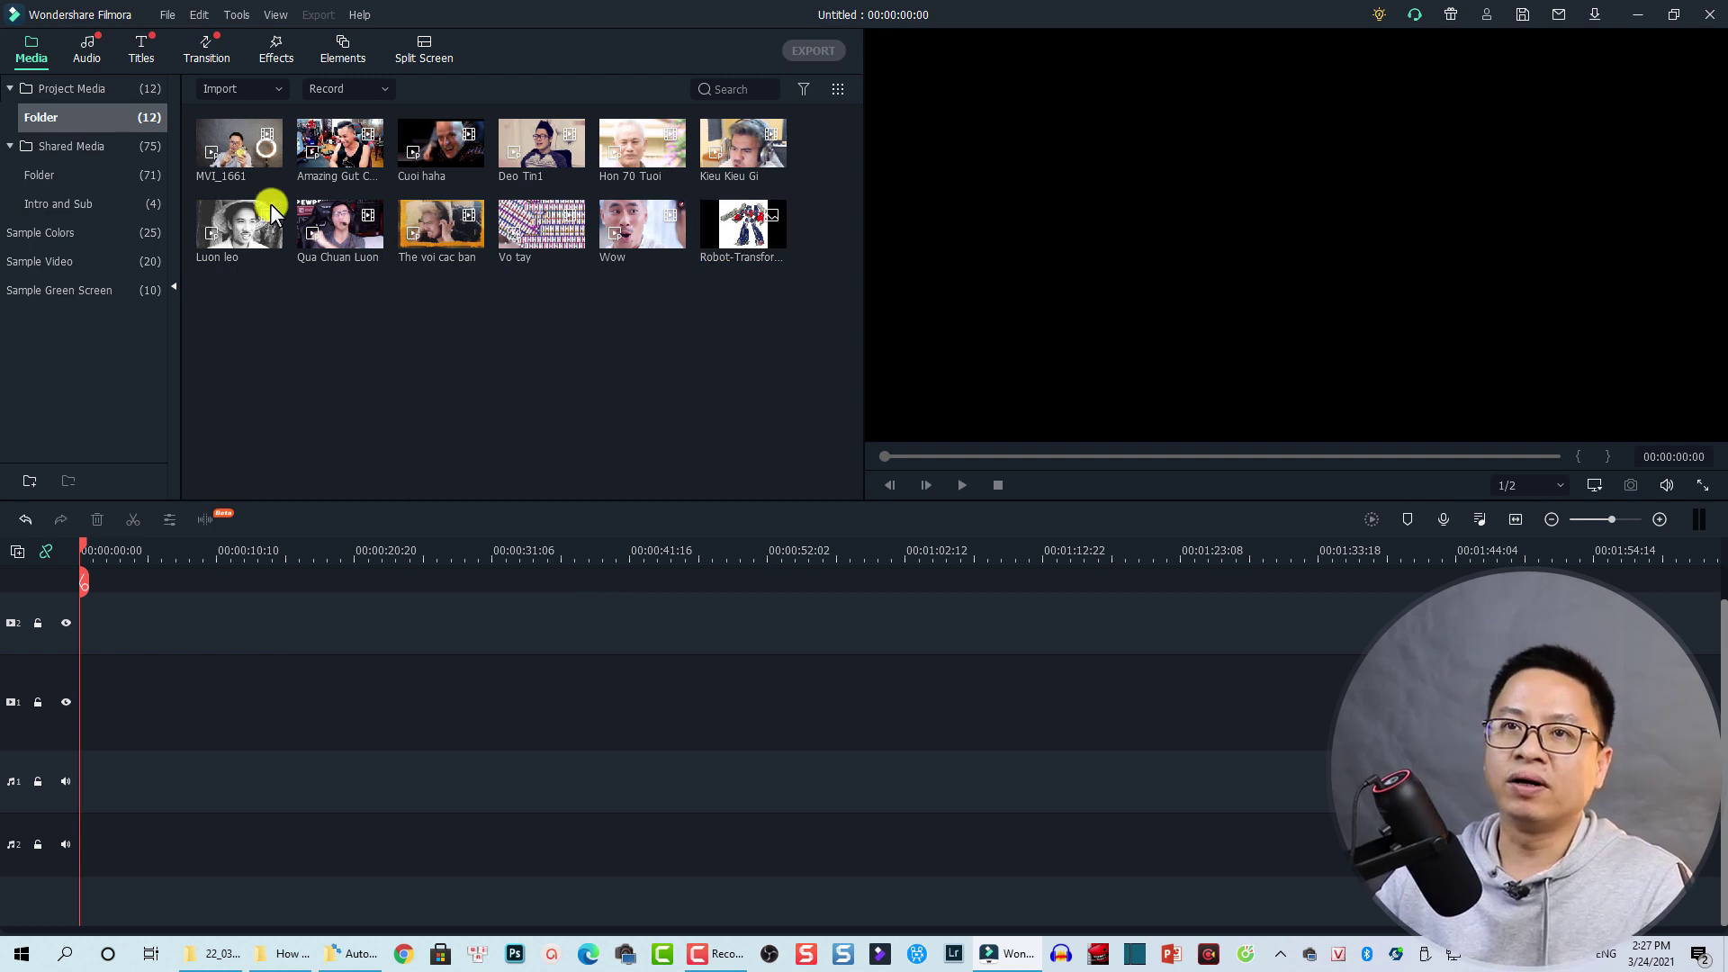
# - Place the MVI_1661 clip at the start of video track 1 and briefly play its opening seconds
pyautogui.moveTo(230, 158); pyautogui.dragTo(78, 755)
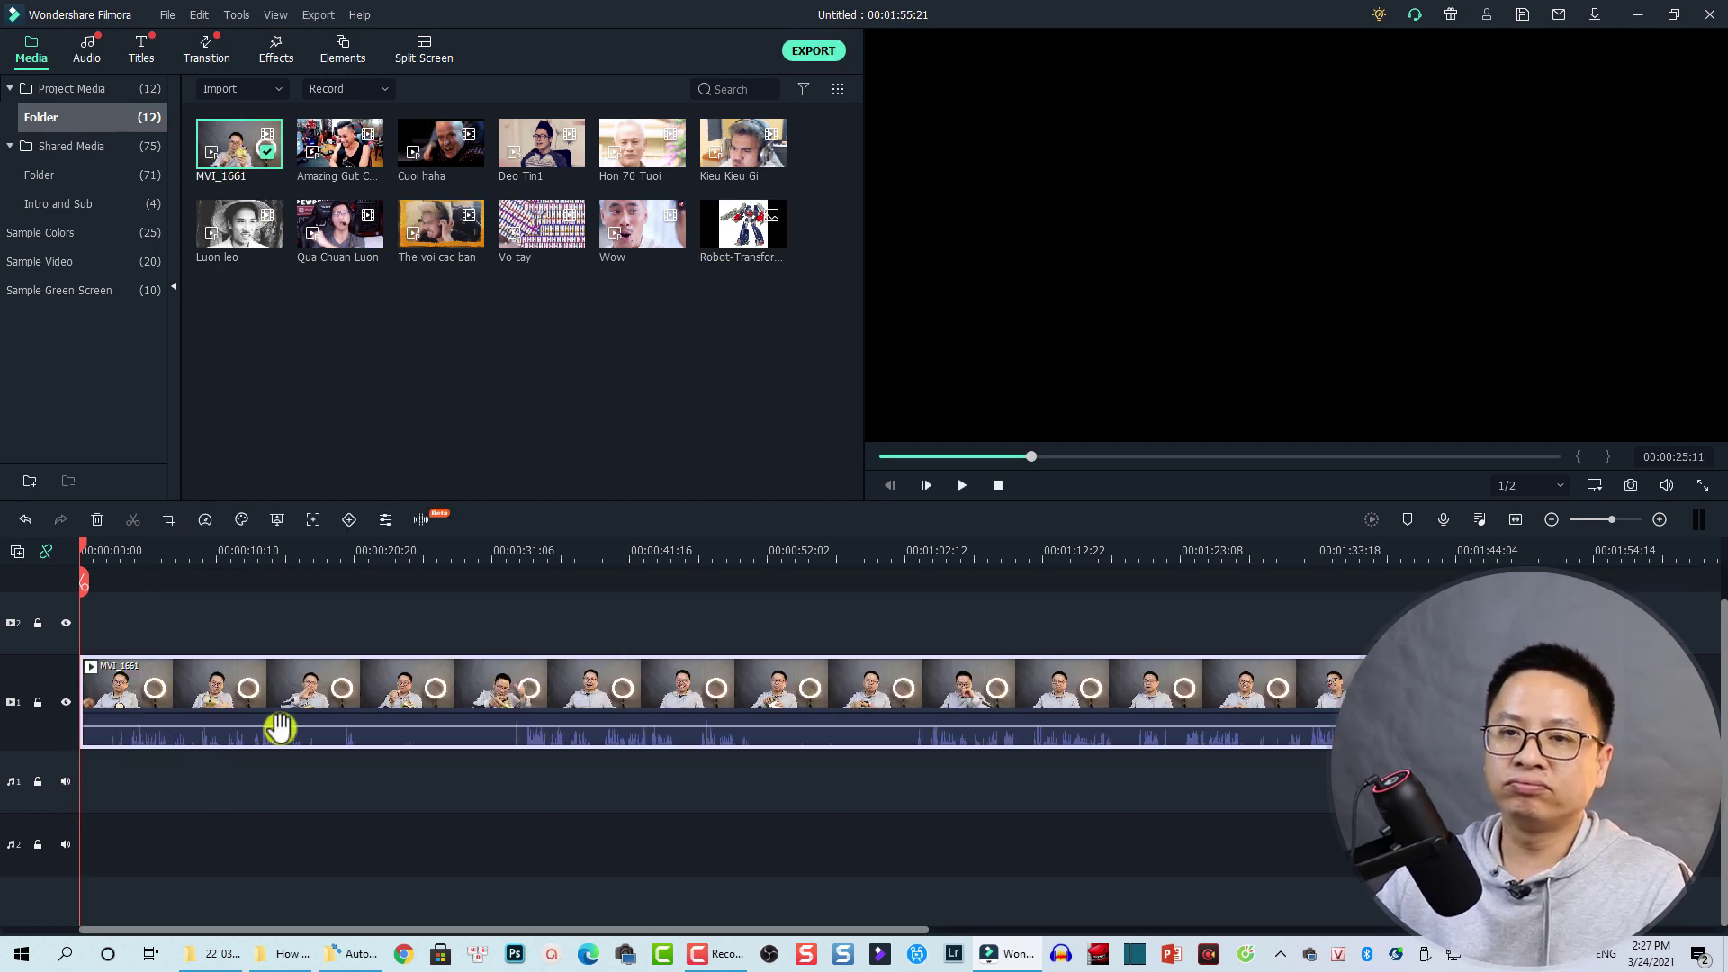
pyautogui.click(339, 552)
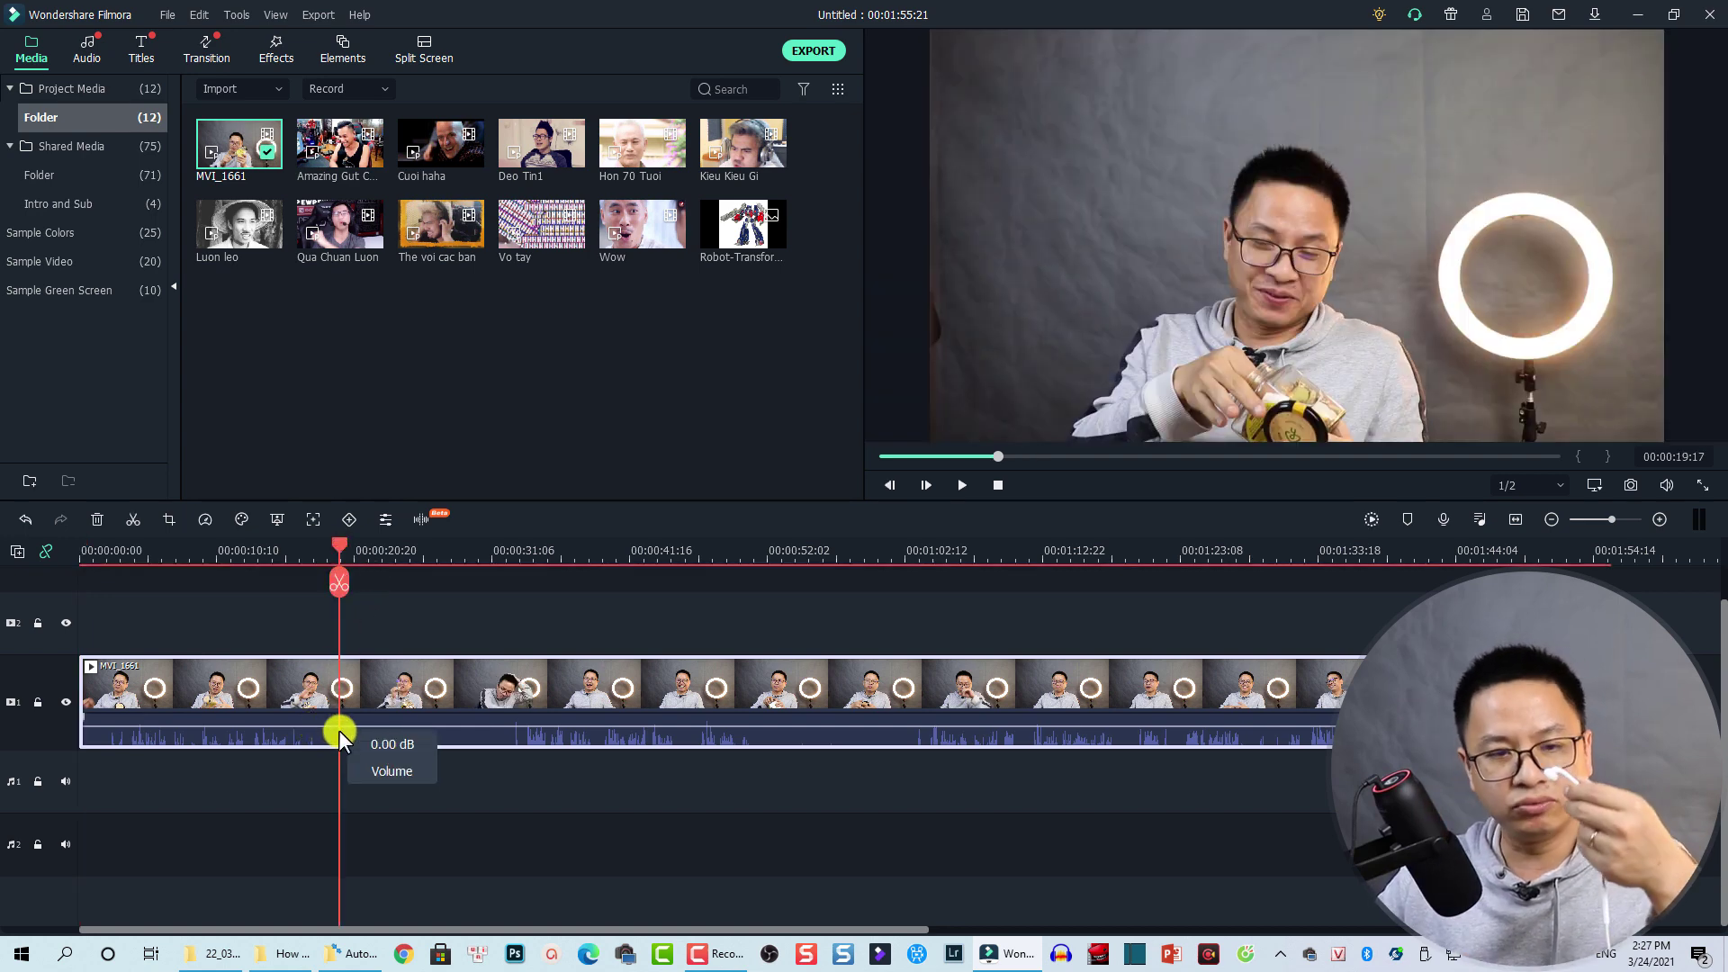
pyautogui.click(100, 560)
pyautogui.press('space')
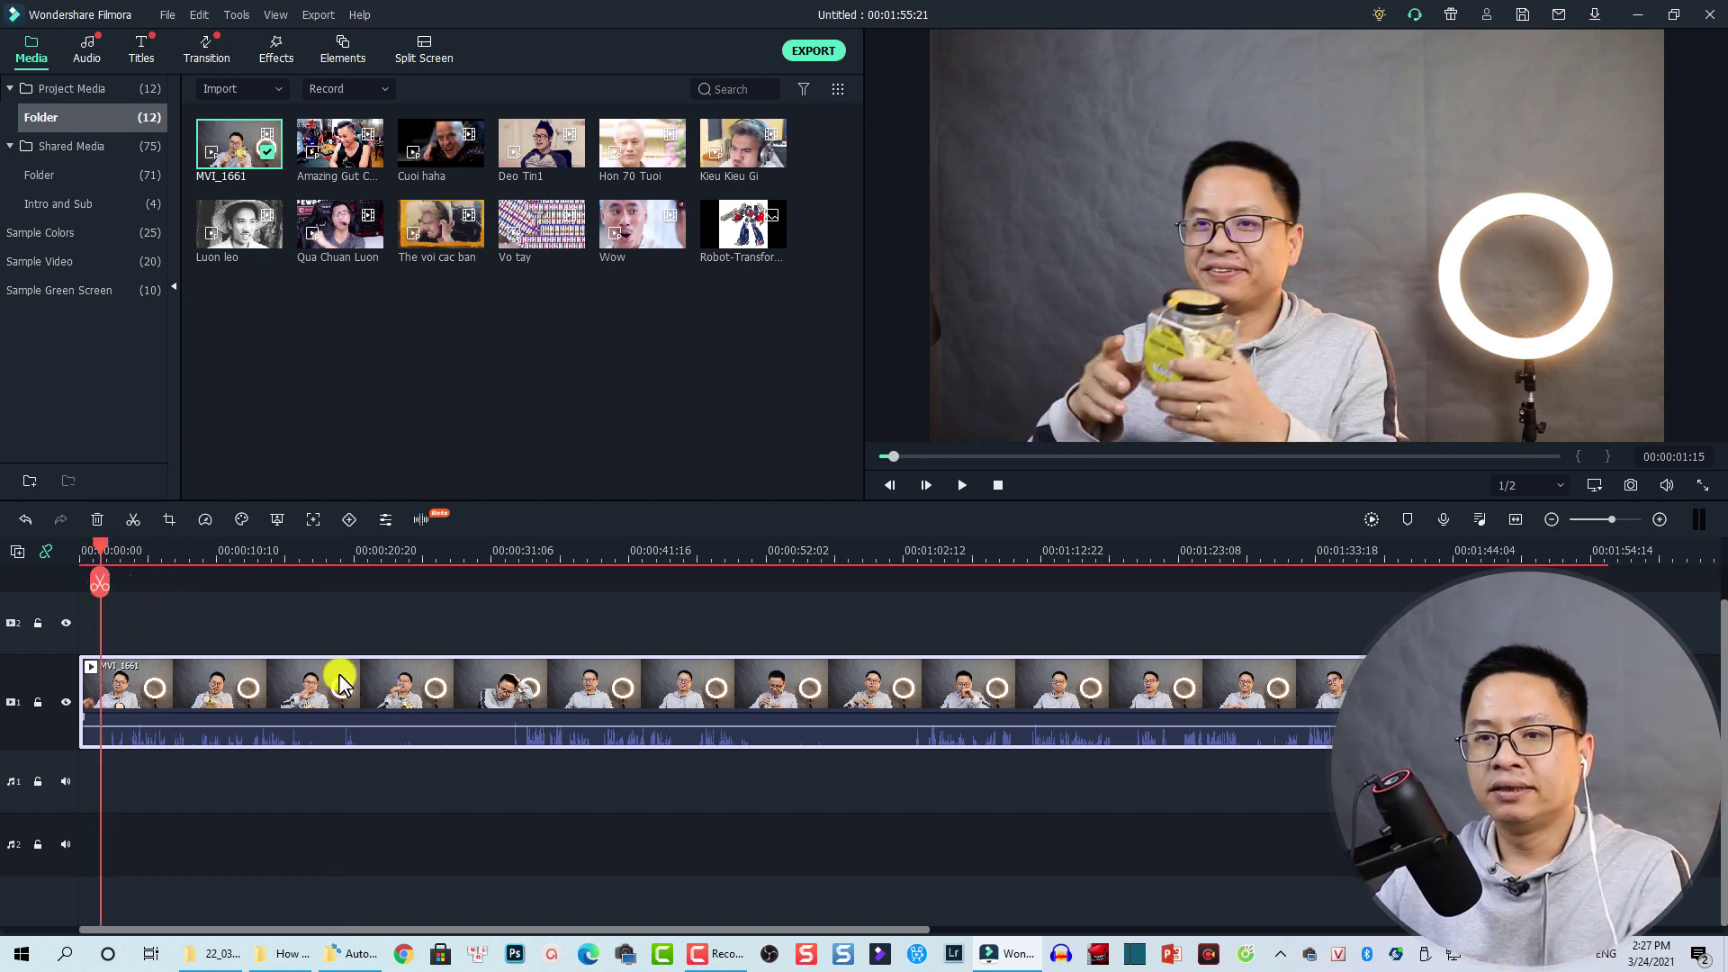
pyautogui.press('space')
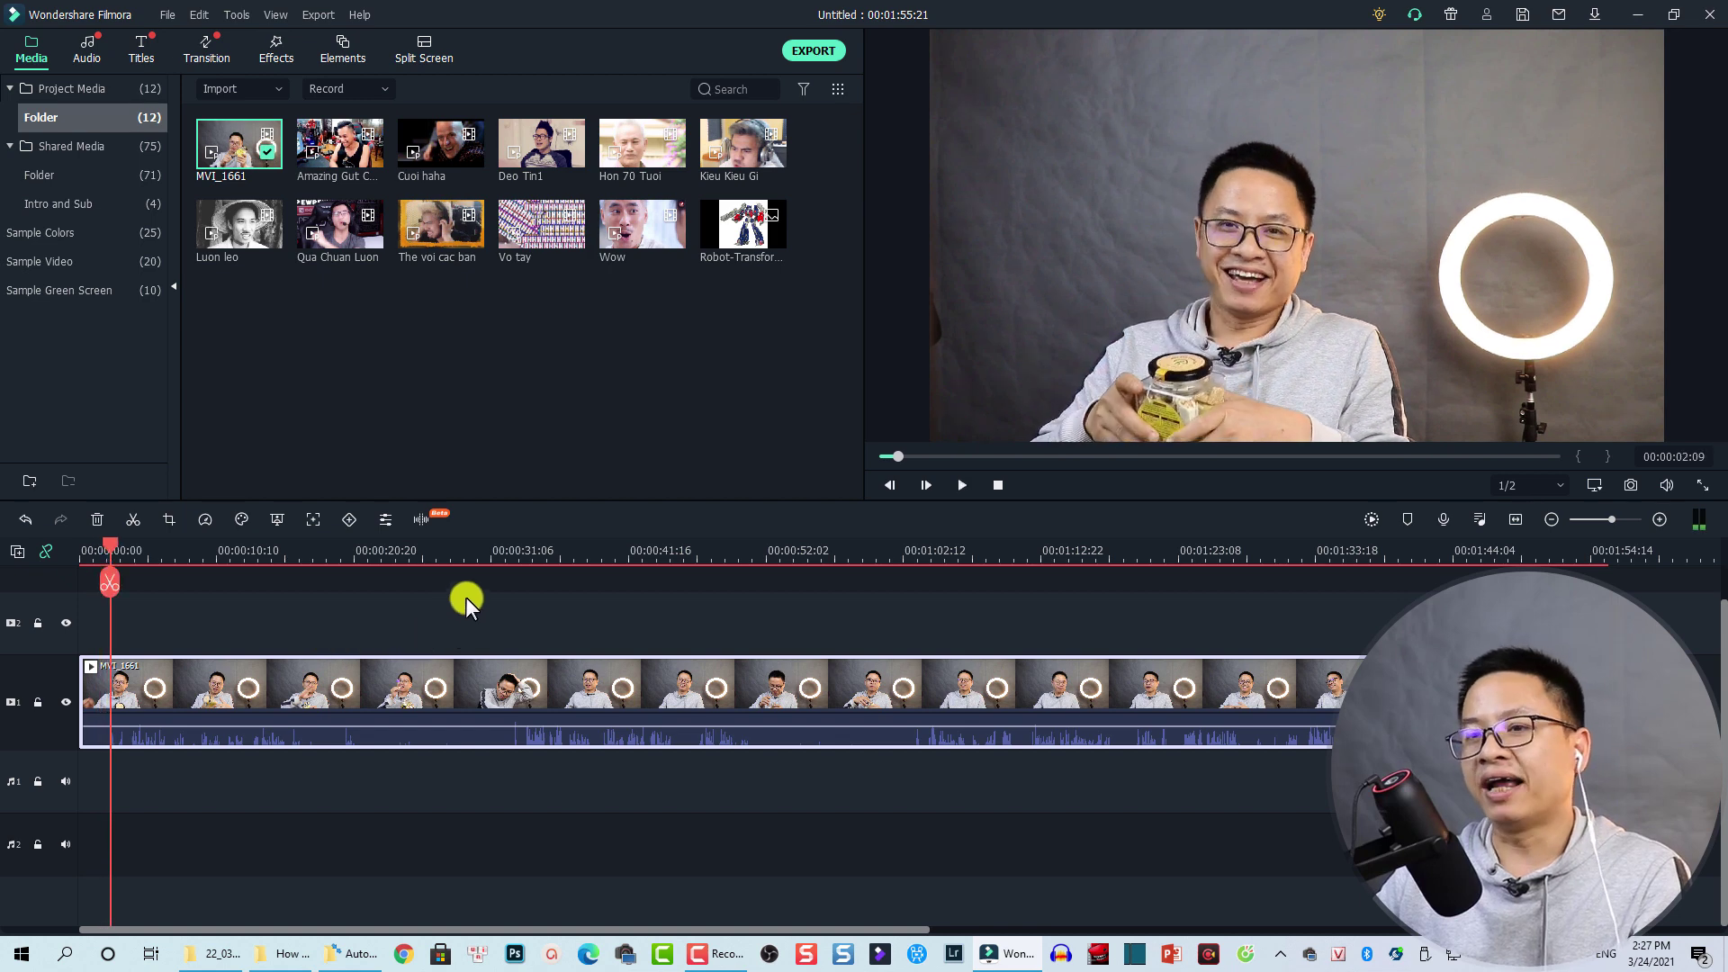
# - Split the MVI_1661 clip at 00:00:31:19 and again at 00:00:51:23 to isolate a middle segment
pyautogui.click(498, 554)
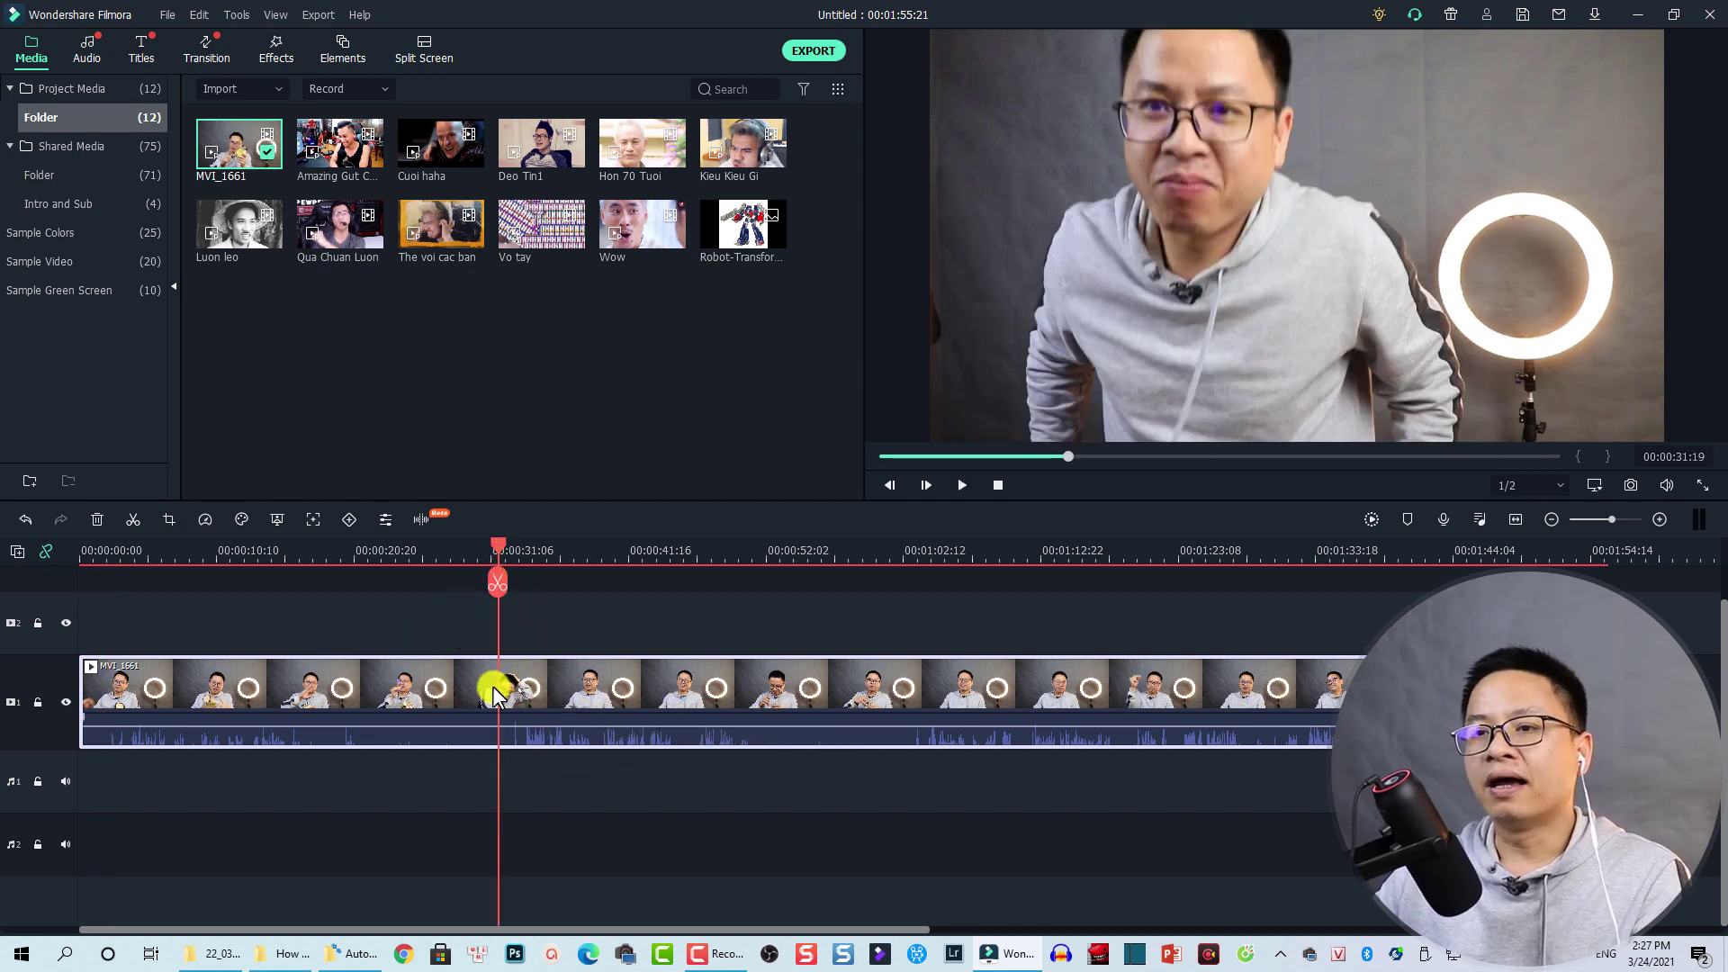
pyautogui.click(499, 584)
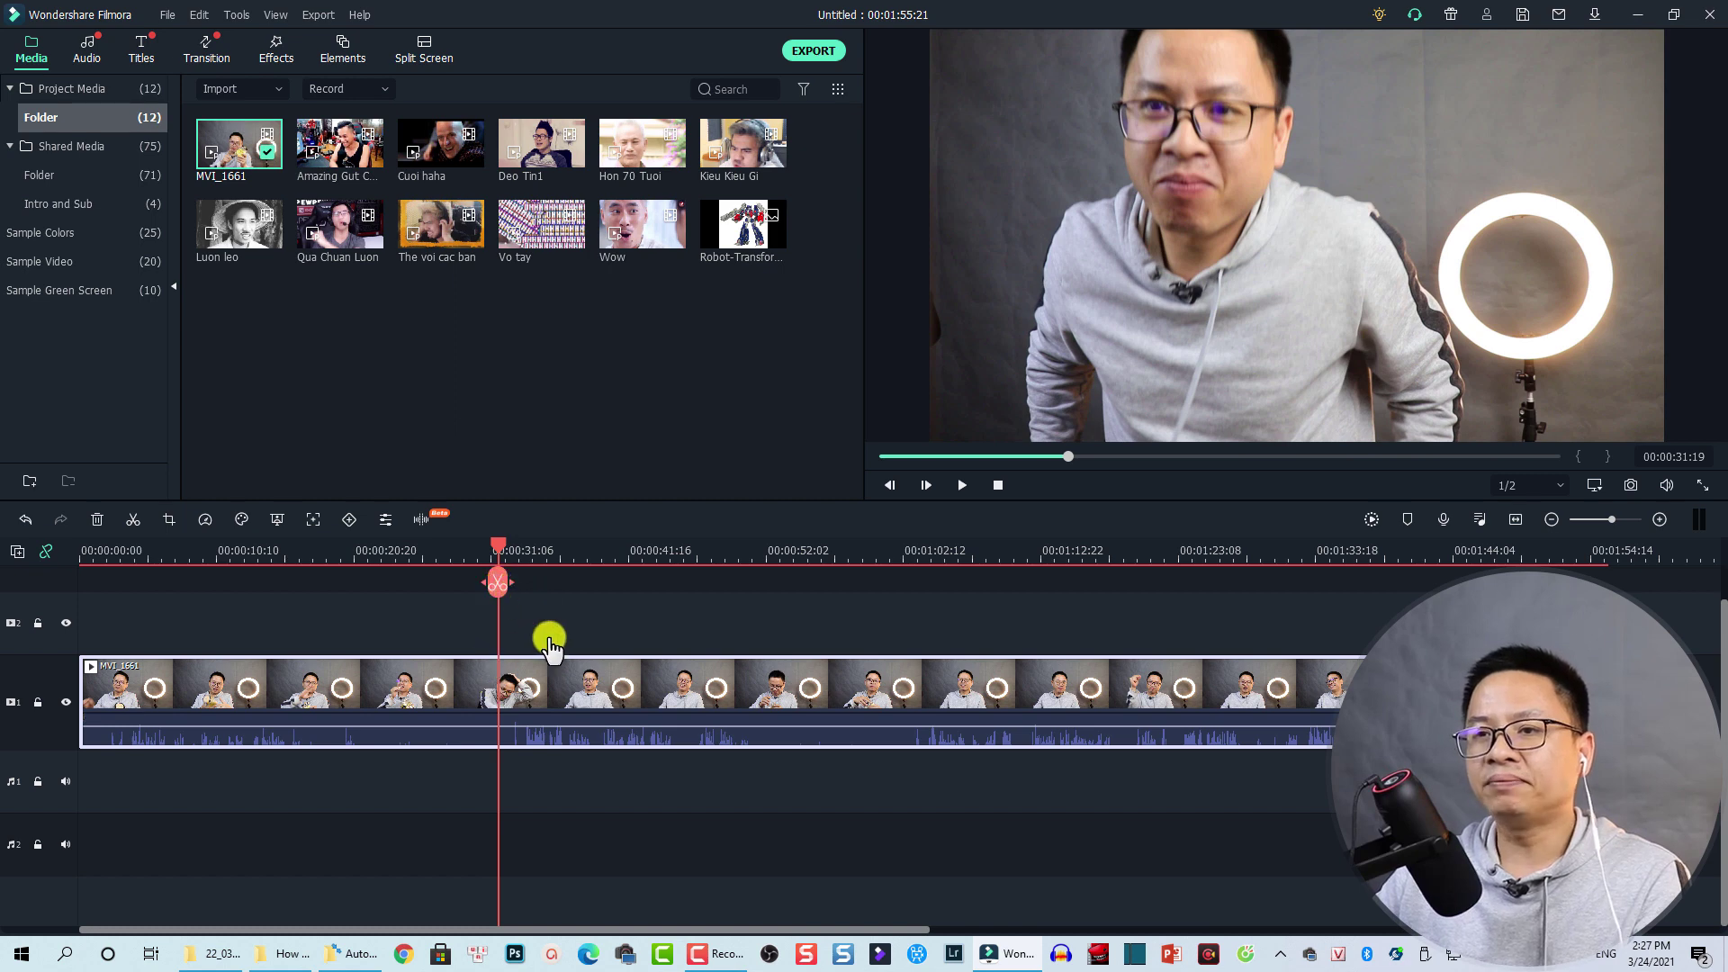
pyautogui.click(763, 557)
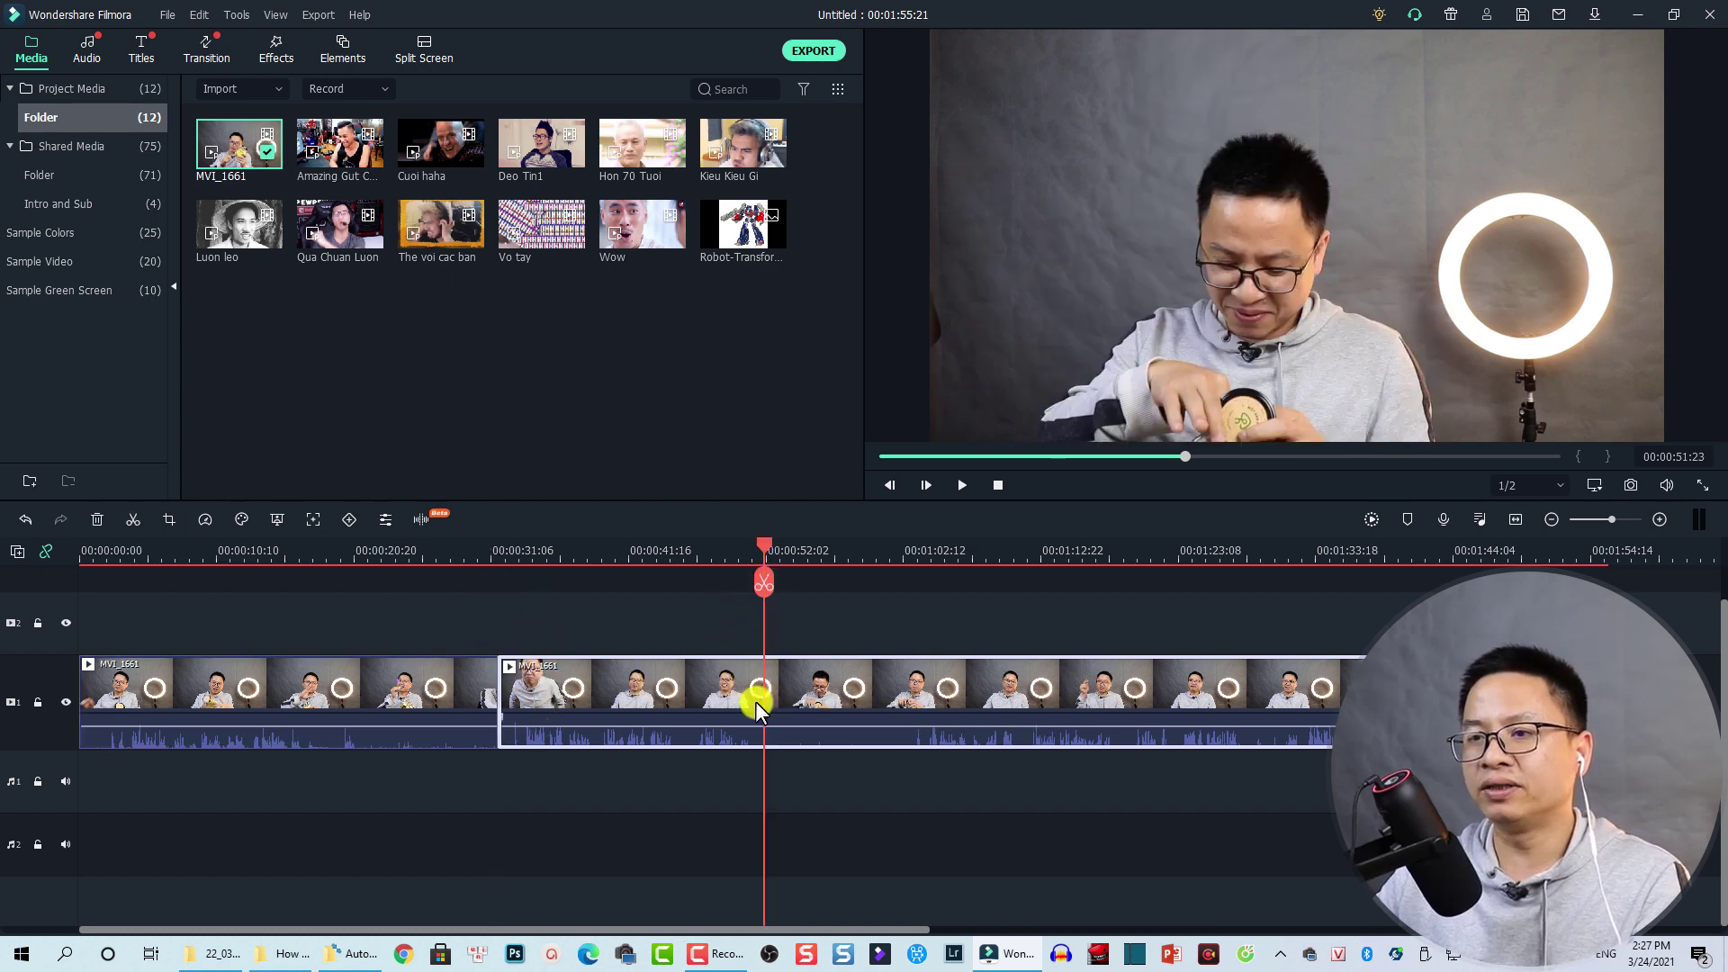
pyautogui.click(763, 584)
# - Open the audio adjustments of the middle segment and play it from about 00:00:32:13 to hear the voice
pyautogui.click(630, 635)
pyautogui.click(636, 661)
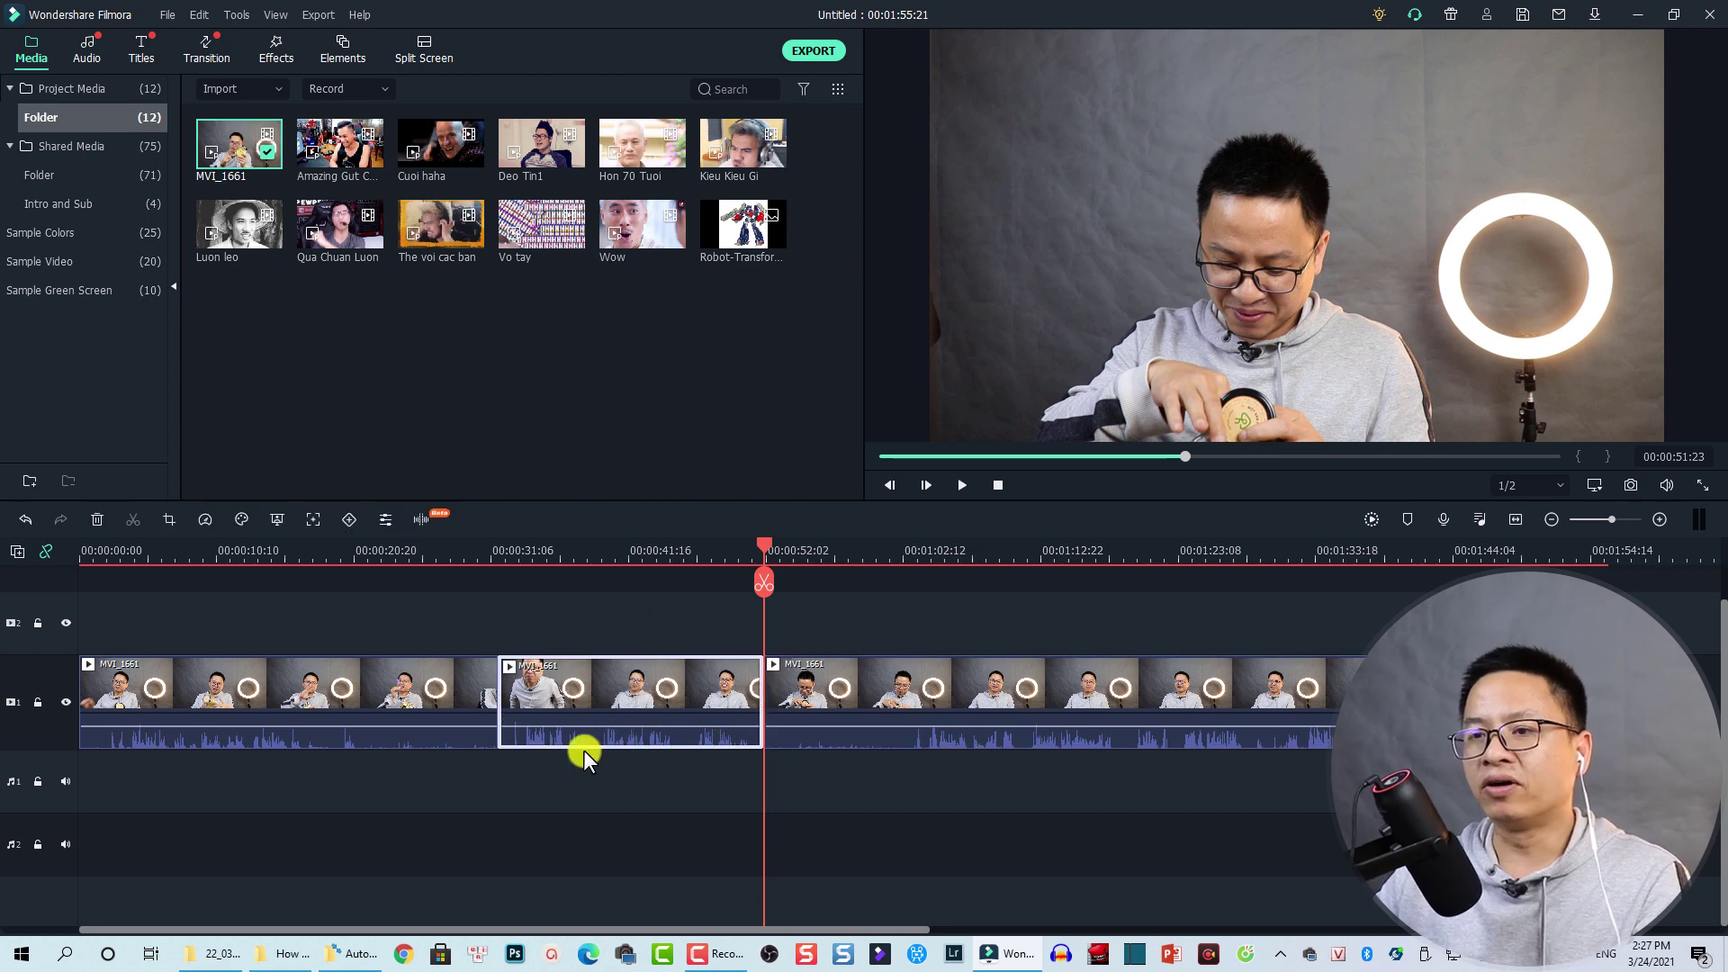
pyautogui.rightClick(598, 689)
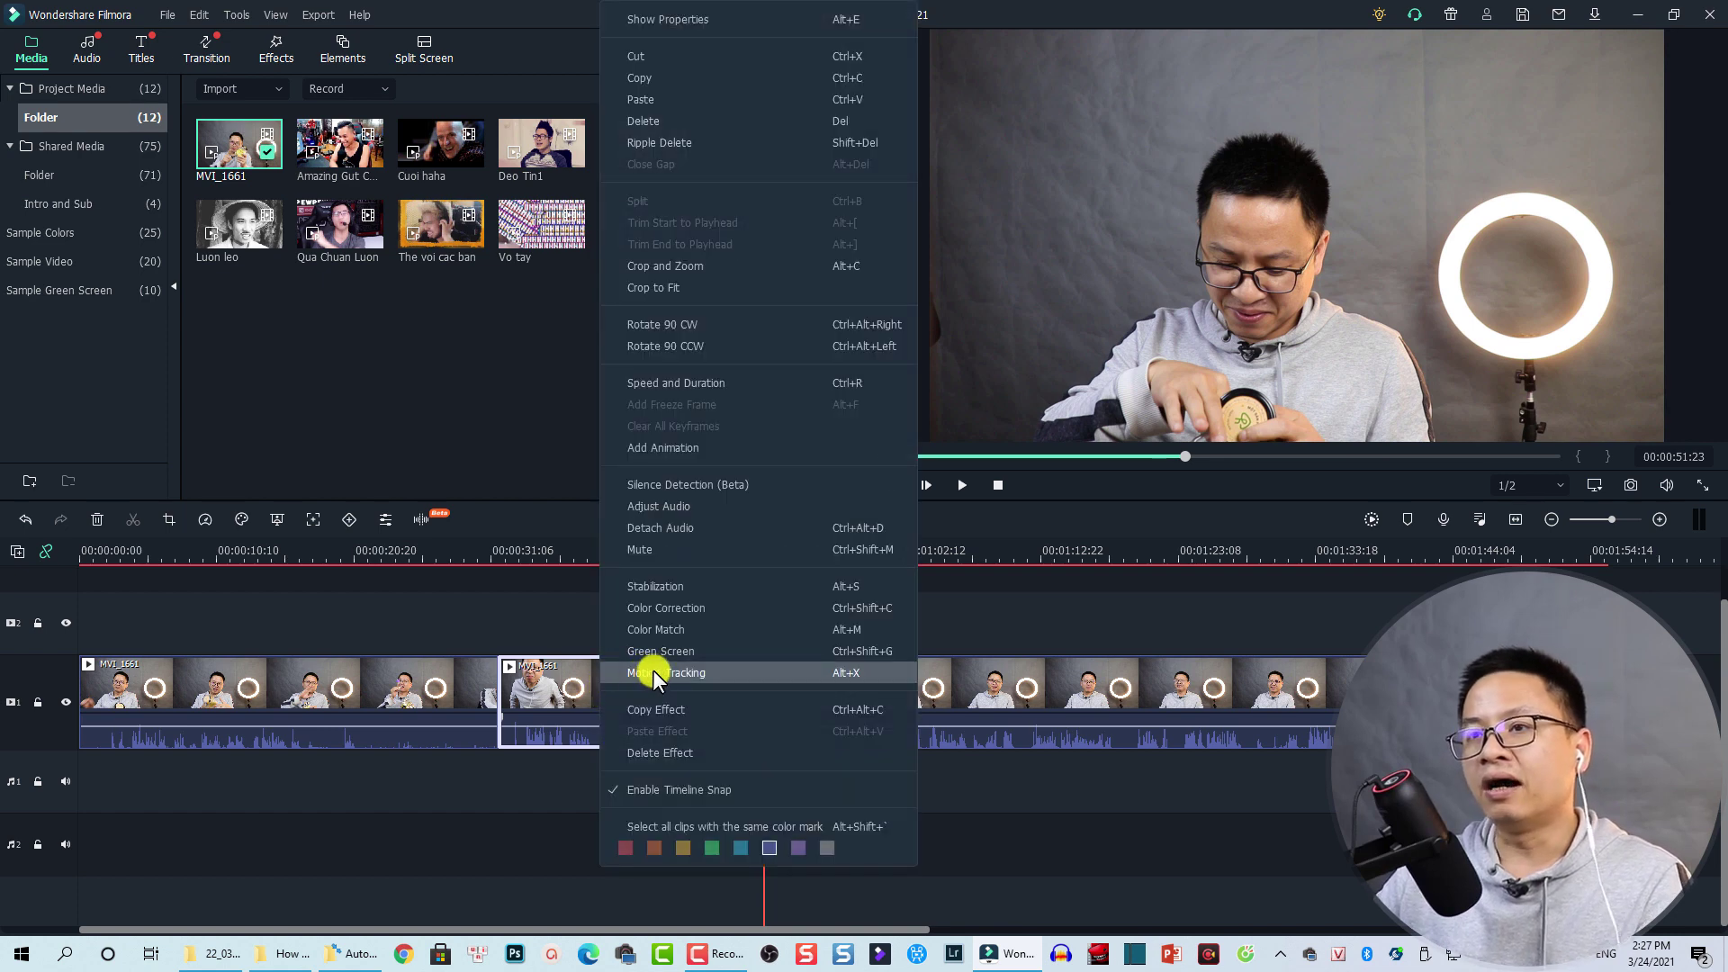
pyautogui.click(644, 505)
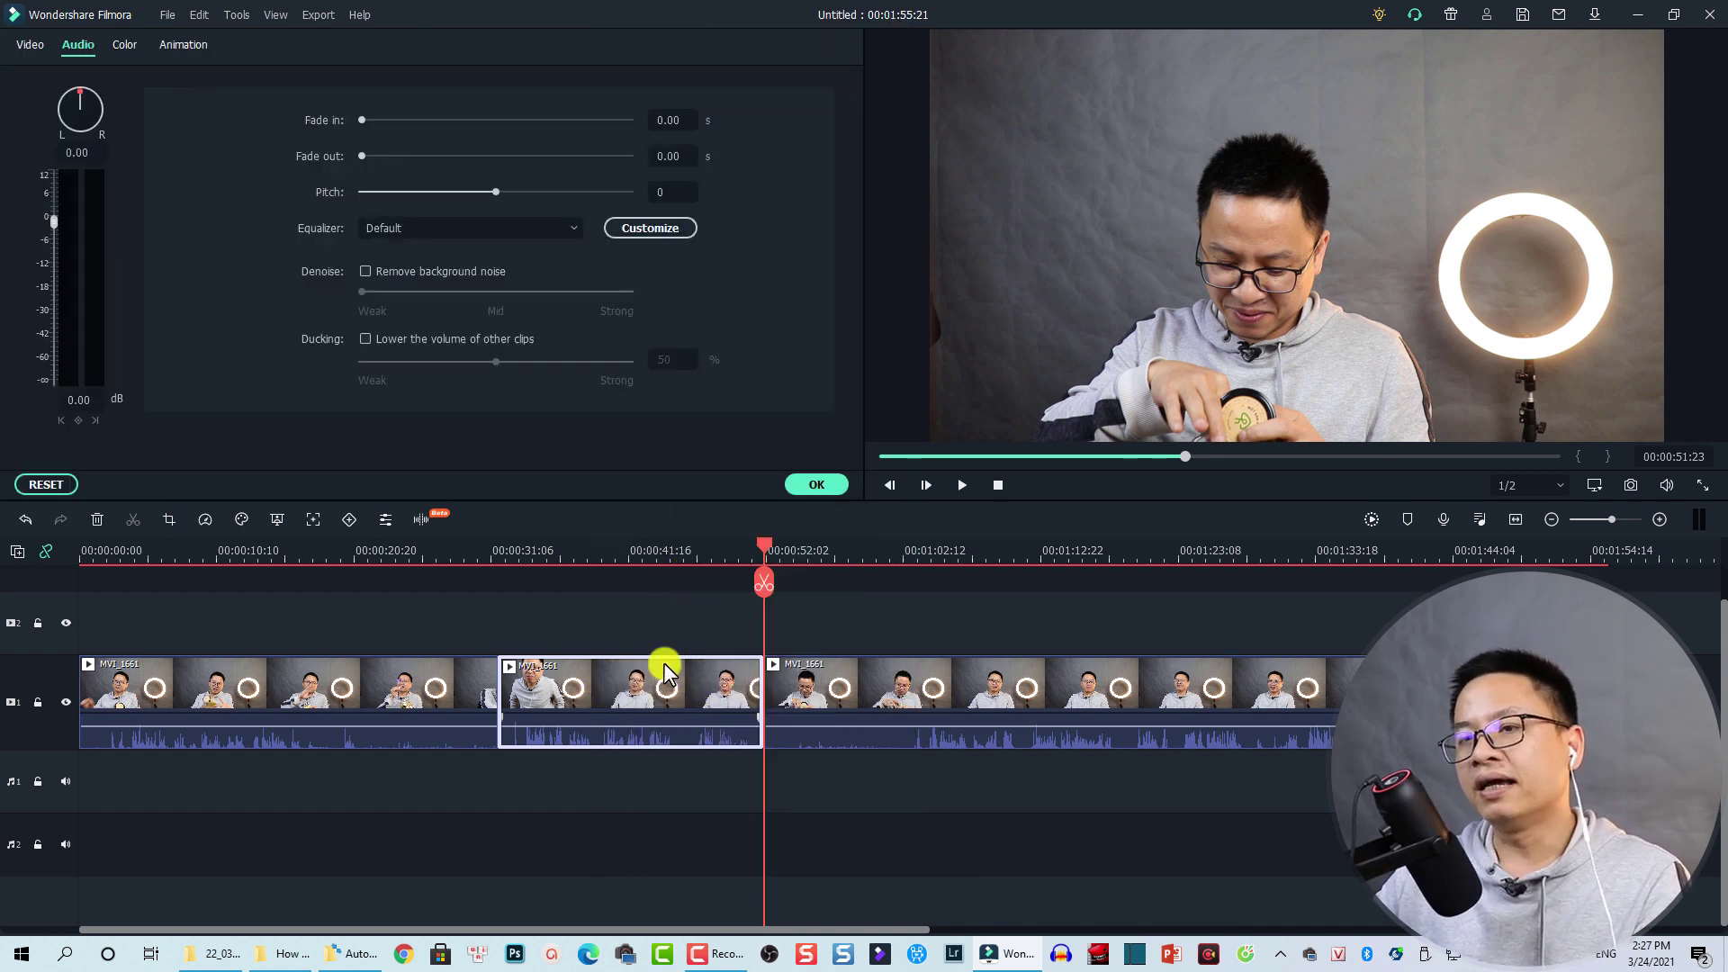
pyautogui.click(547, 551)
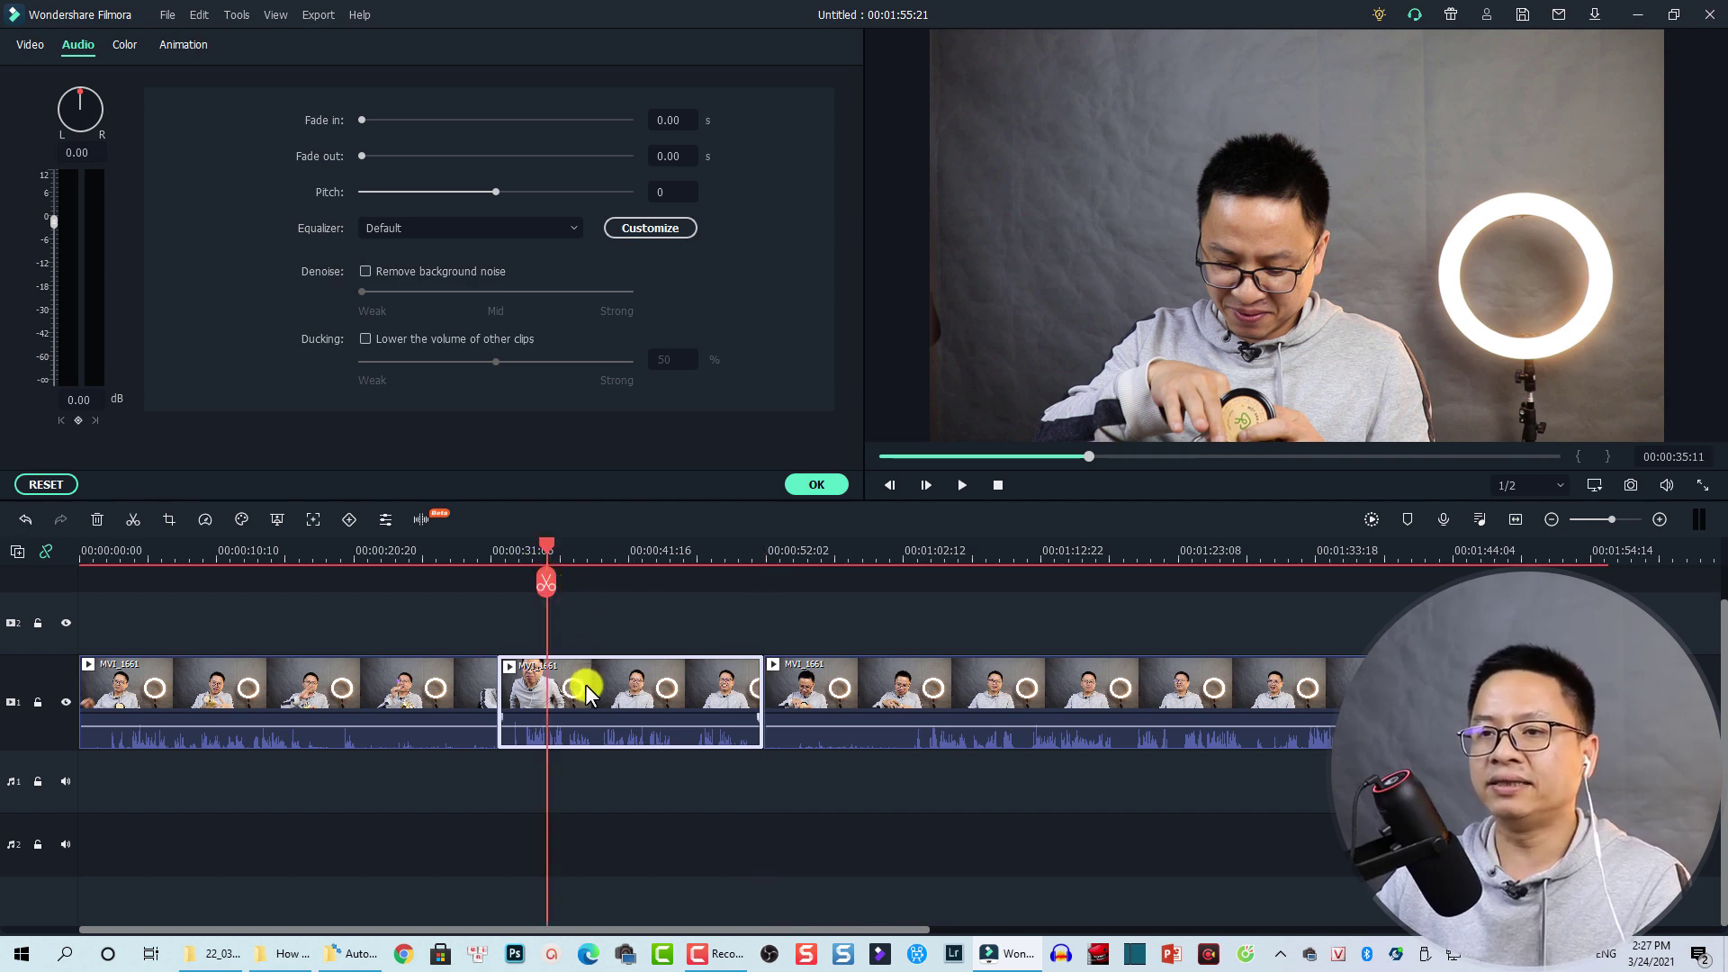
pyautogui.moveTo(543, 547); pyautogui.dragTo(505, 558)
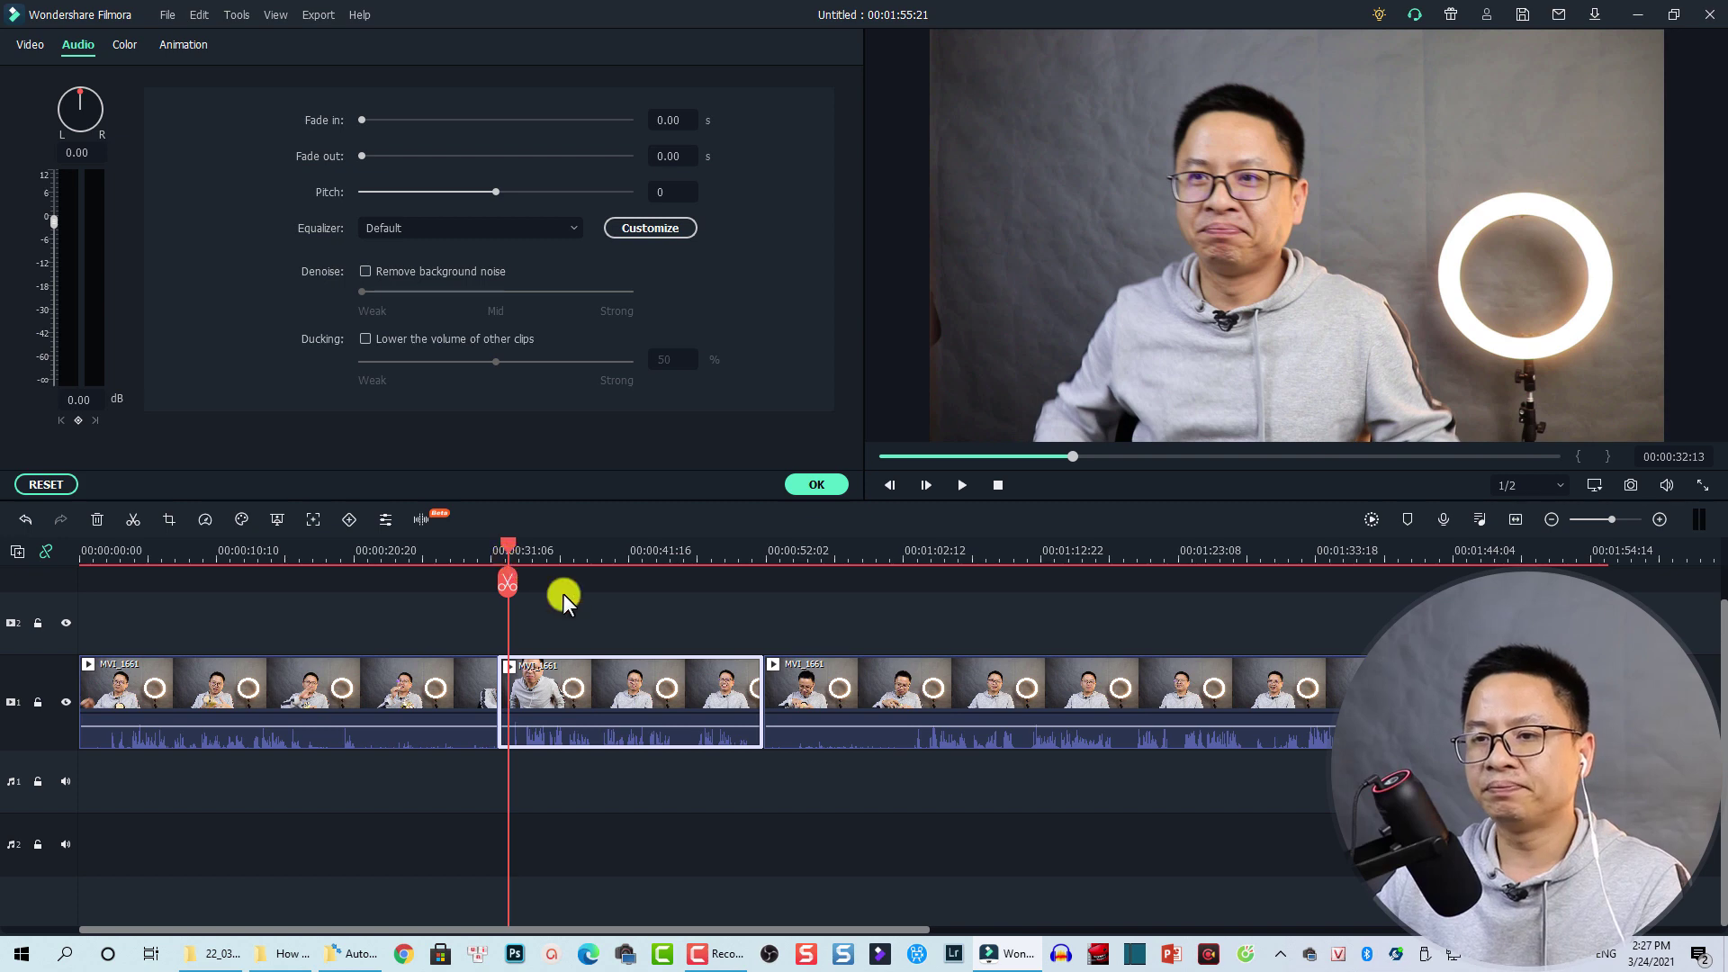
pyautogui.press('space')
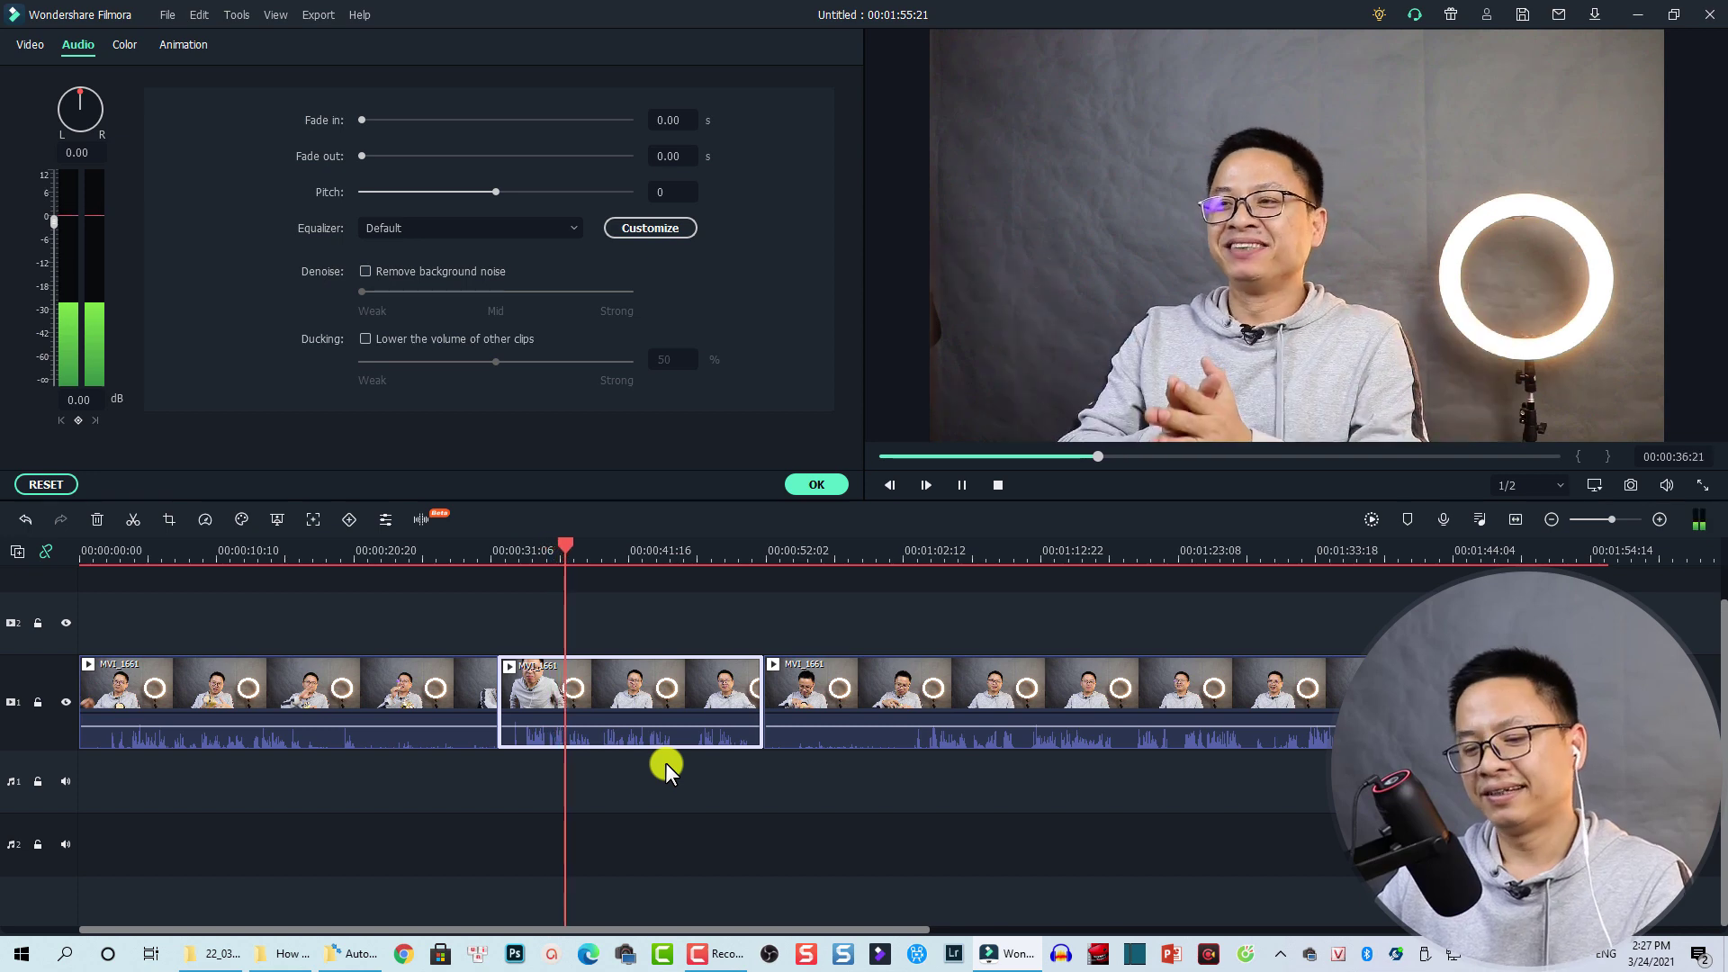
pyautogui.press('space')
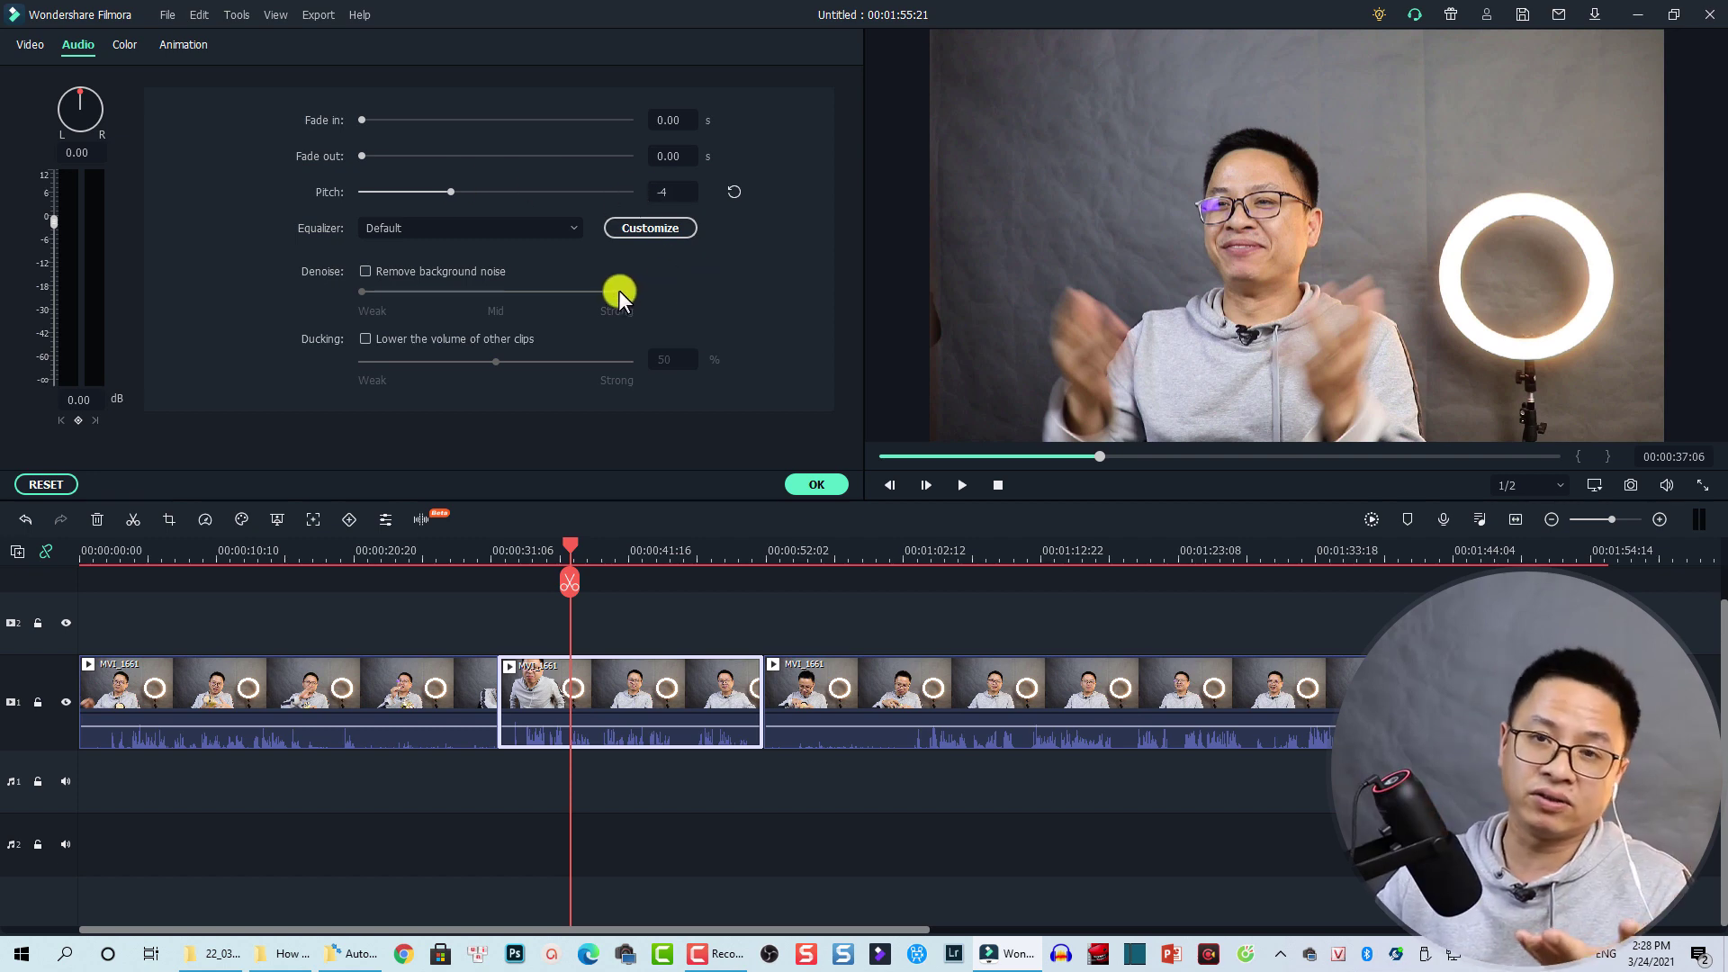
# - Play the middle segment from about 00:00:32:18 to hear the voice with the lowered pitch
pyautogui.click(520, 551)
pyautogui.click(505, 552)
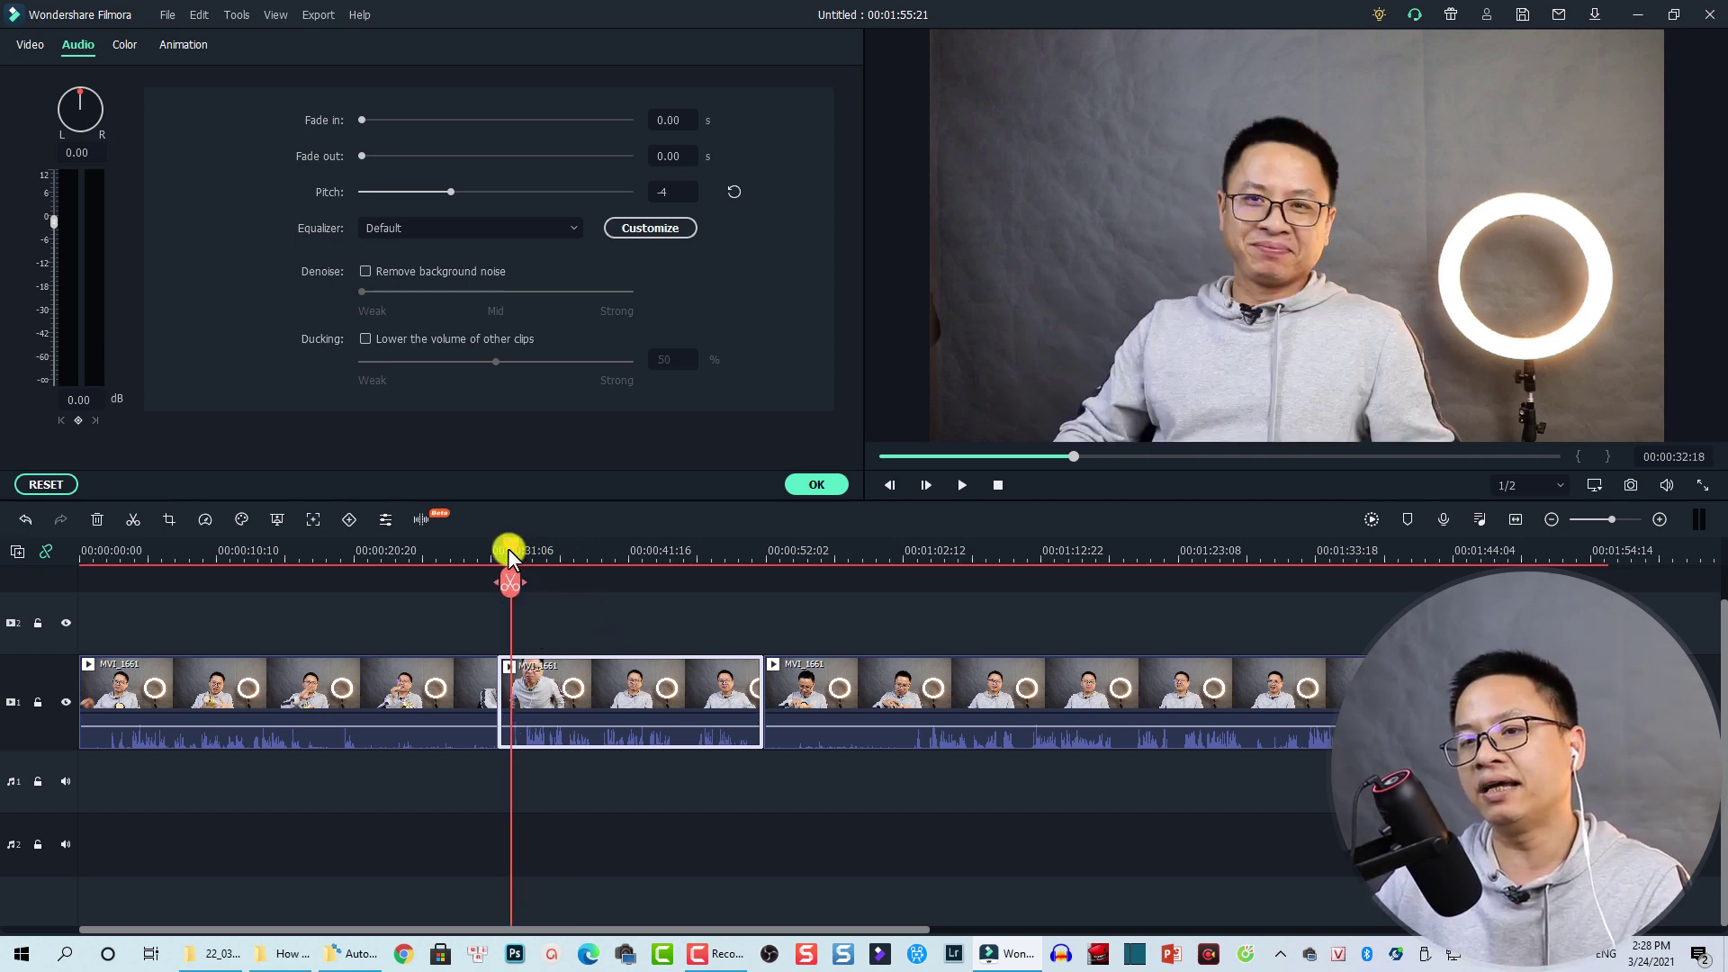
pyautogui.press('space')
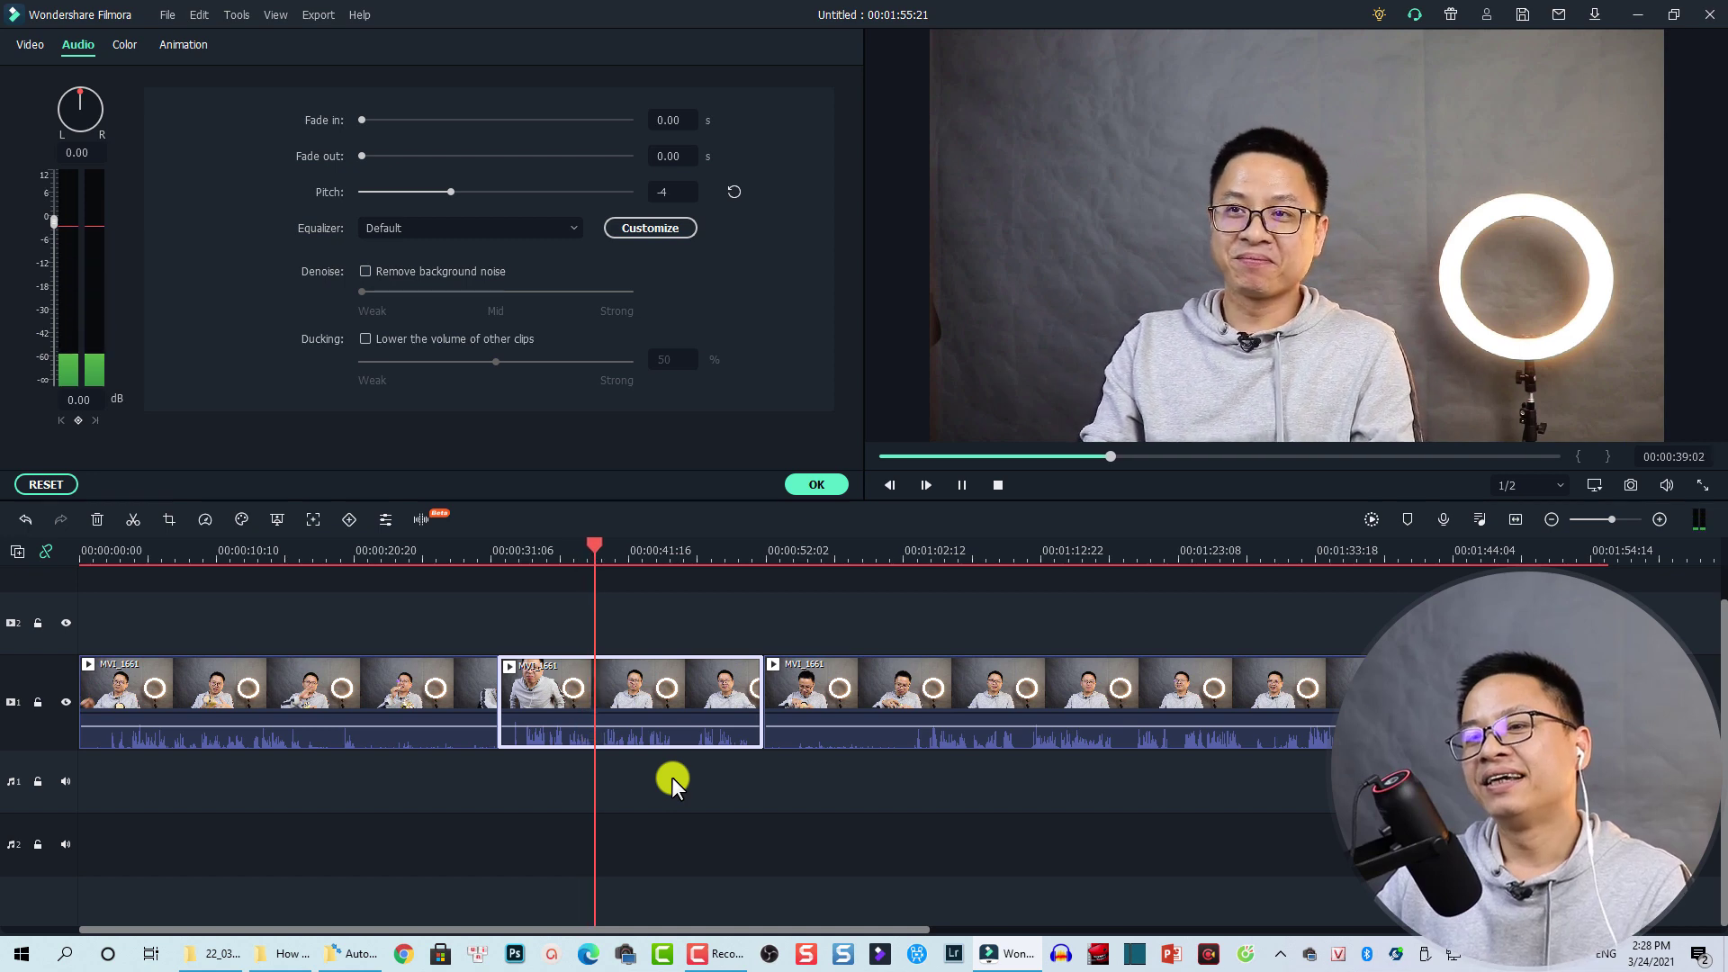
pyautogui.press('space')
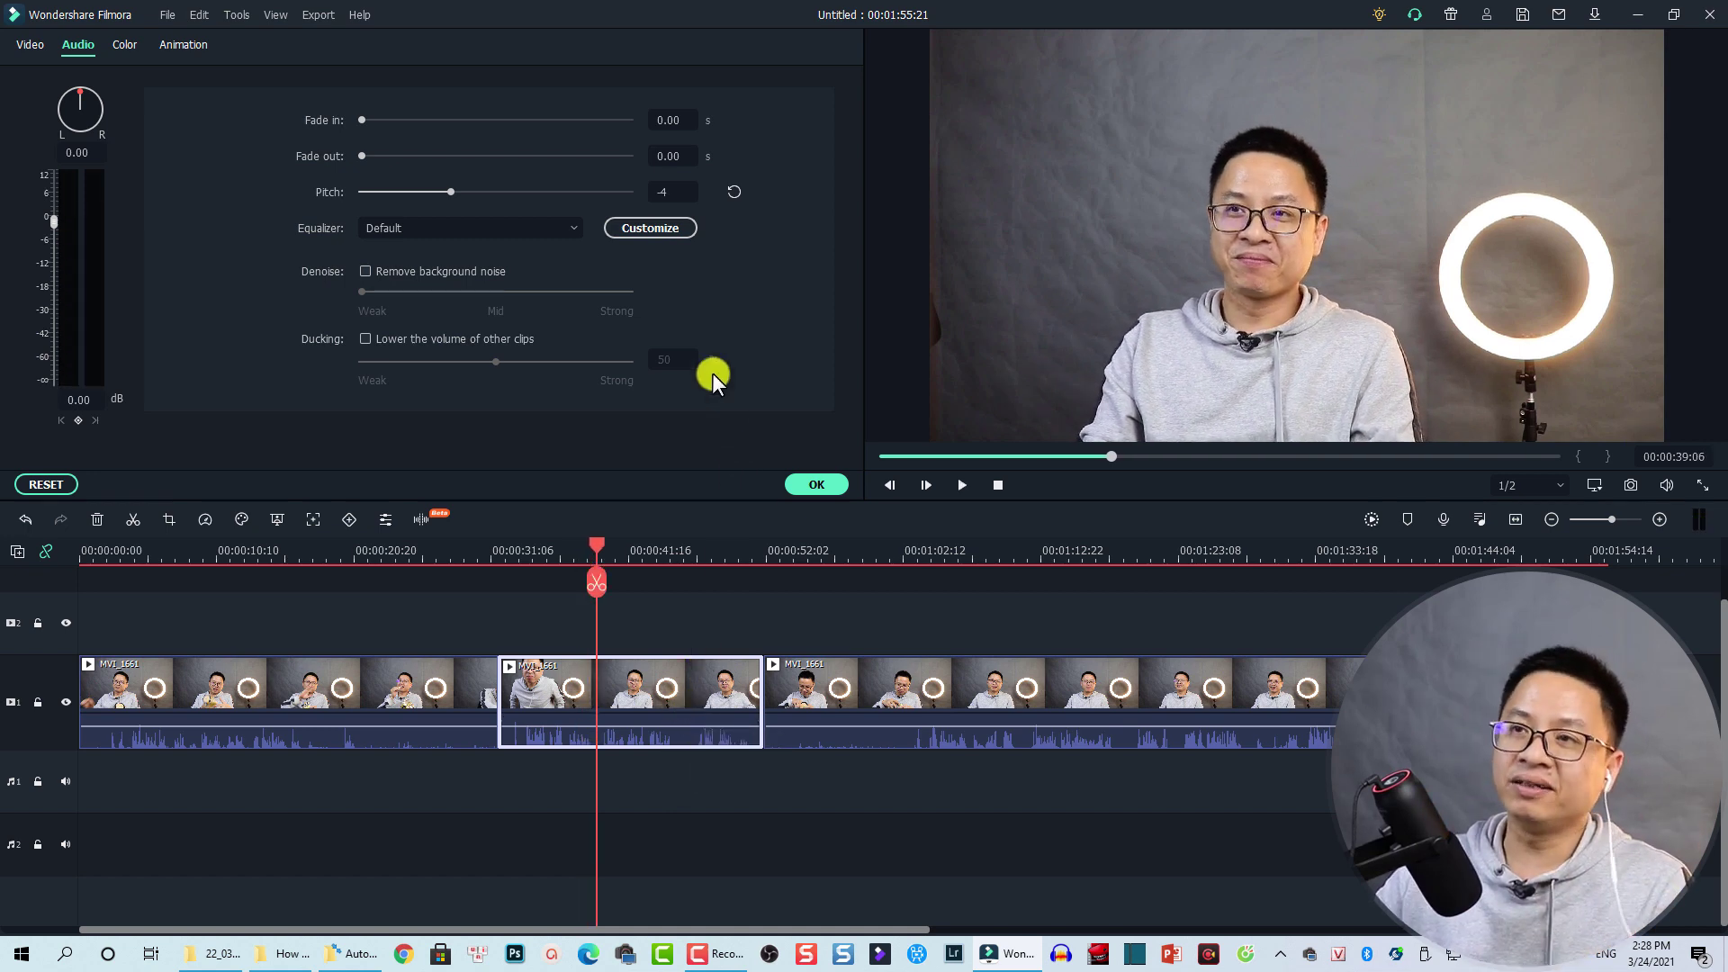
# - Set the middle segment's audio pitch to 5
pyautogui.click(664, 191)
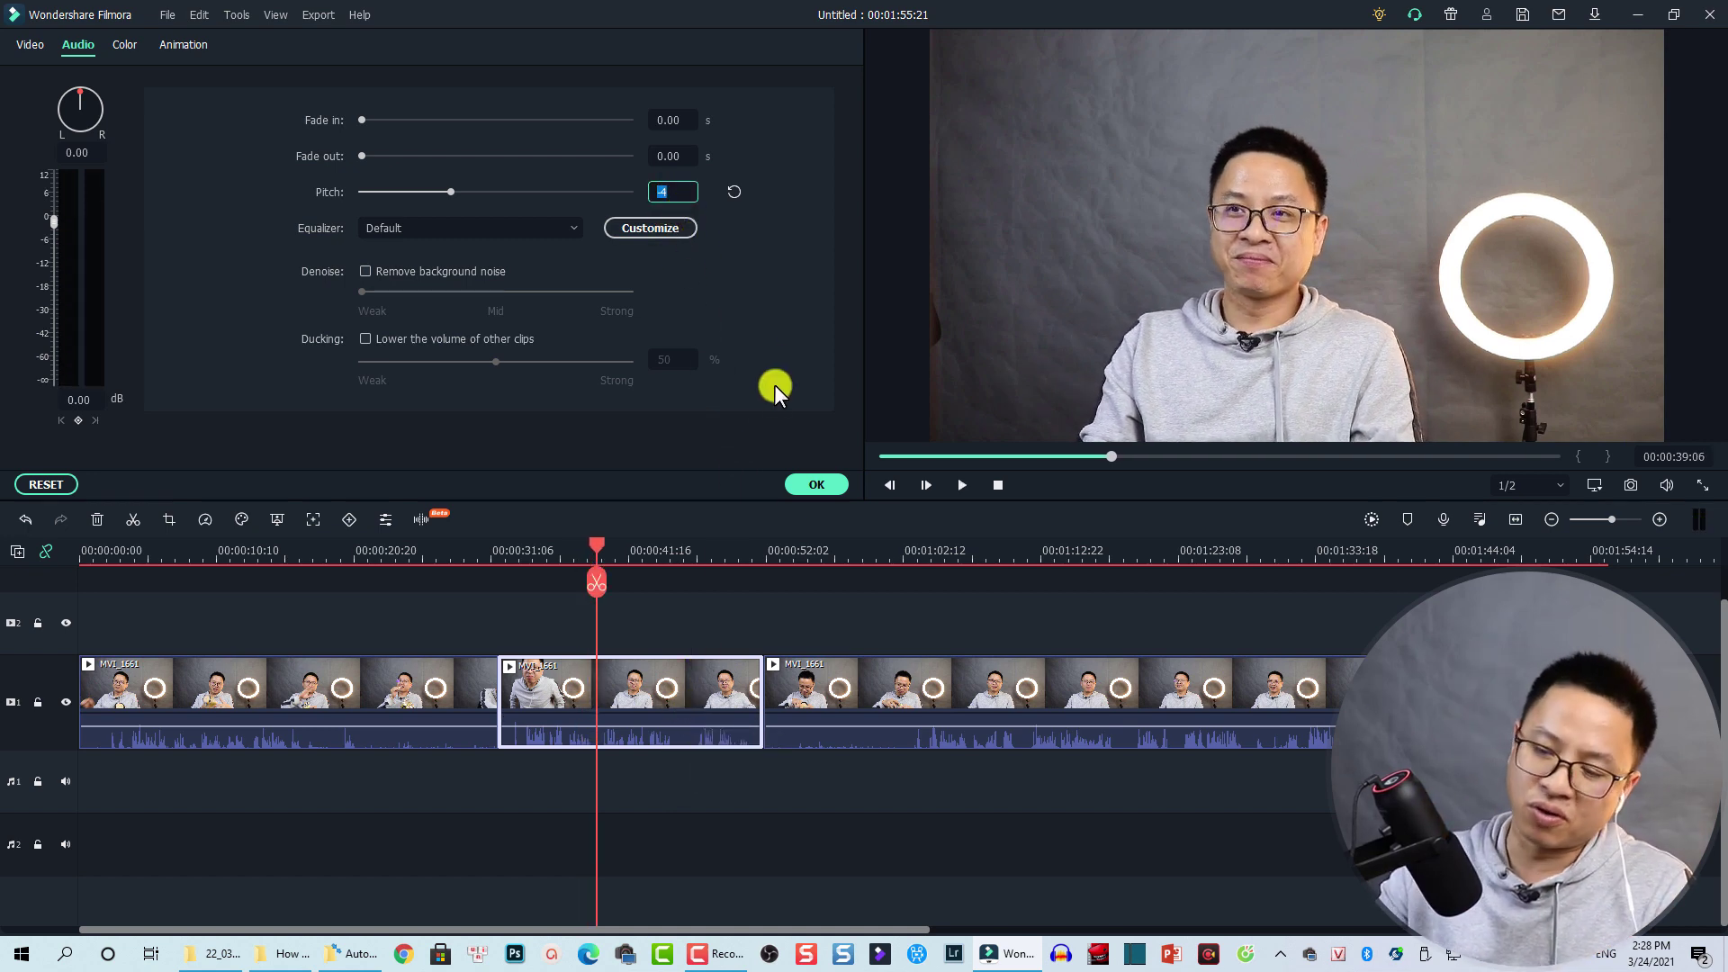
pyautogui.write('5')
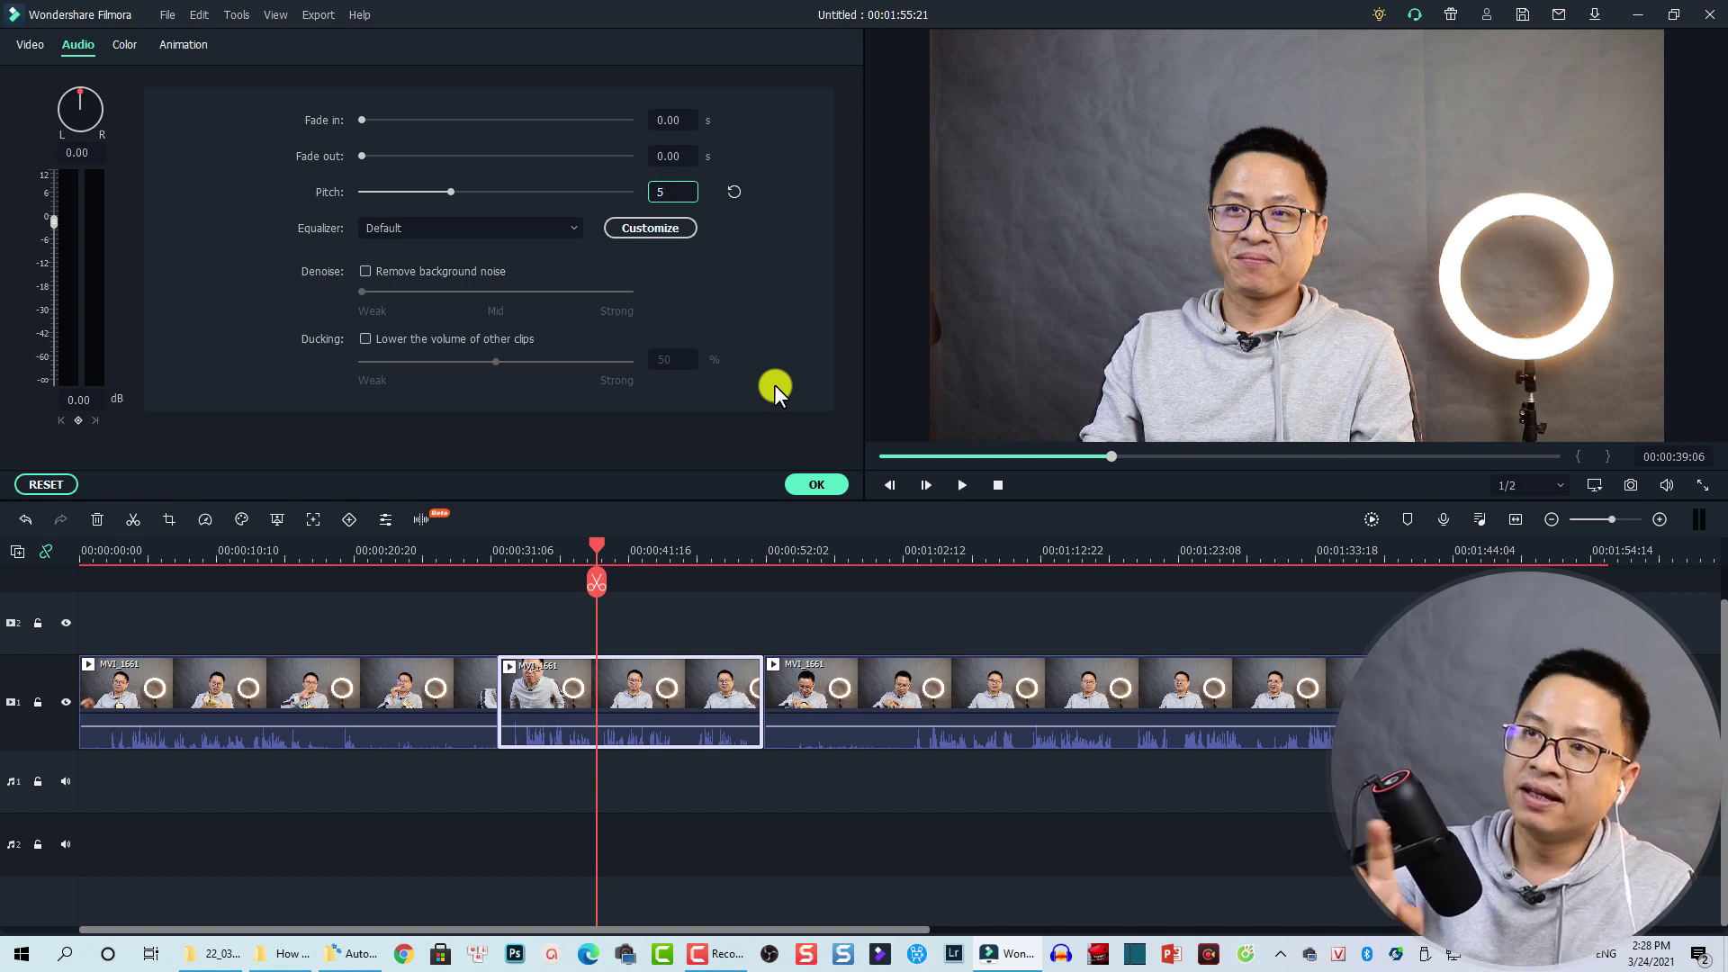
pyautogui.click(455, 192)
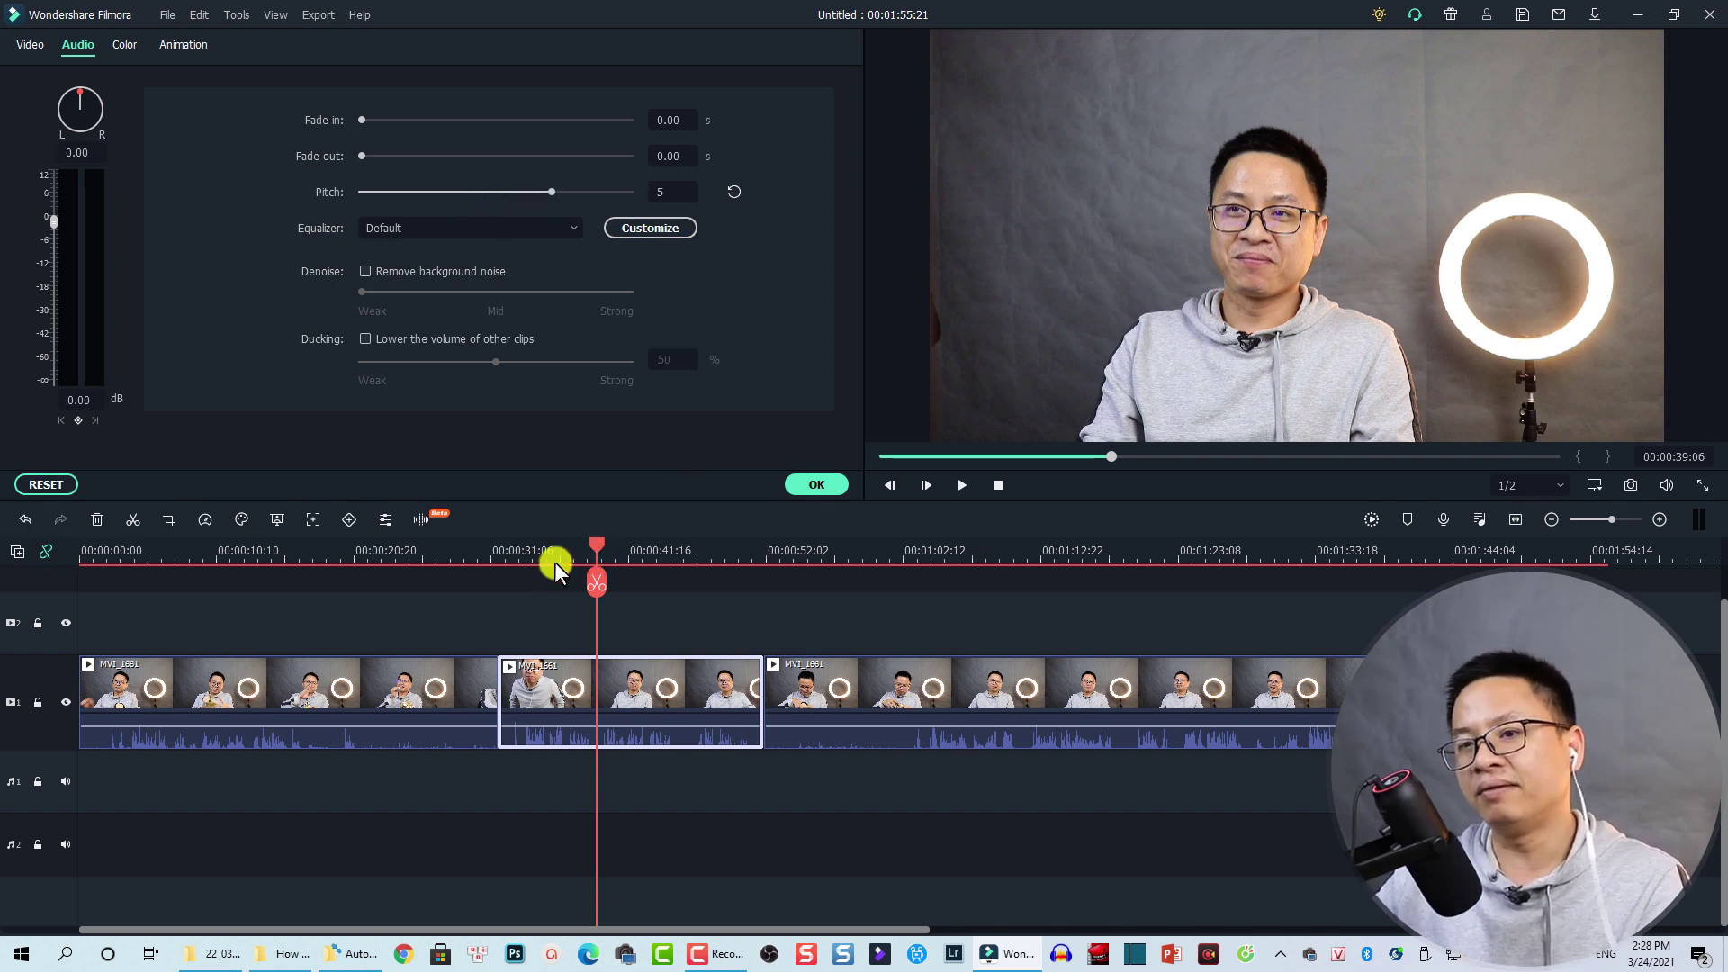
# - Play the raised-pitch middle segment from about 00:00:33:02, and briefly play the third segment from about 00:01:04:13 for comparison
pyautogui.click(514, 559)
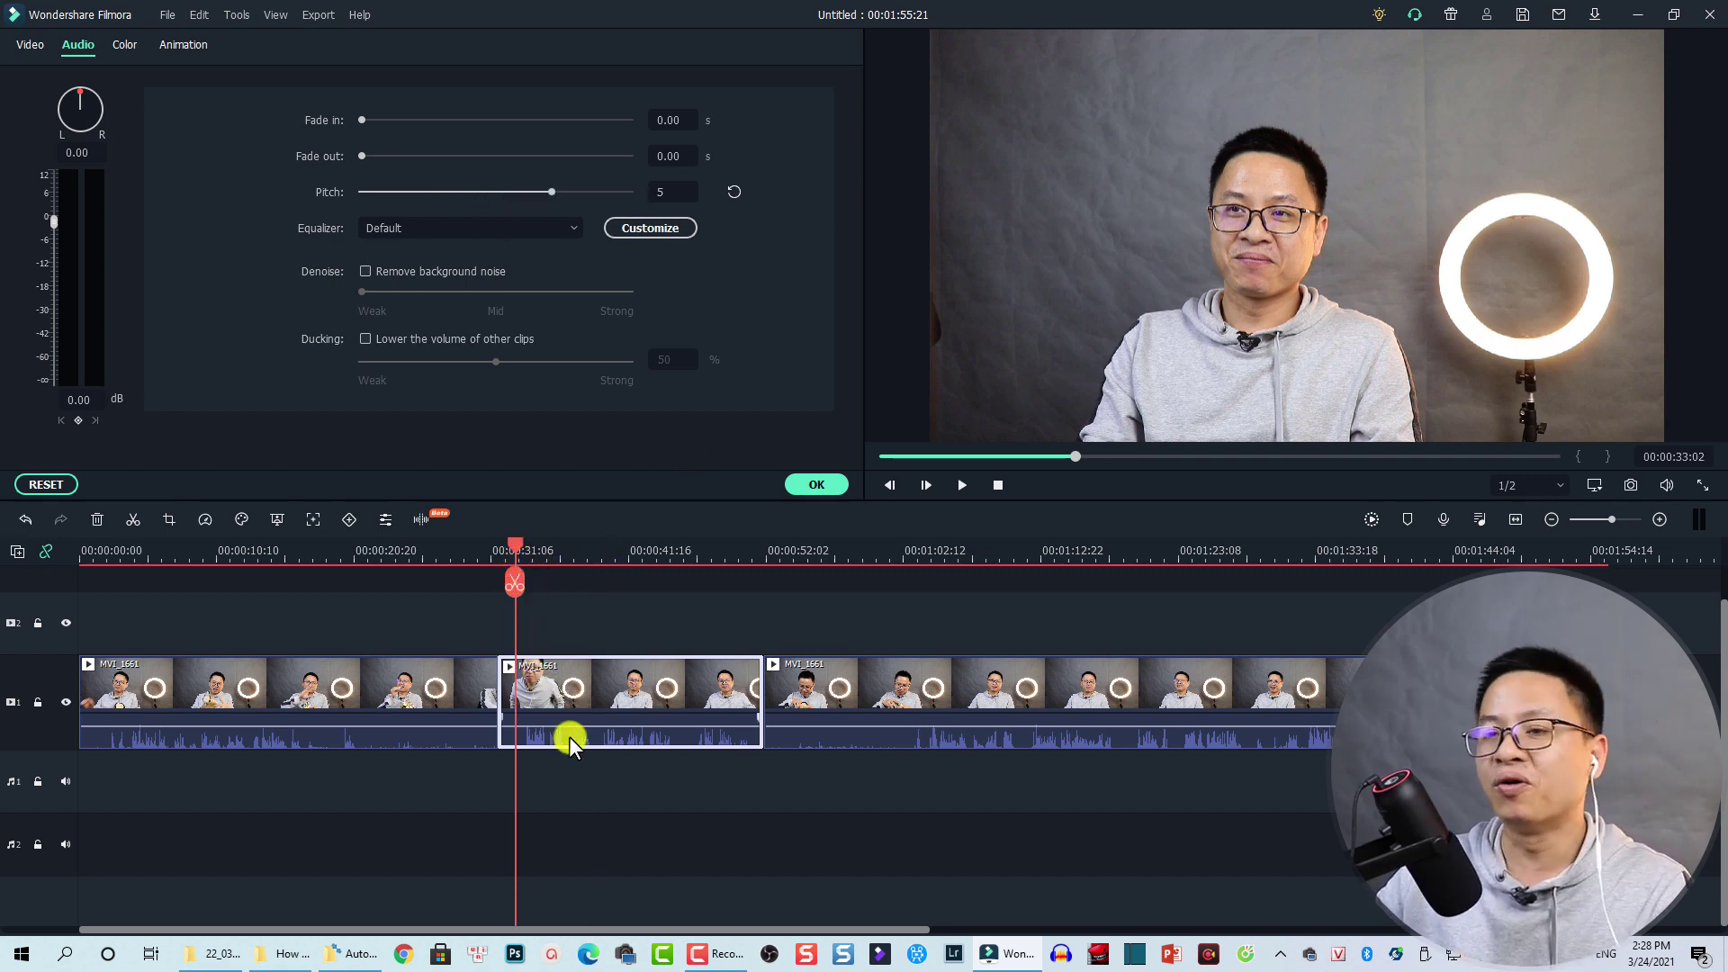
pyautogui.press('space')
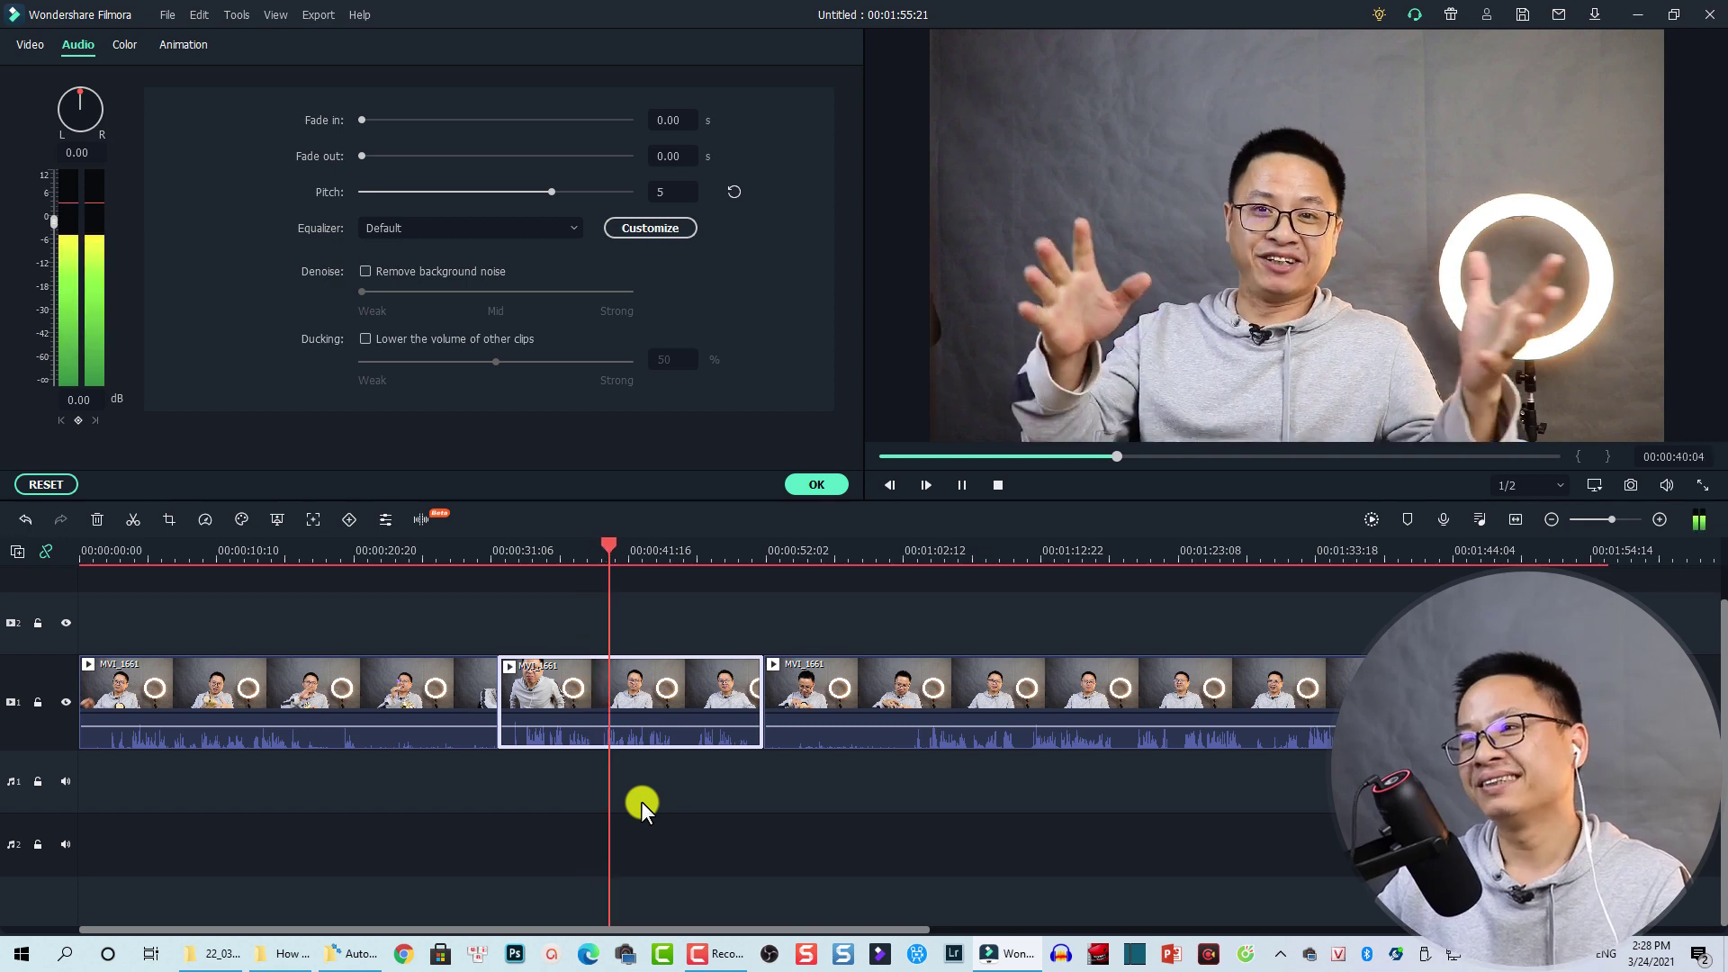
pyautogui.press('space')
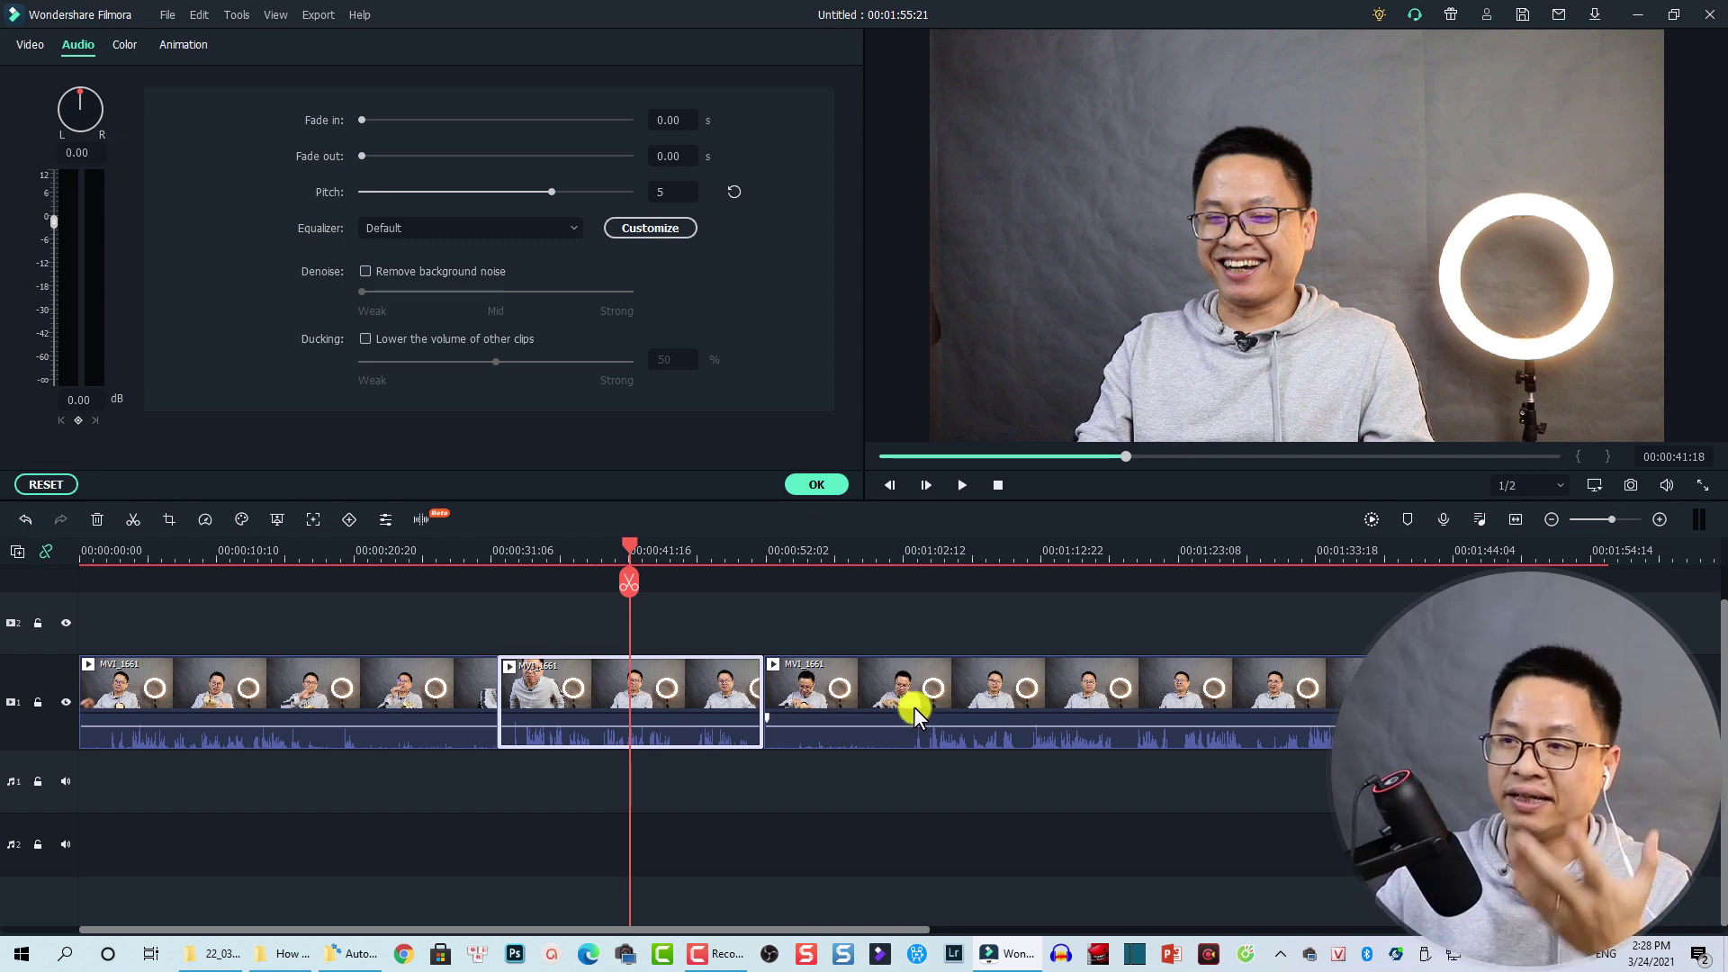
pyautogui.click(932, 561)
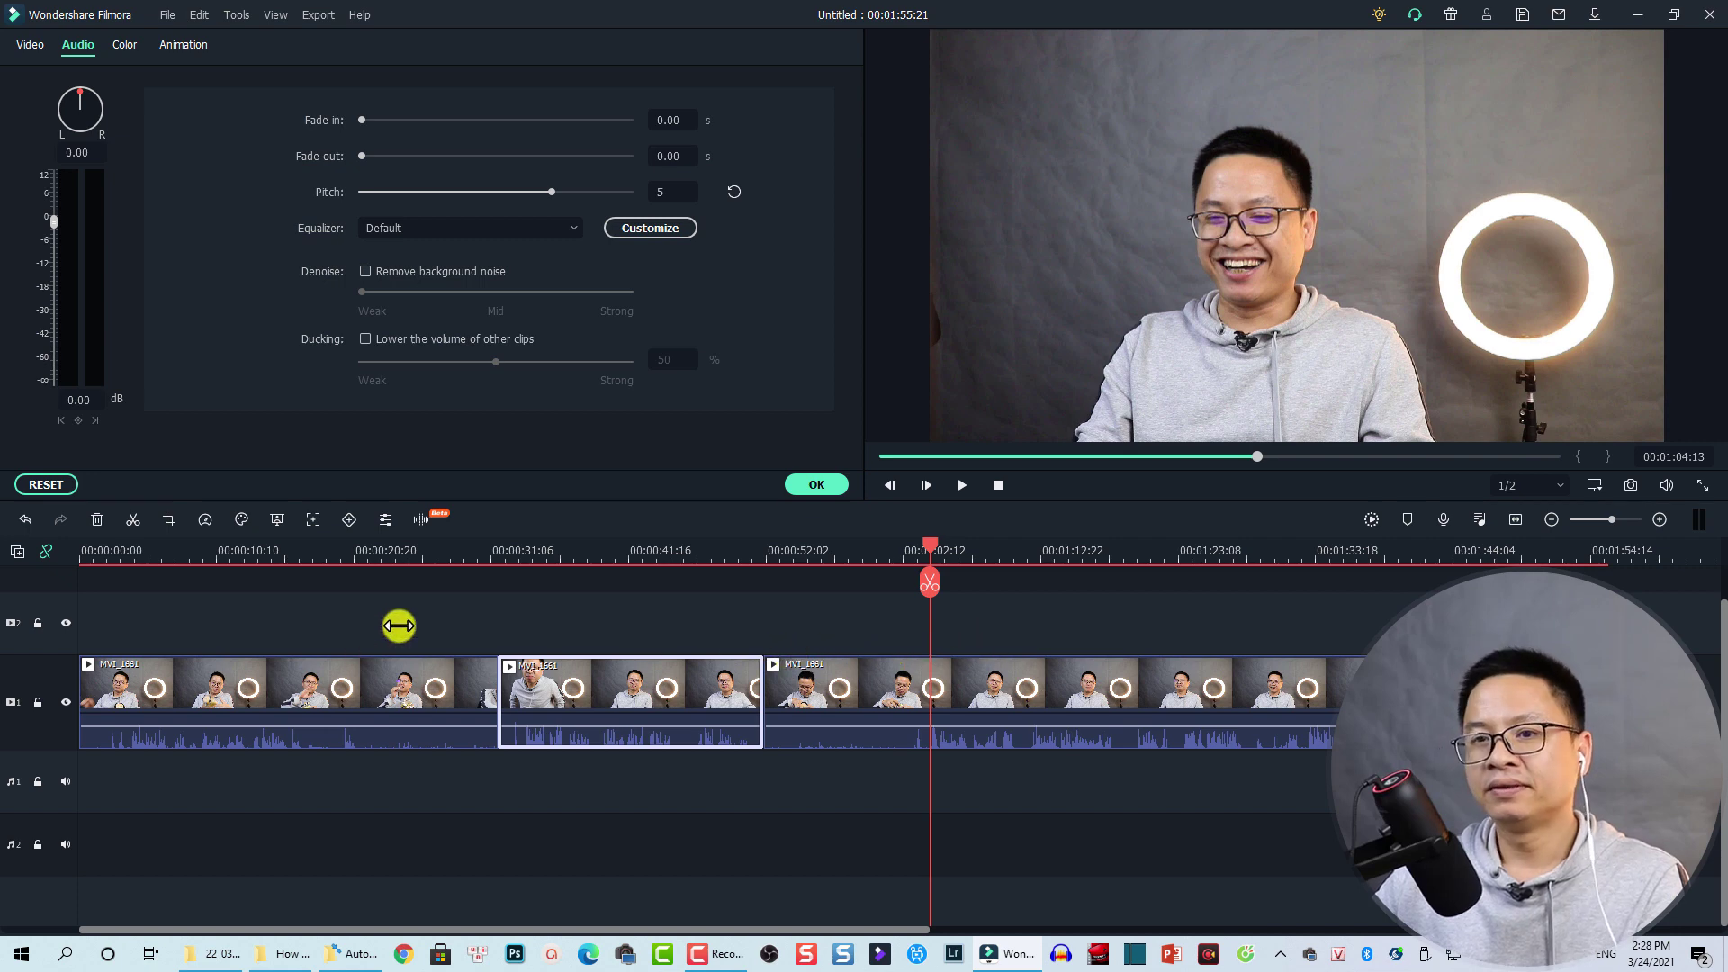
pyautogui.press('space')
pyautogui.press('space')
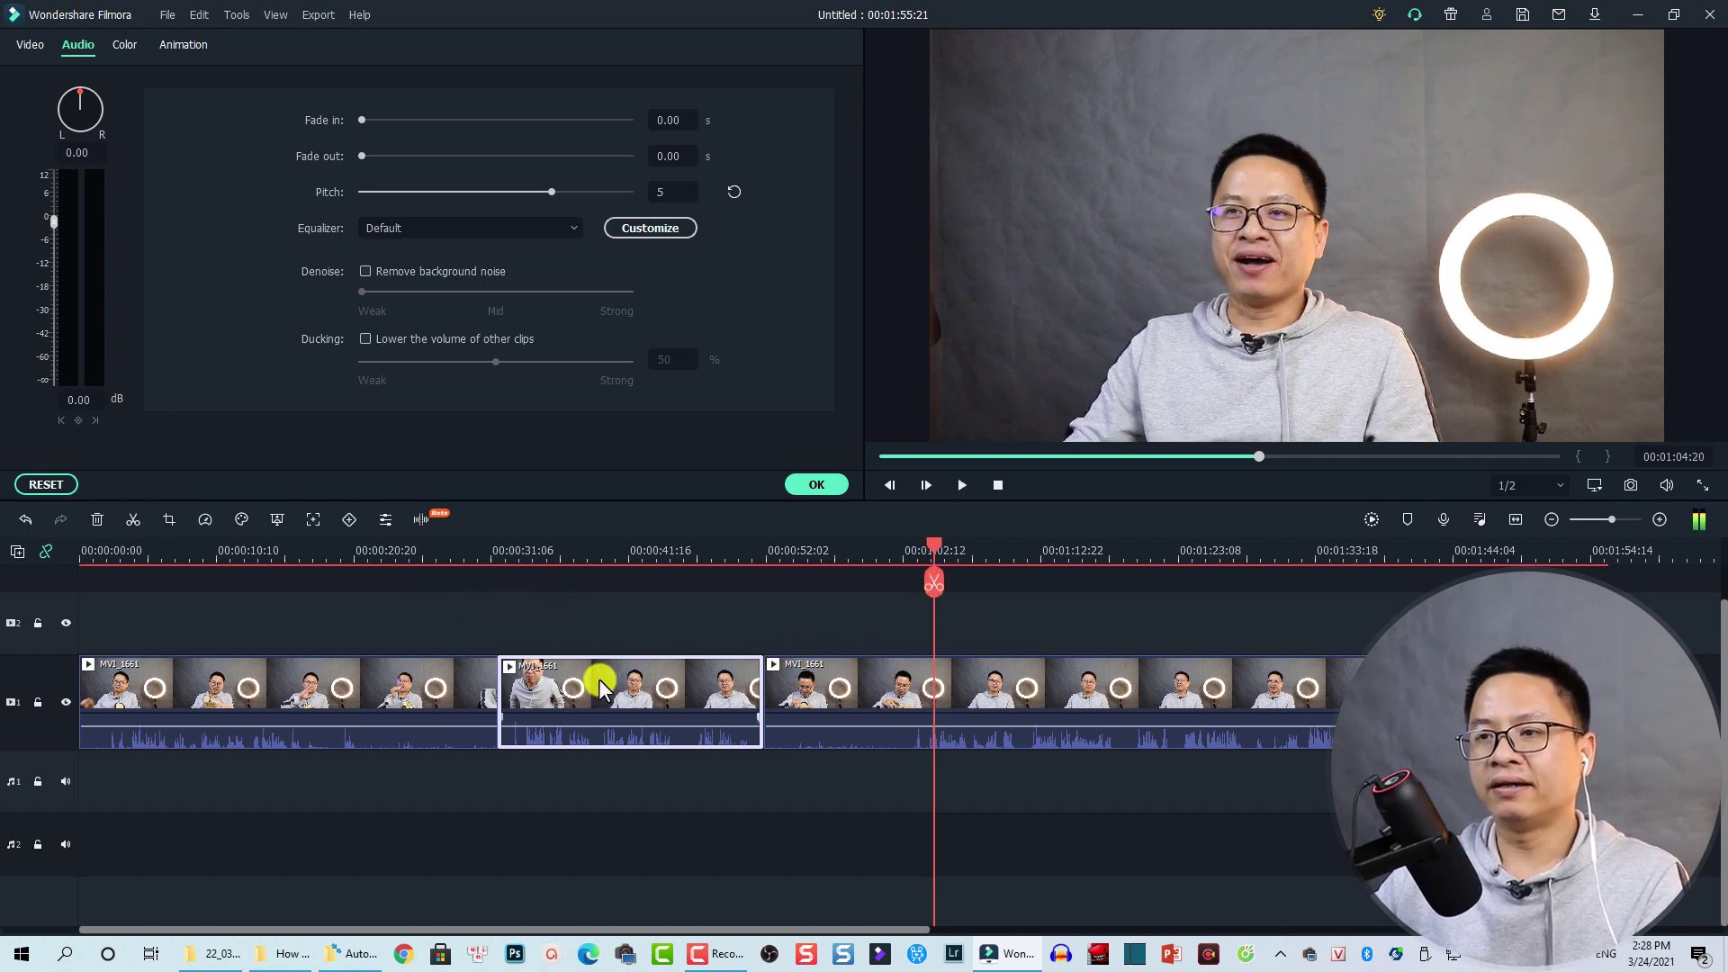
# - Delete the effects applied to the middle segment and detach its audio from the video
pyautogui.rightClick(627, 696)
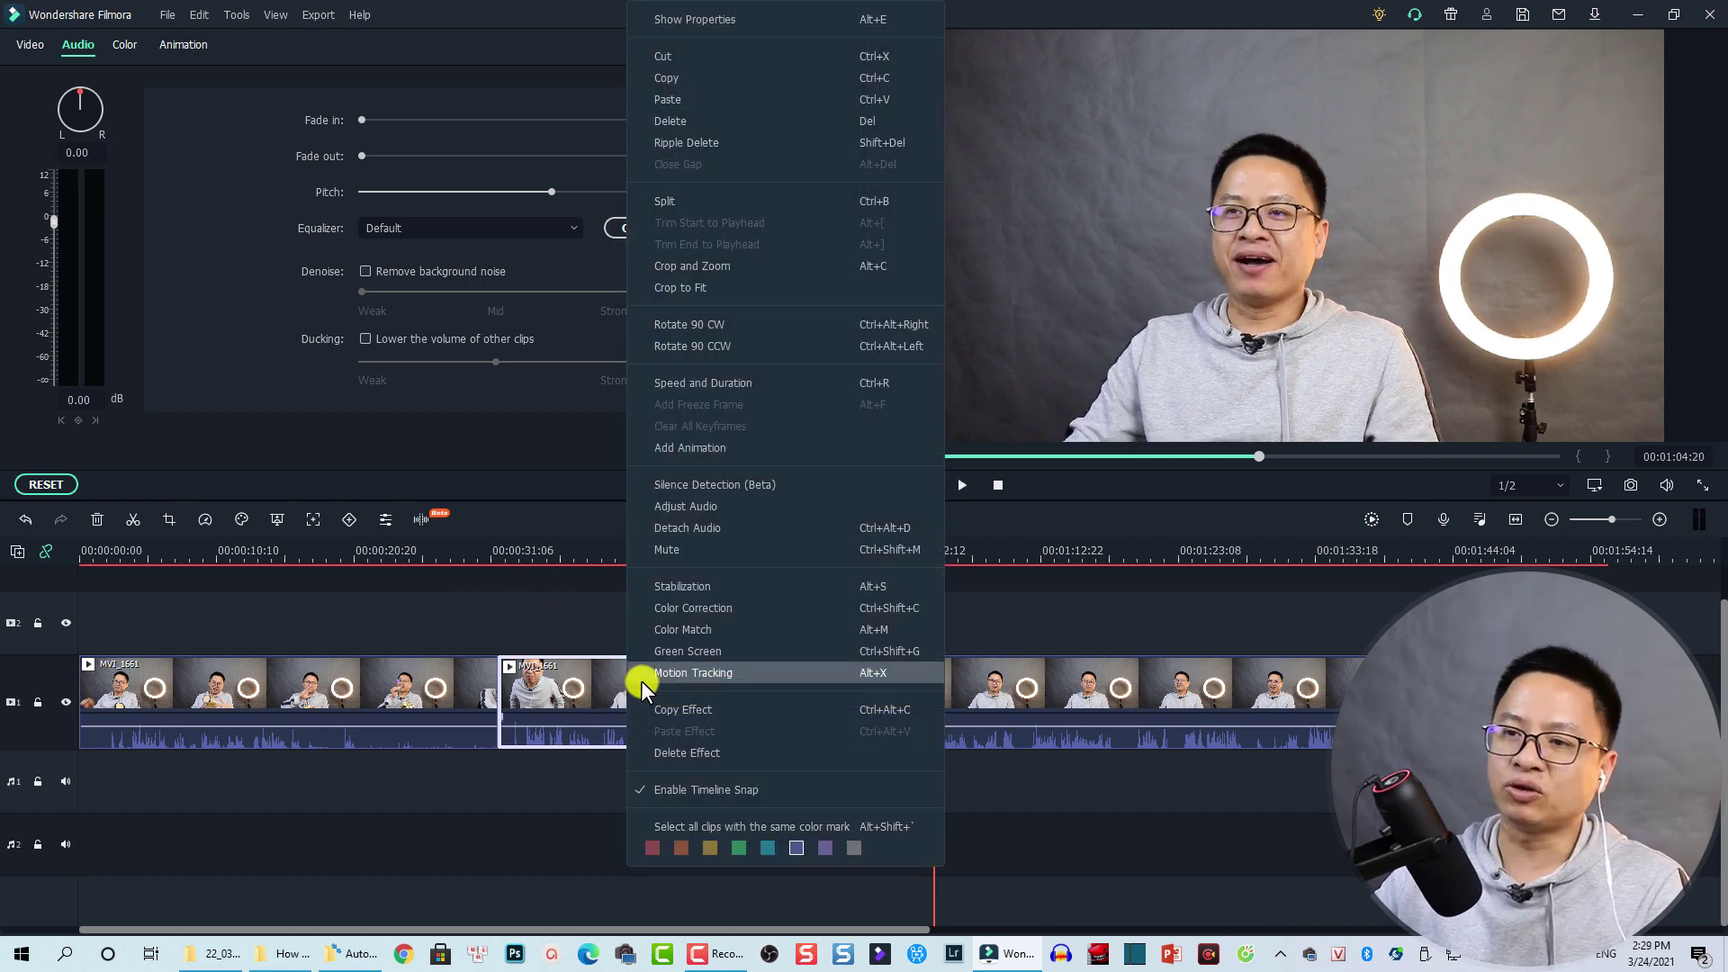
pyautogui.click(655, 752)
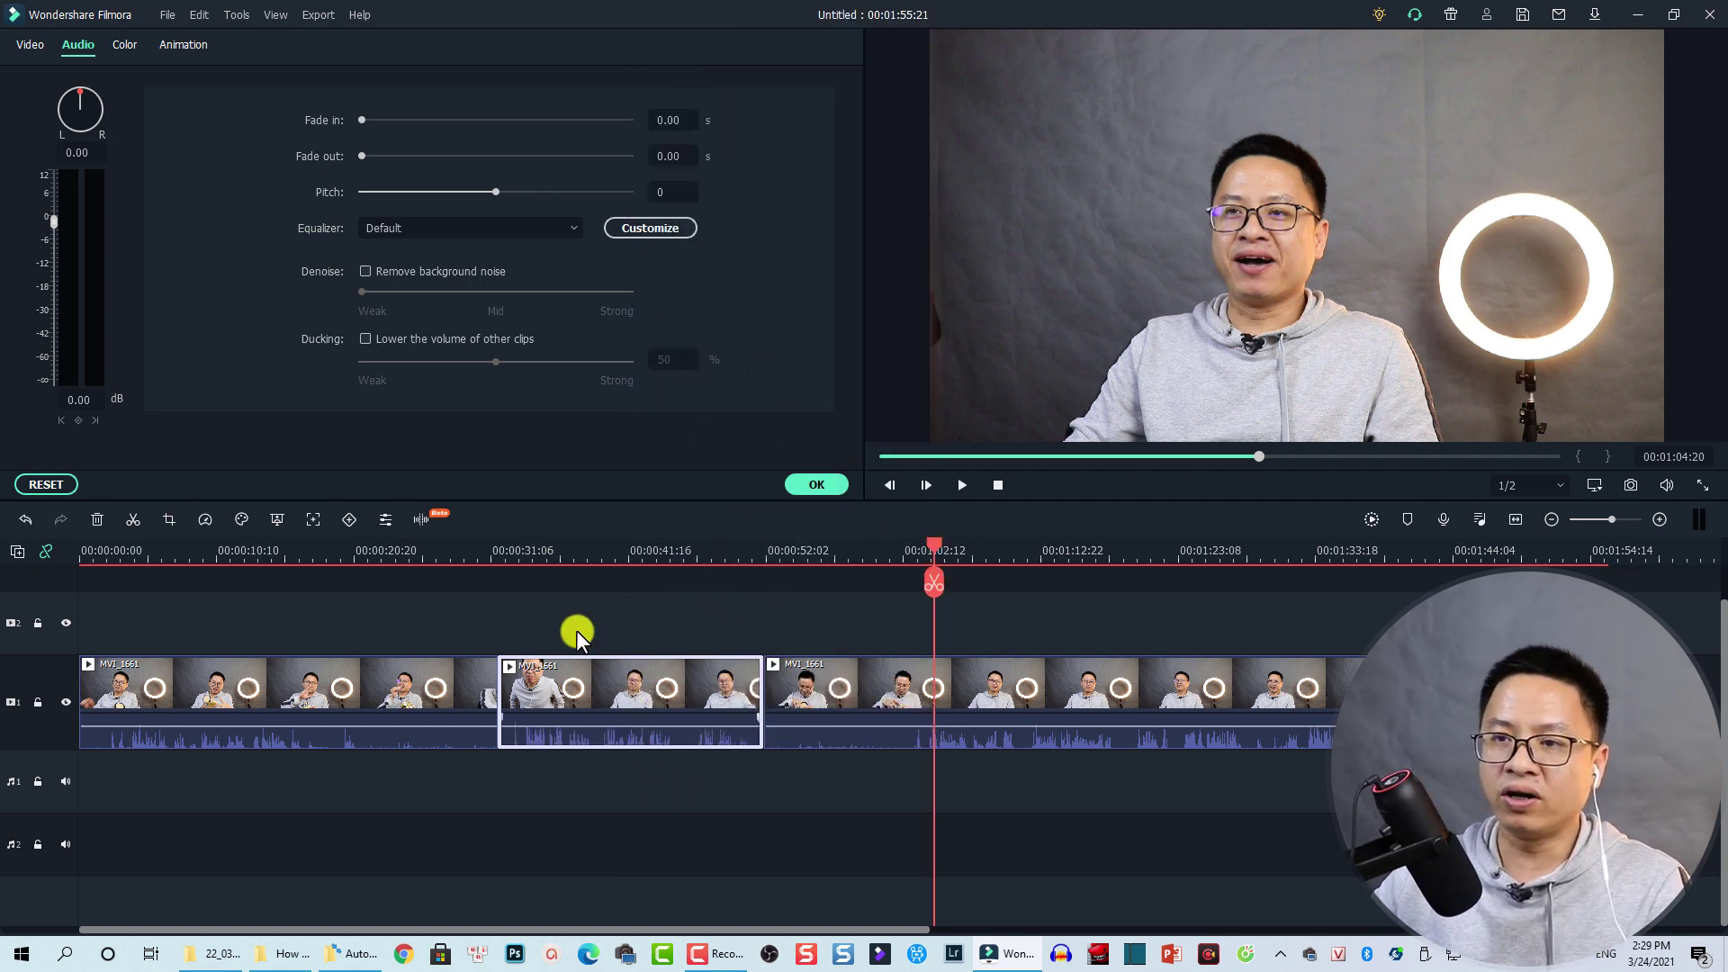
pyautogui.click(530, 551)
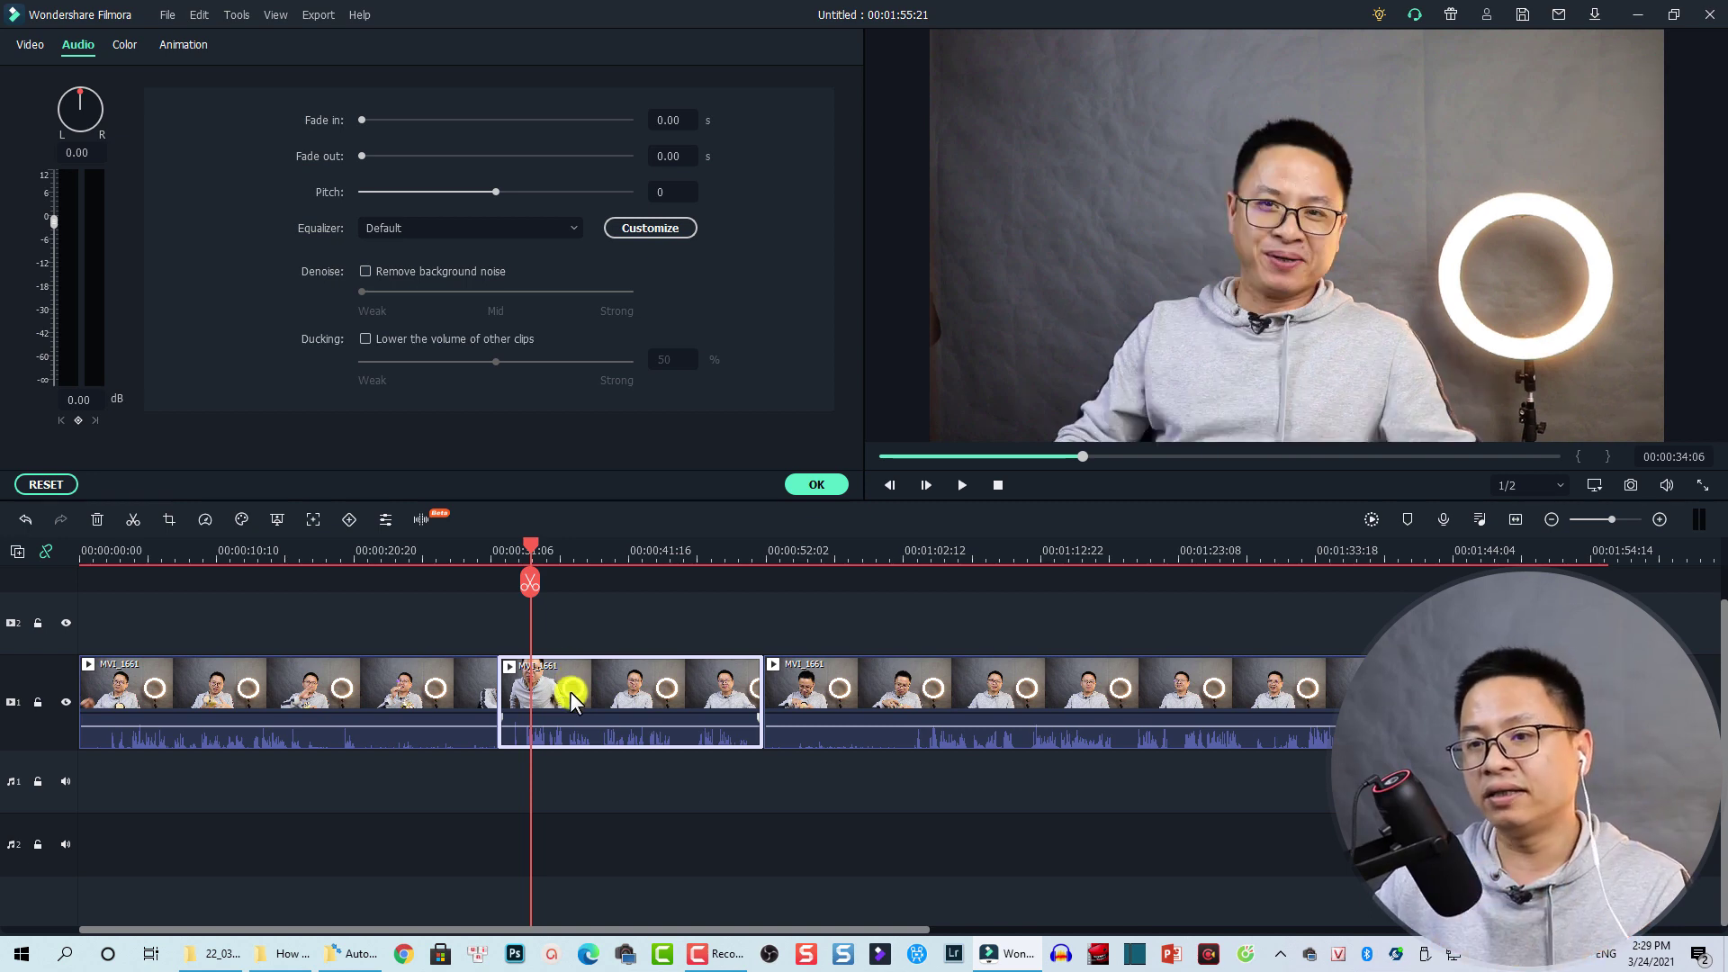
pyautogui.moveTo(531, 551); pyautogui.dragTo(536, 547)
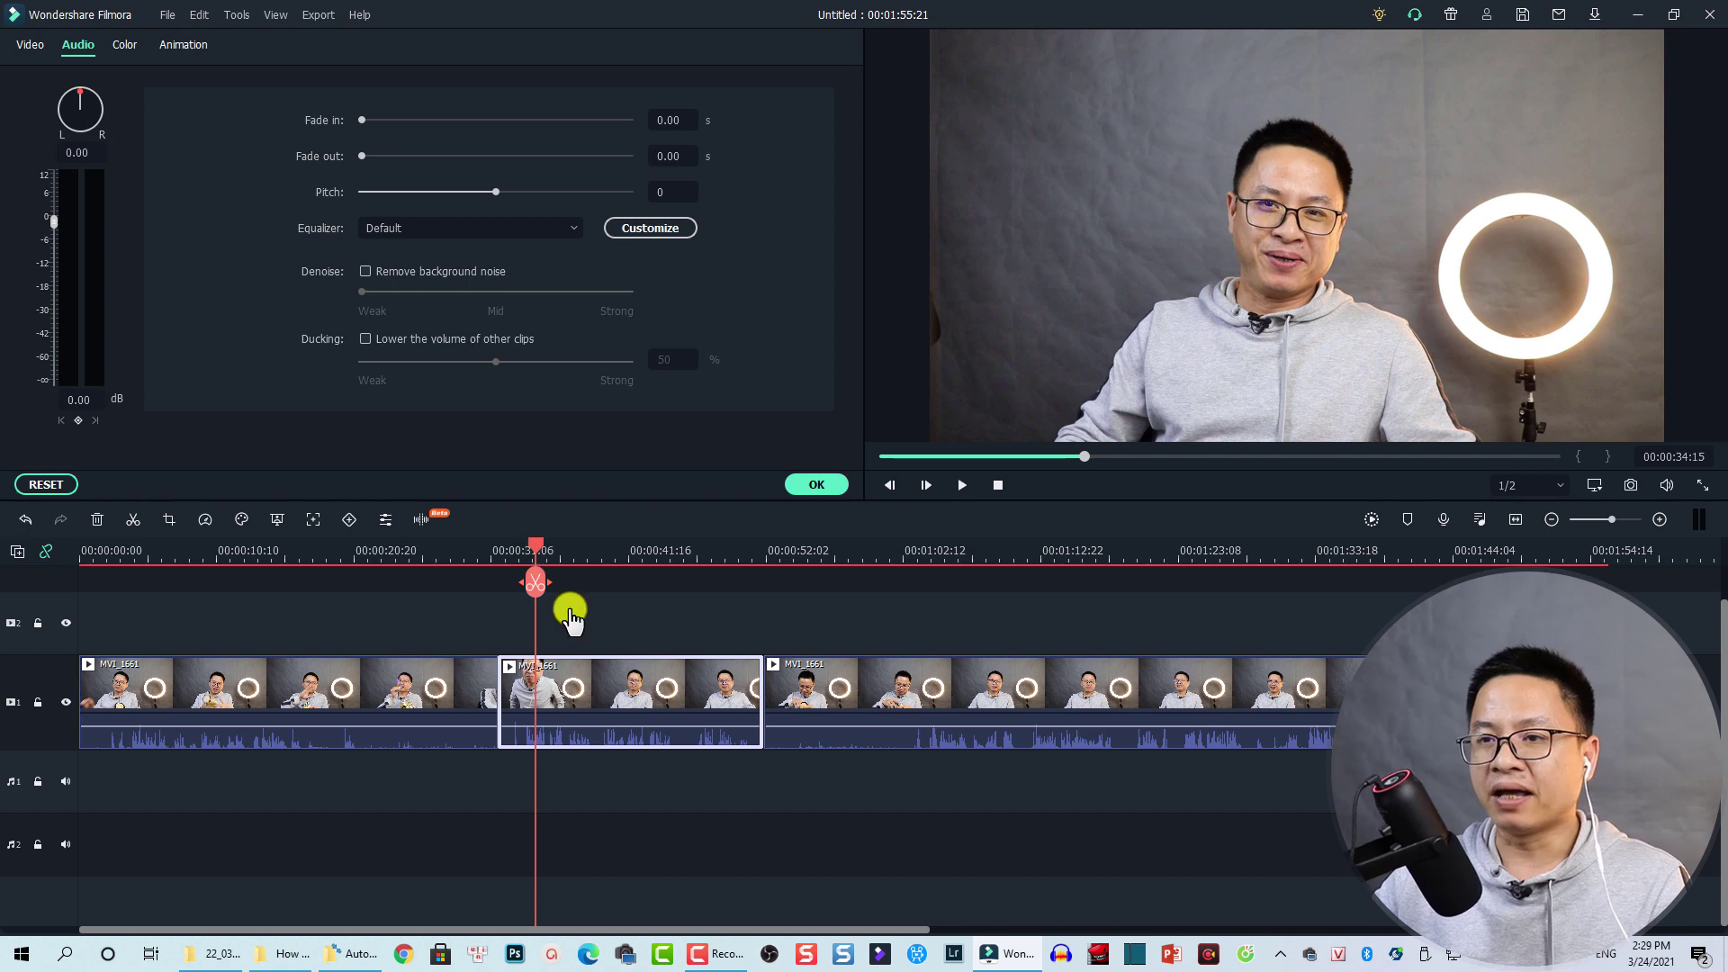
pyautogui.rightClick(619, 694)
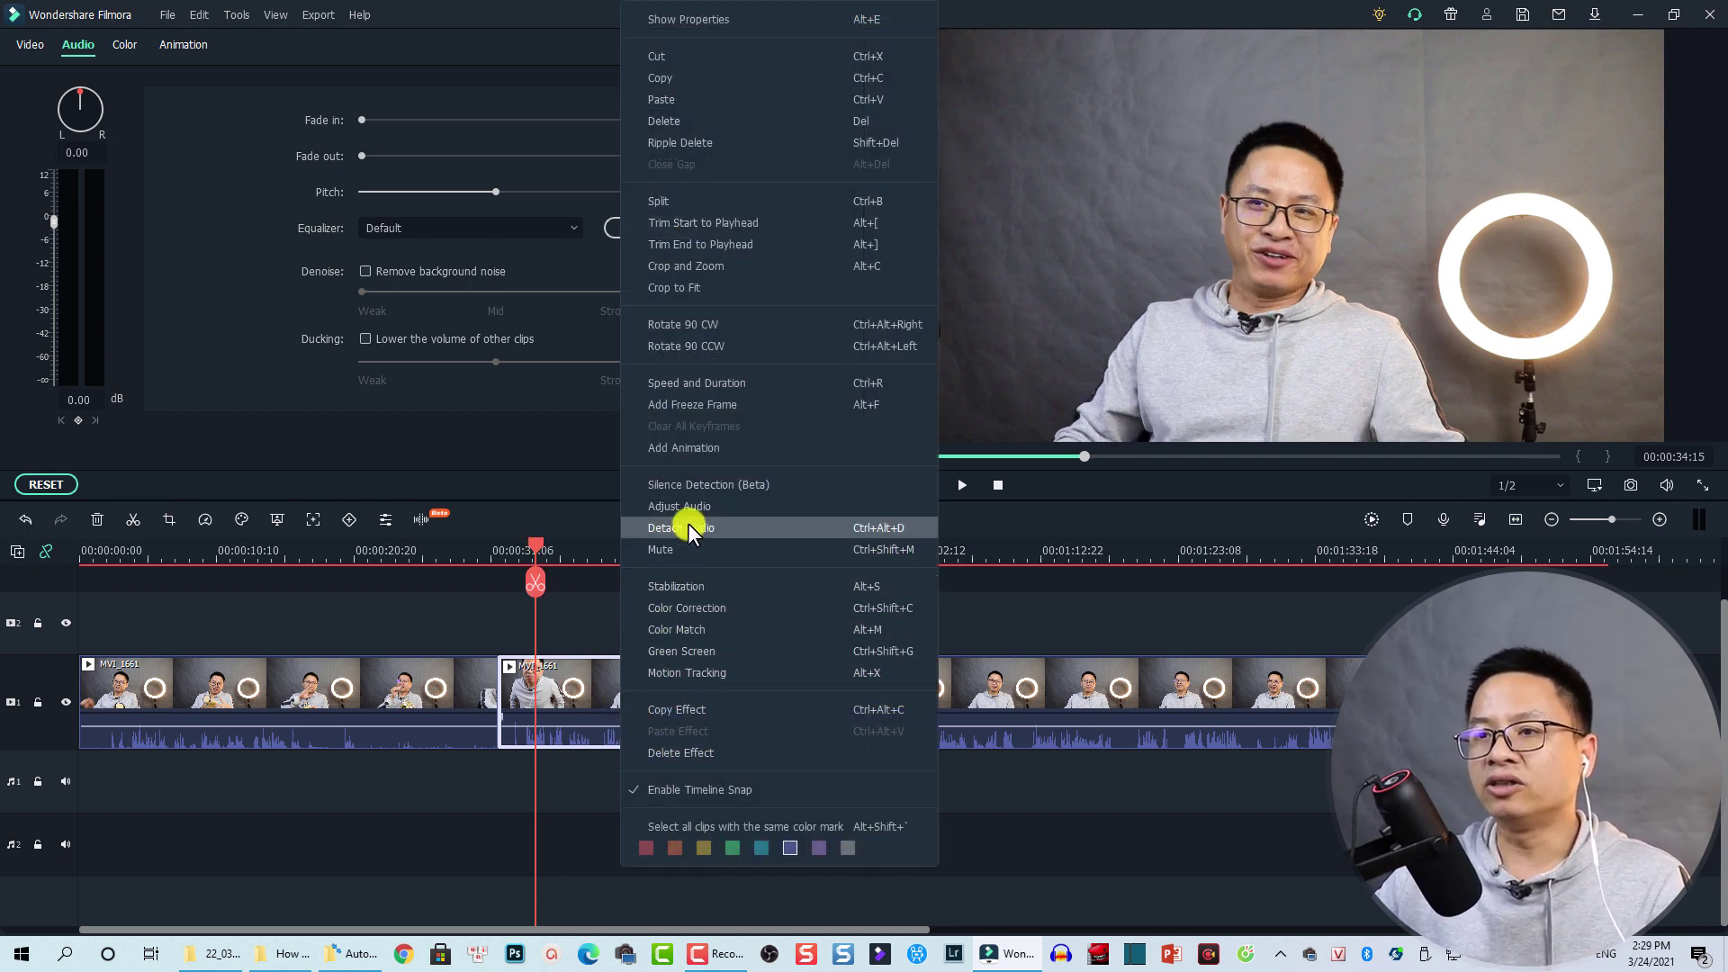
pyautogui.click(716, 527)
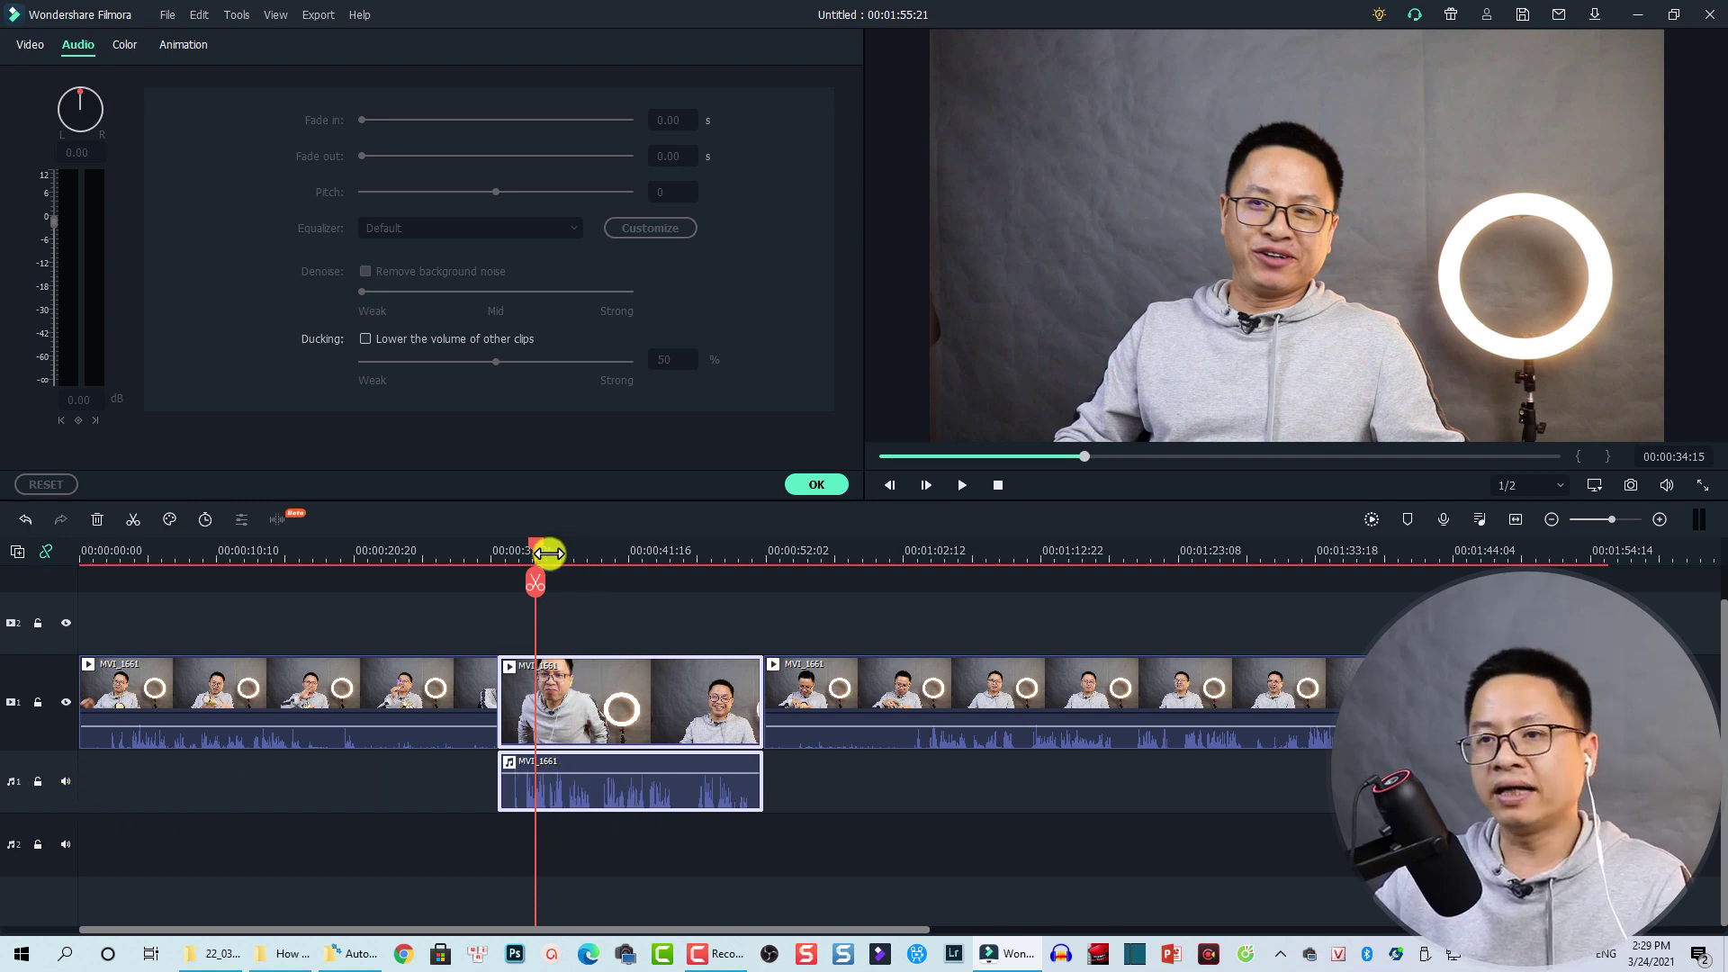
# - Copy the middle segment's detached audio and paste it at the segment's start on audio track 2, keeping audio track 1 locked
pyautogui.click(594, 787)
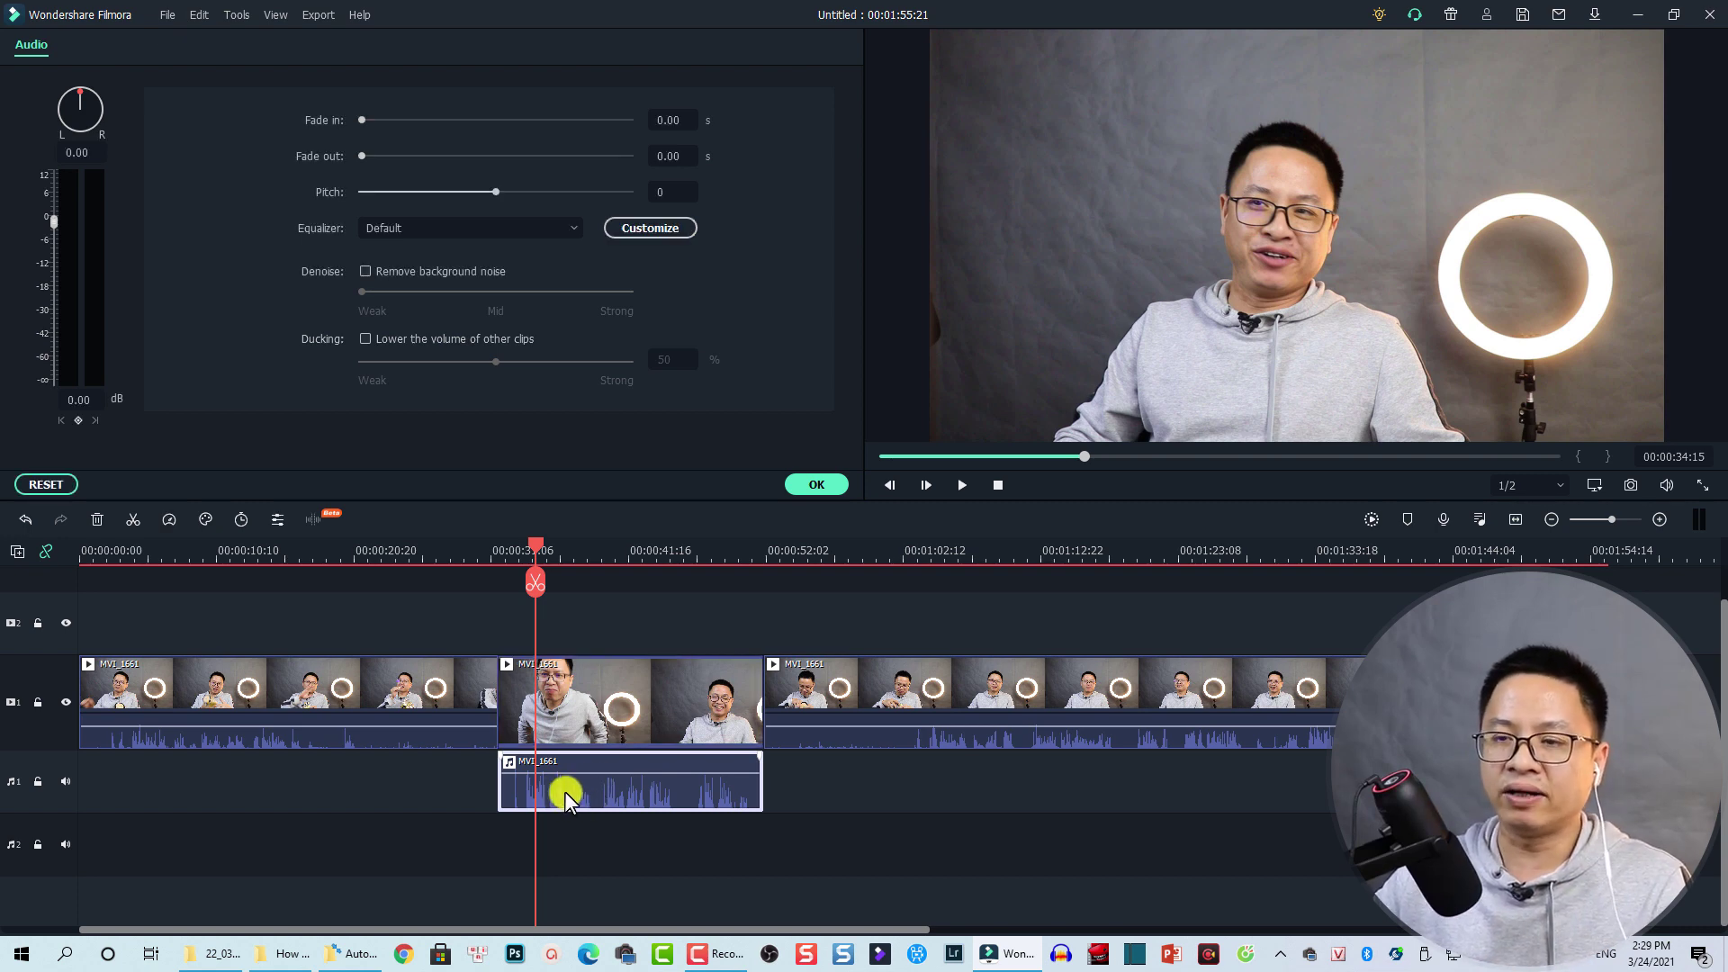
pyautogui.rightClick(564, 791)
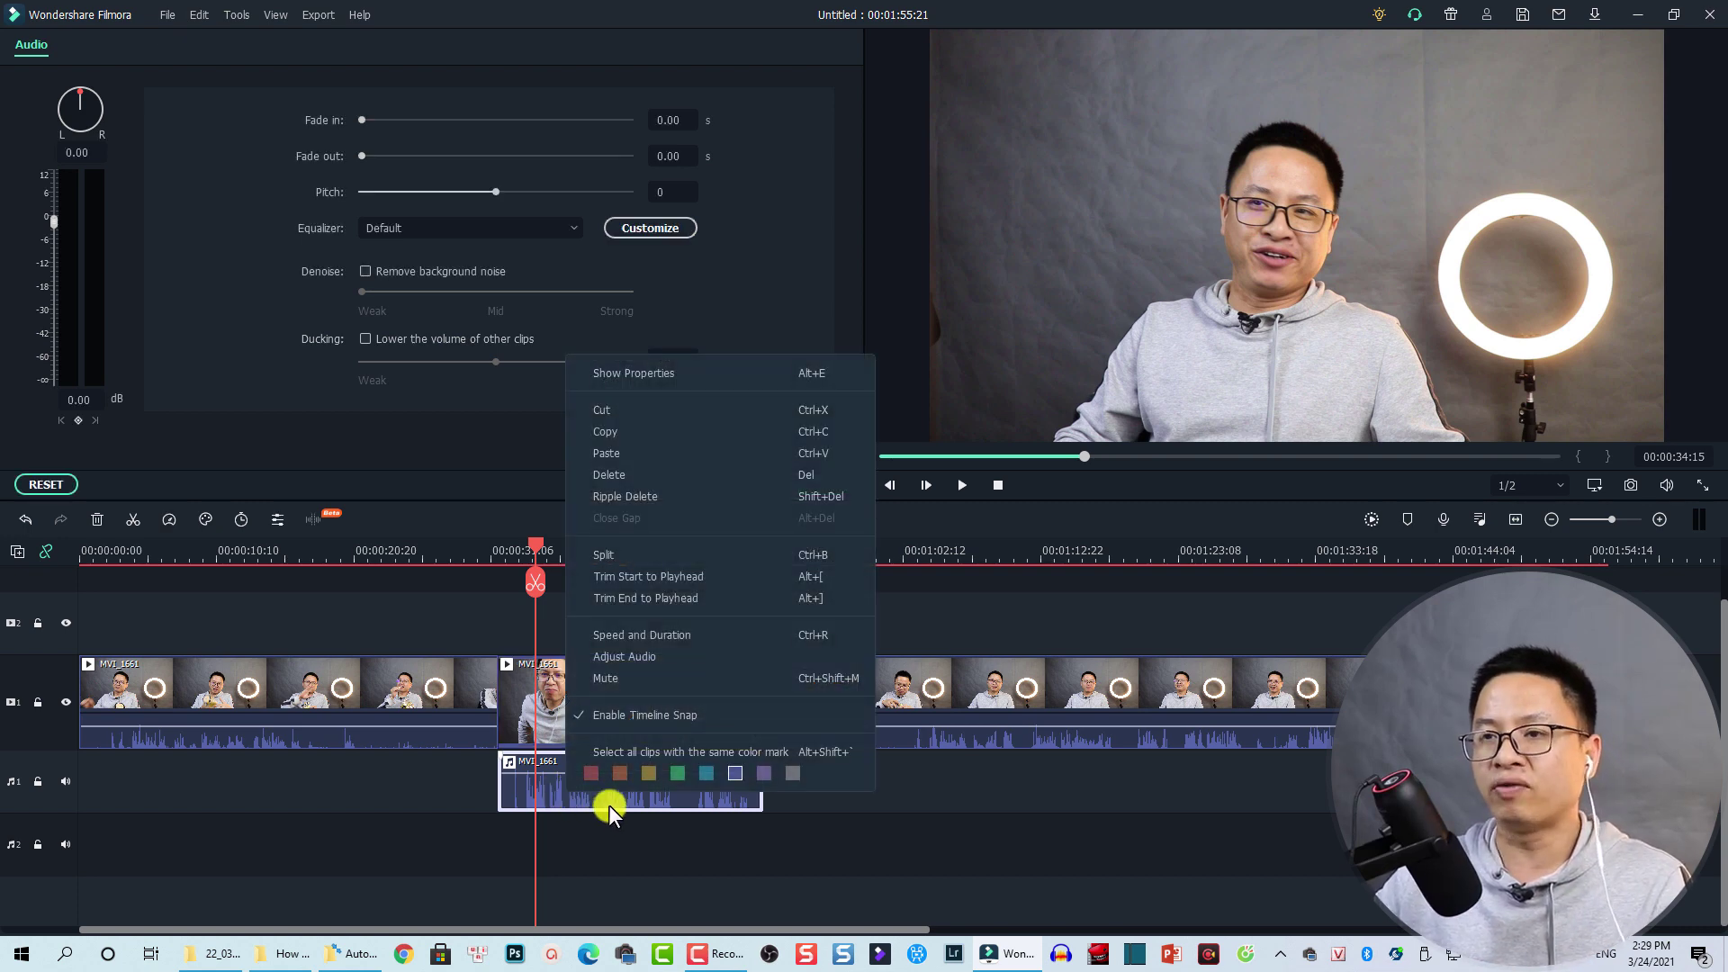
pyautogui.click(616, 432)
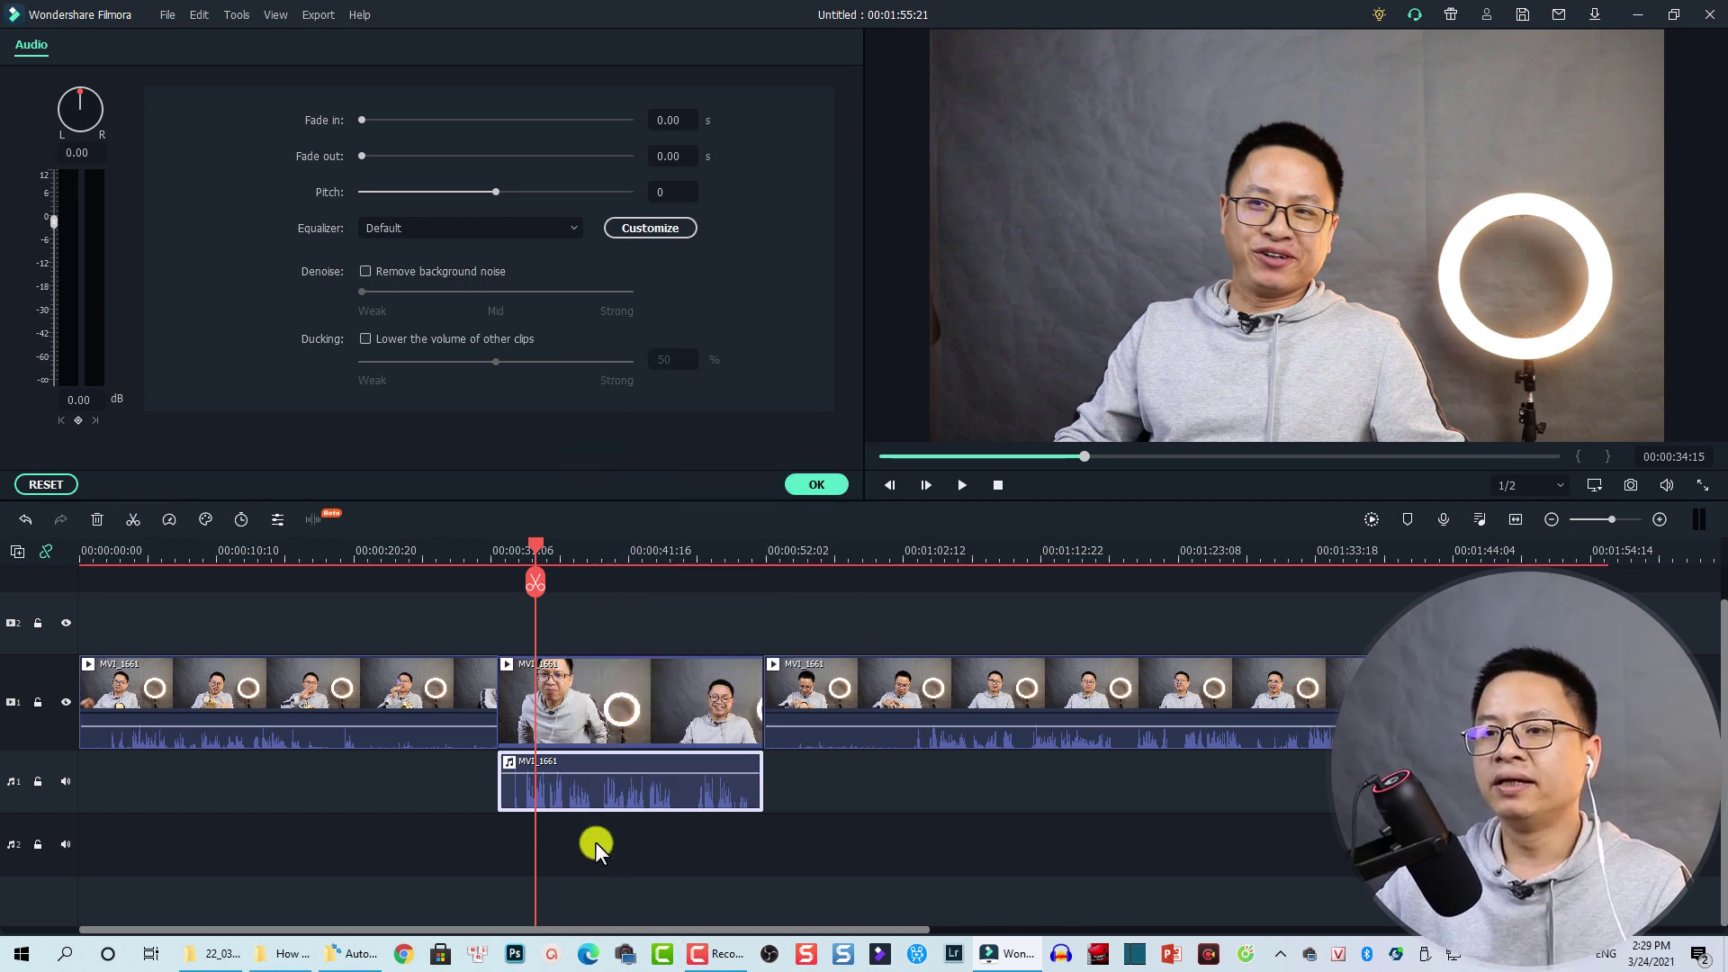
pyautogui.moveTo(536, 550)
pyautogui.mouseDown()
pyautogui.moveTo(549, 561)
pyautogui.moveTo(504, 565)
pyautogui.moveTo(537, 576)
pyautogui.mouseUp()
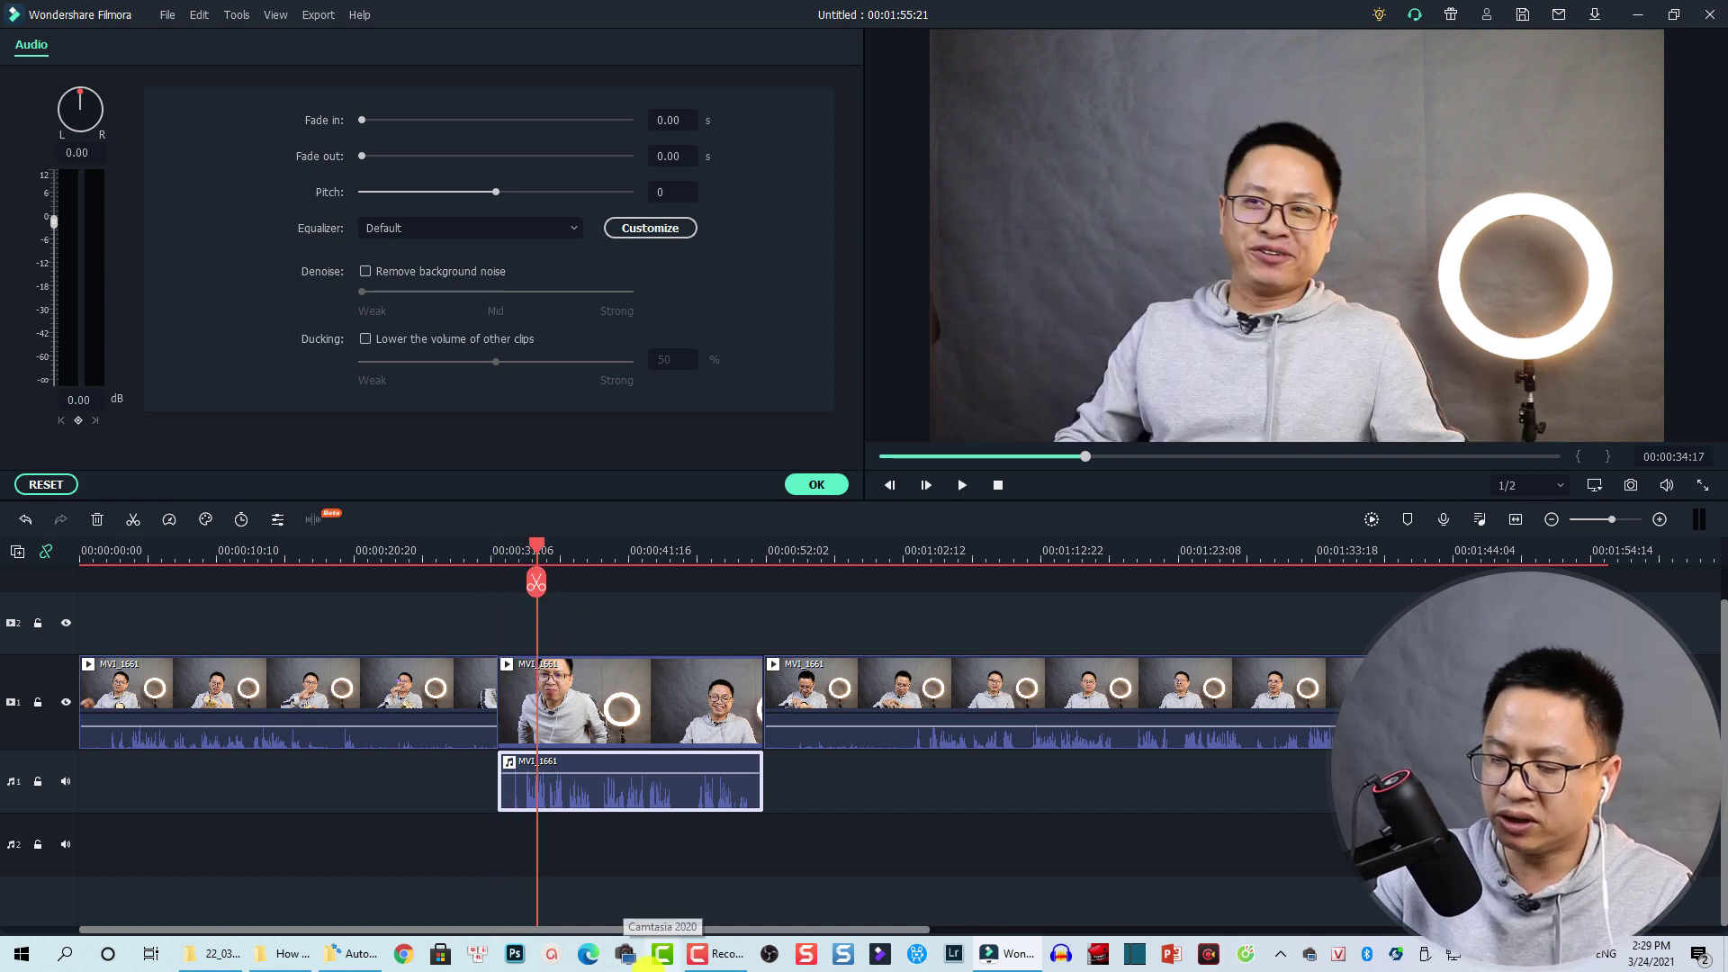
pyautogui.hotkey('shift', 'Home')
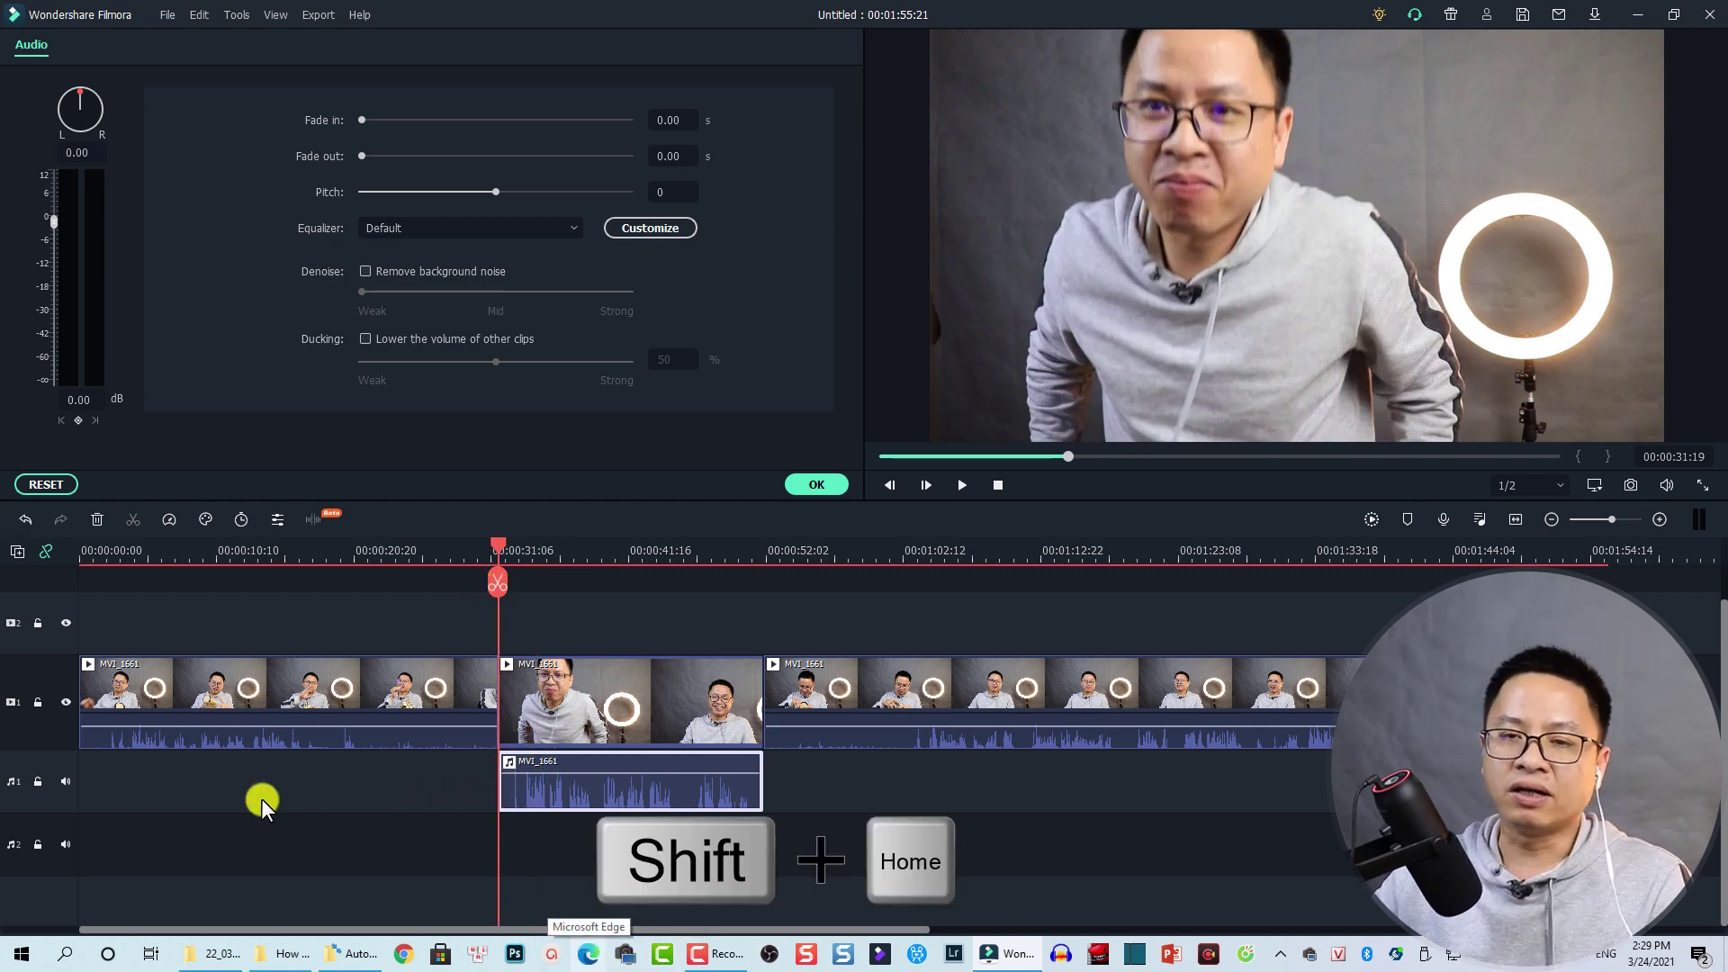
pyautogui.click(38, 781)
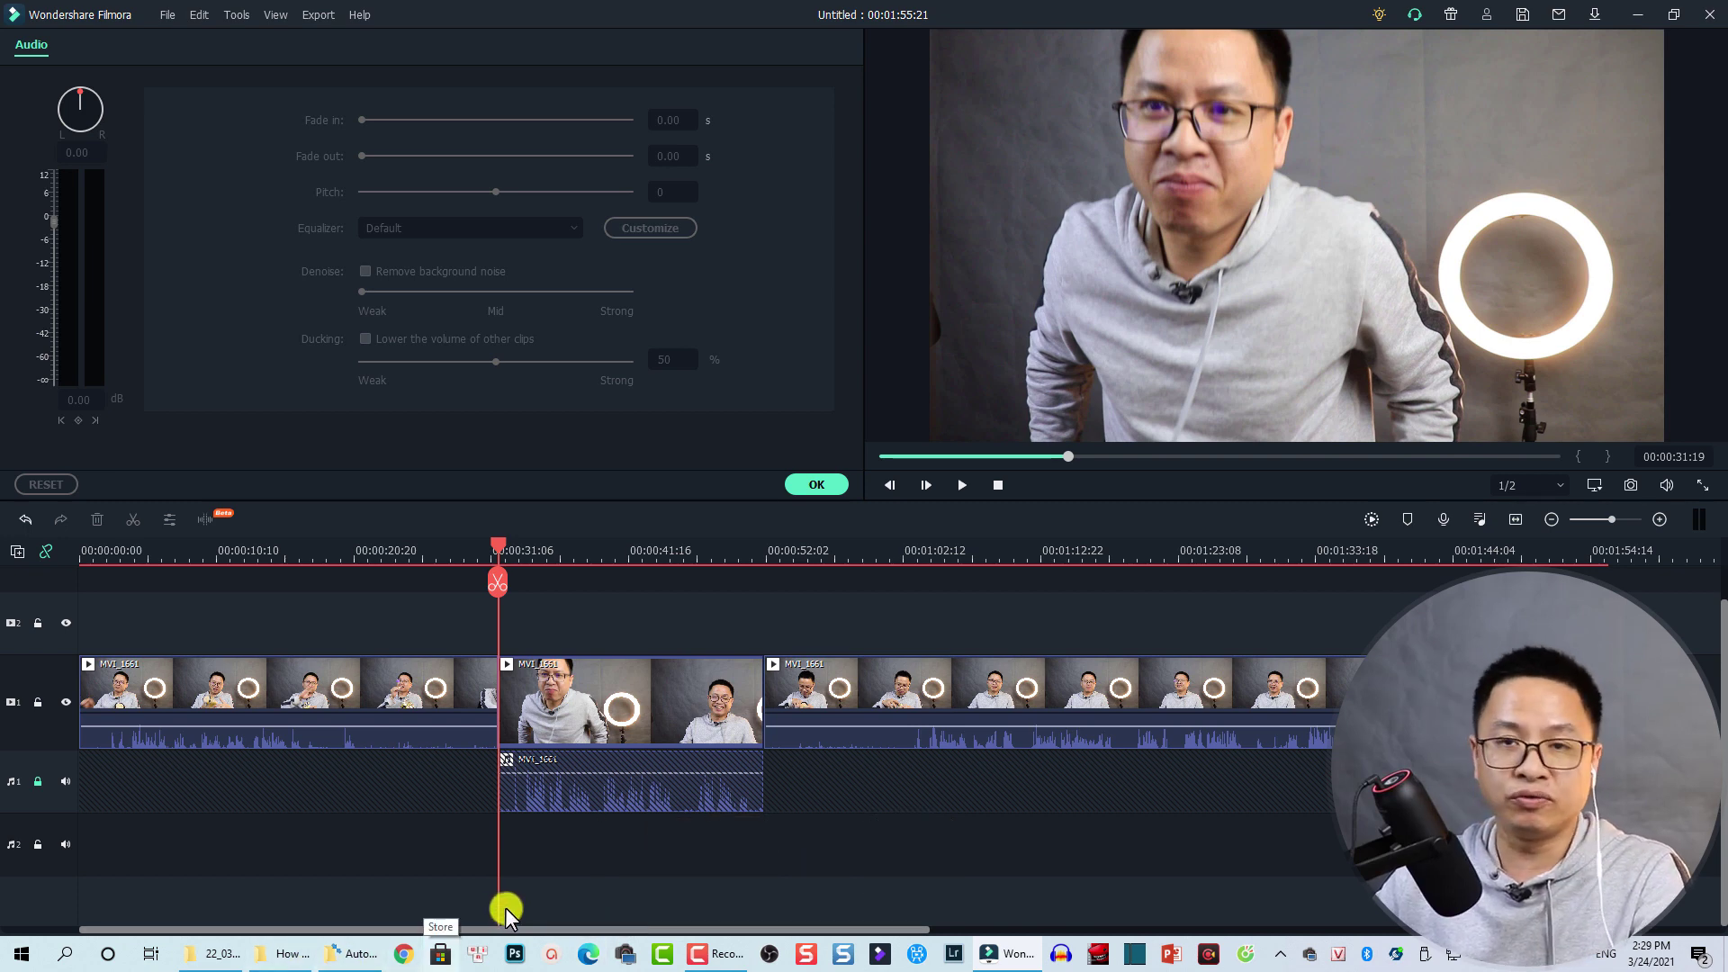
pyautogui.hotkey('ctrl', 'v')
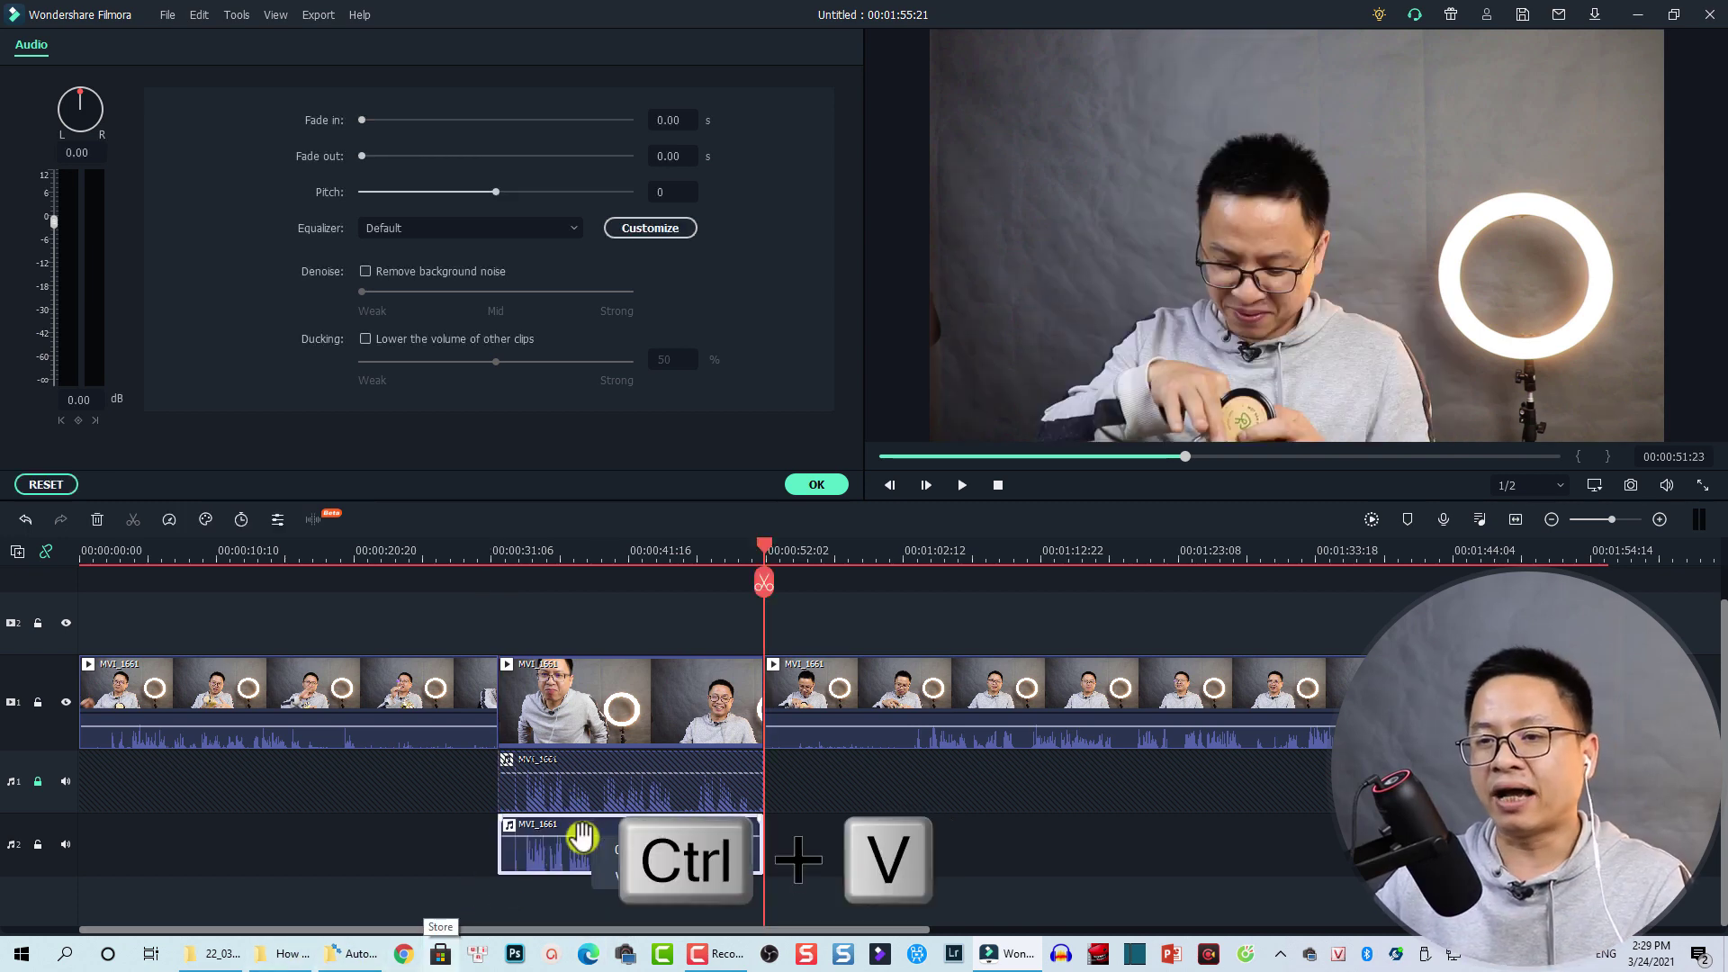
# - Shift the copied audio on track 2 one frame later so it starts at 00:00:31:20
pyautogui.click(513, 553)
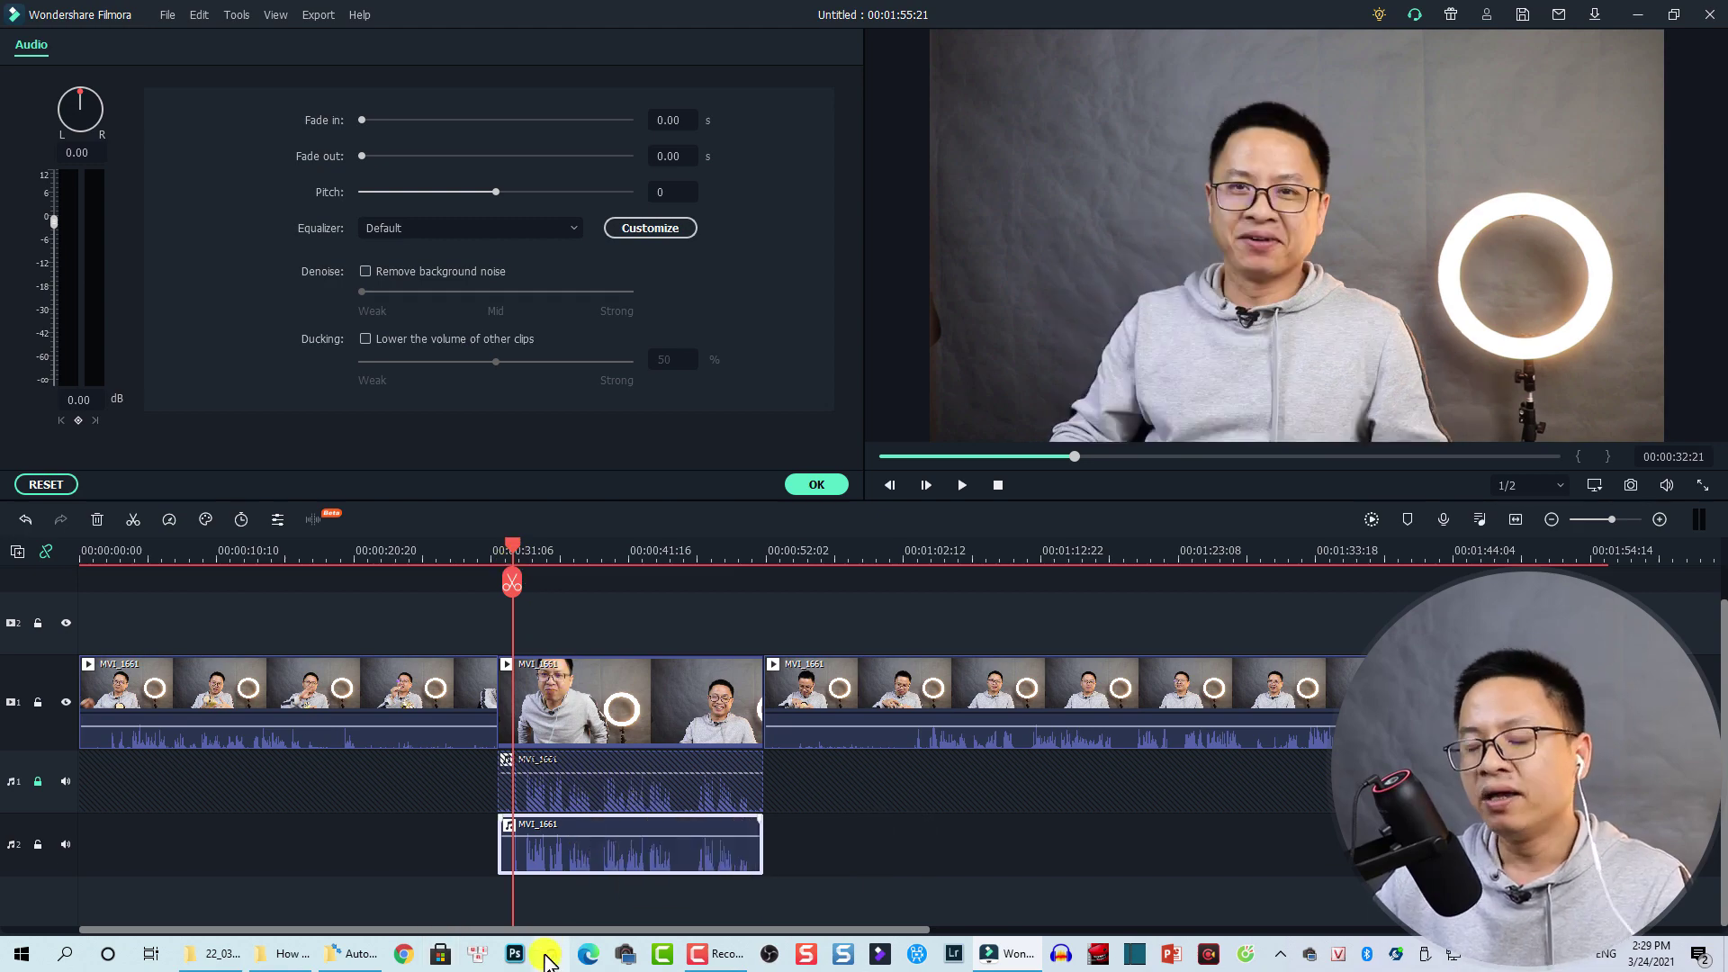
pyautogui.moveTo(540, 554); pyautogui.dragTo(1099, 553)
pyautogui.moveTo(383, 553); pyautogui.dragTo(979, 552)
pyautogui.moveTo(528, 553); pyautogui.dragTo(651, 564)
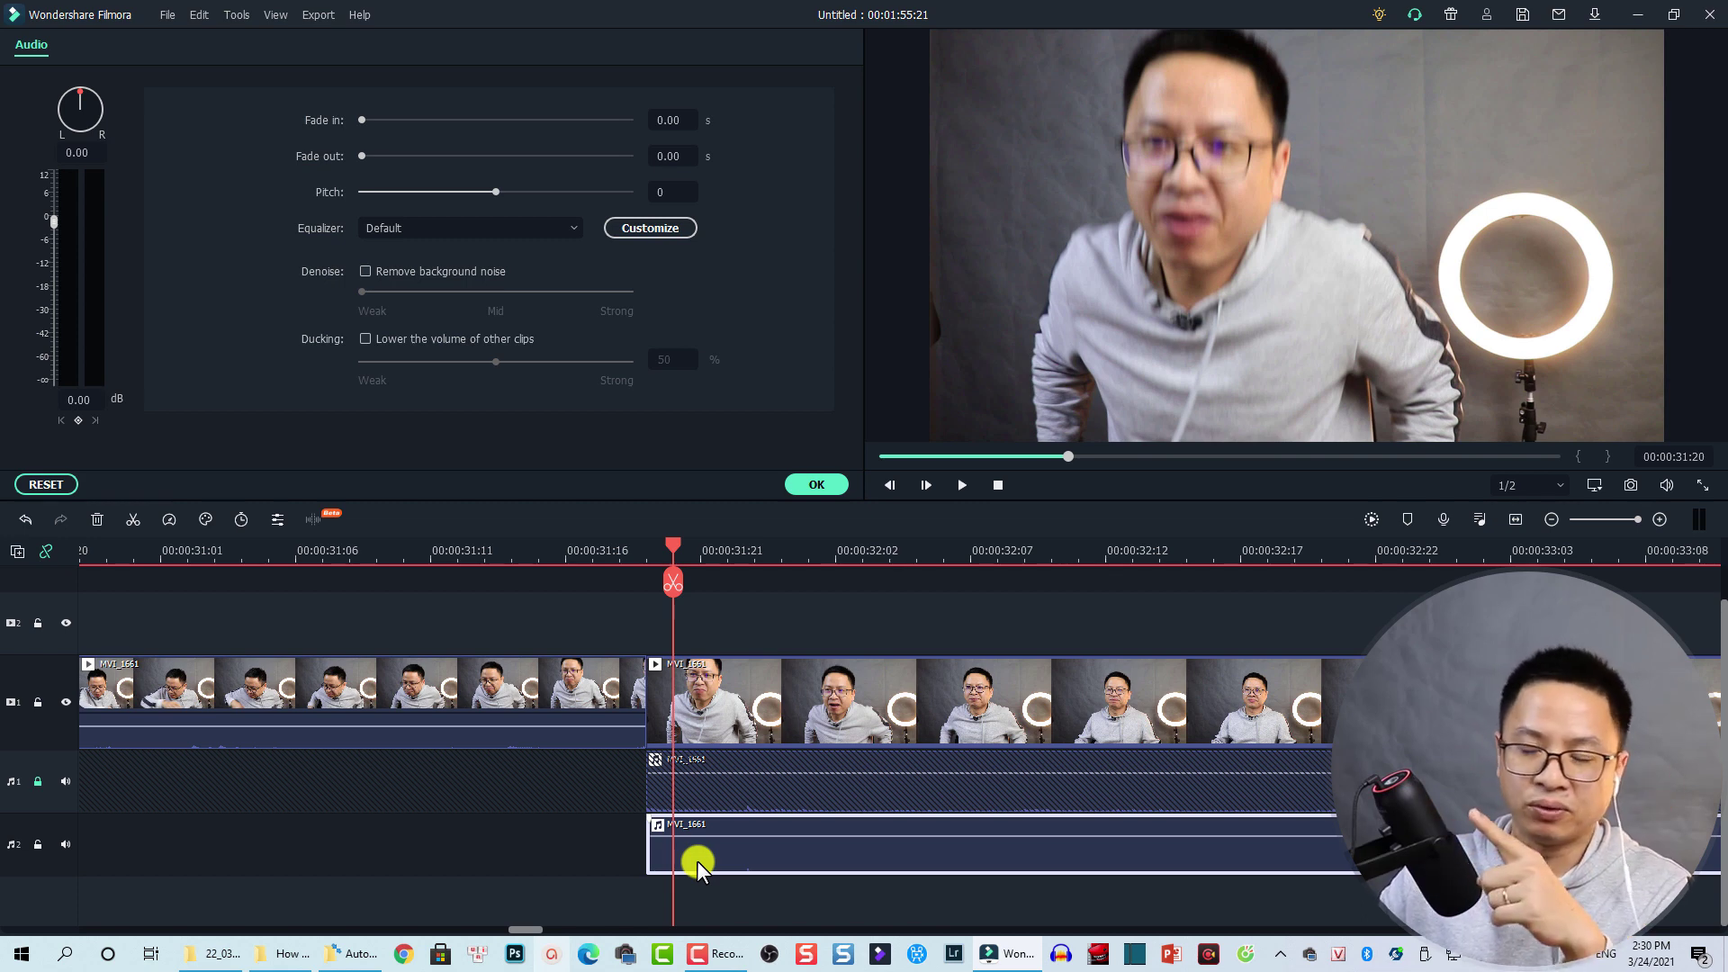
pyautogui.moveTo(696, 860); pyautogui.dragTo(738, 853)
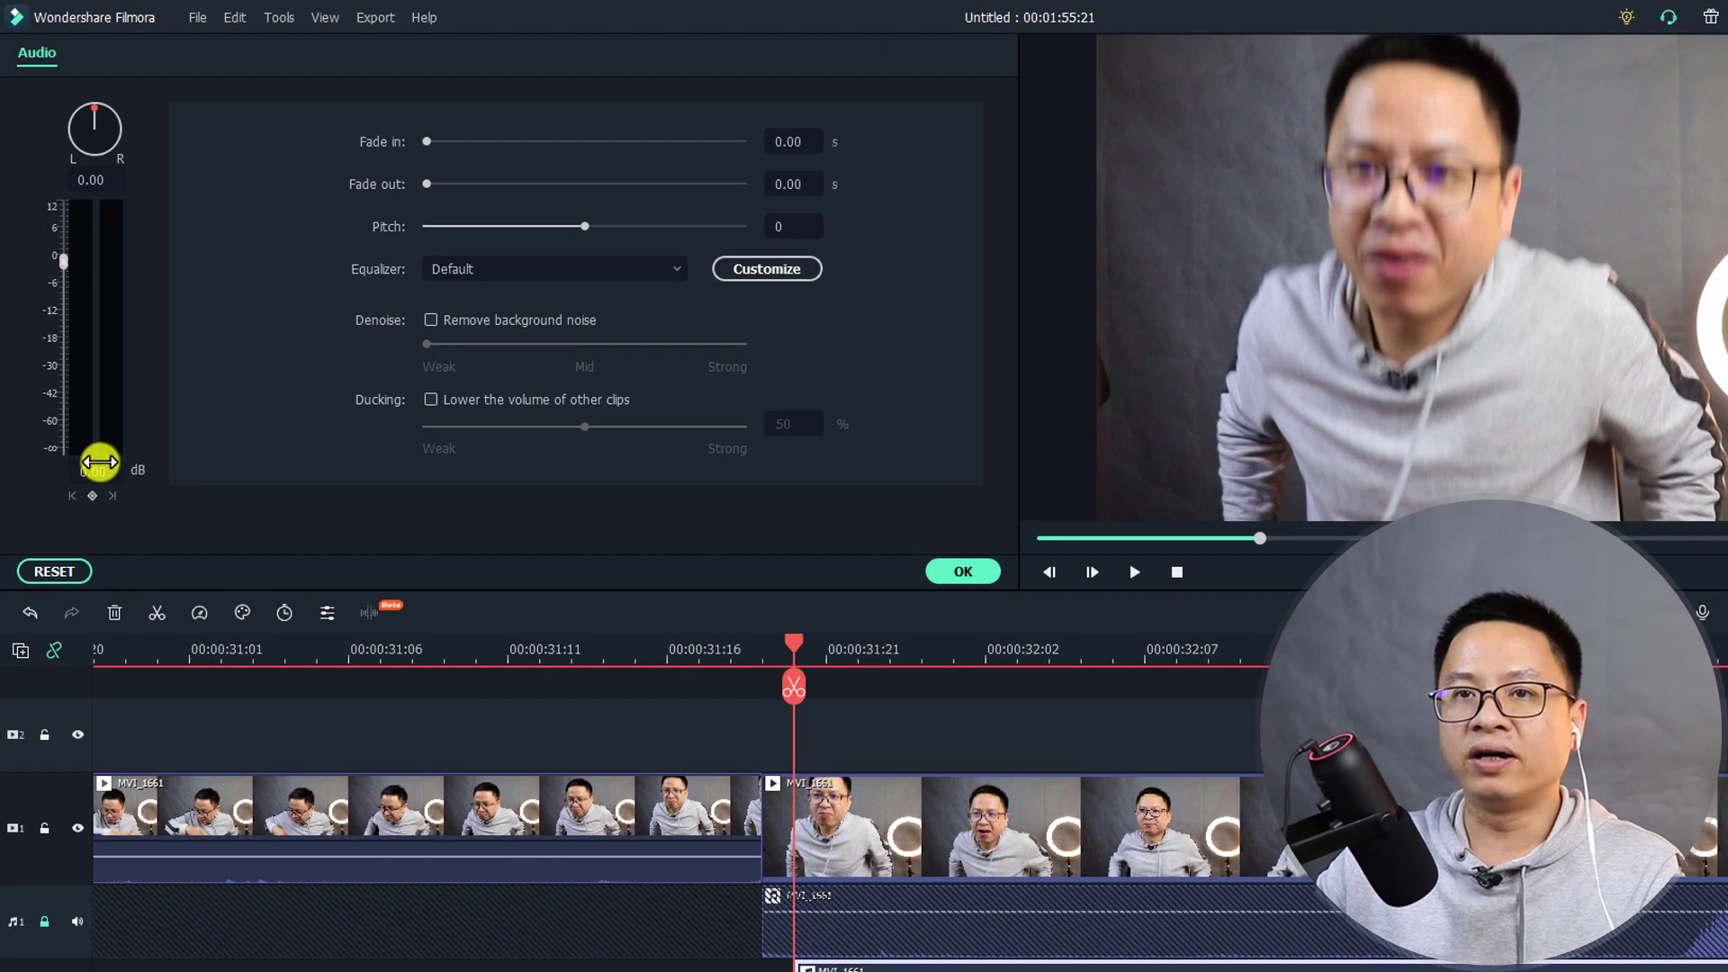
# - Set the volume of the copied audio on track 2 to -3 dB
pyautogui.click(93, 469)
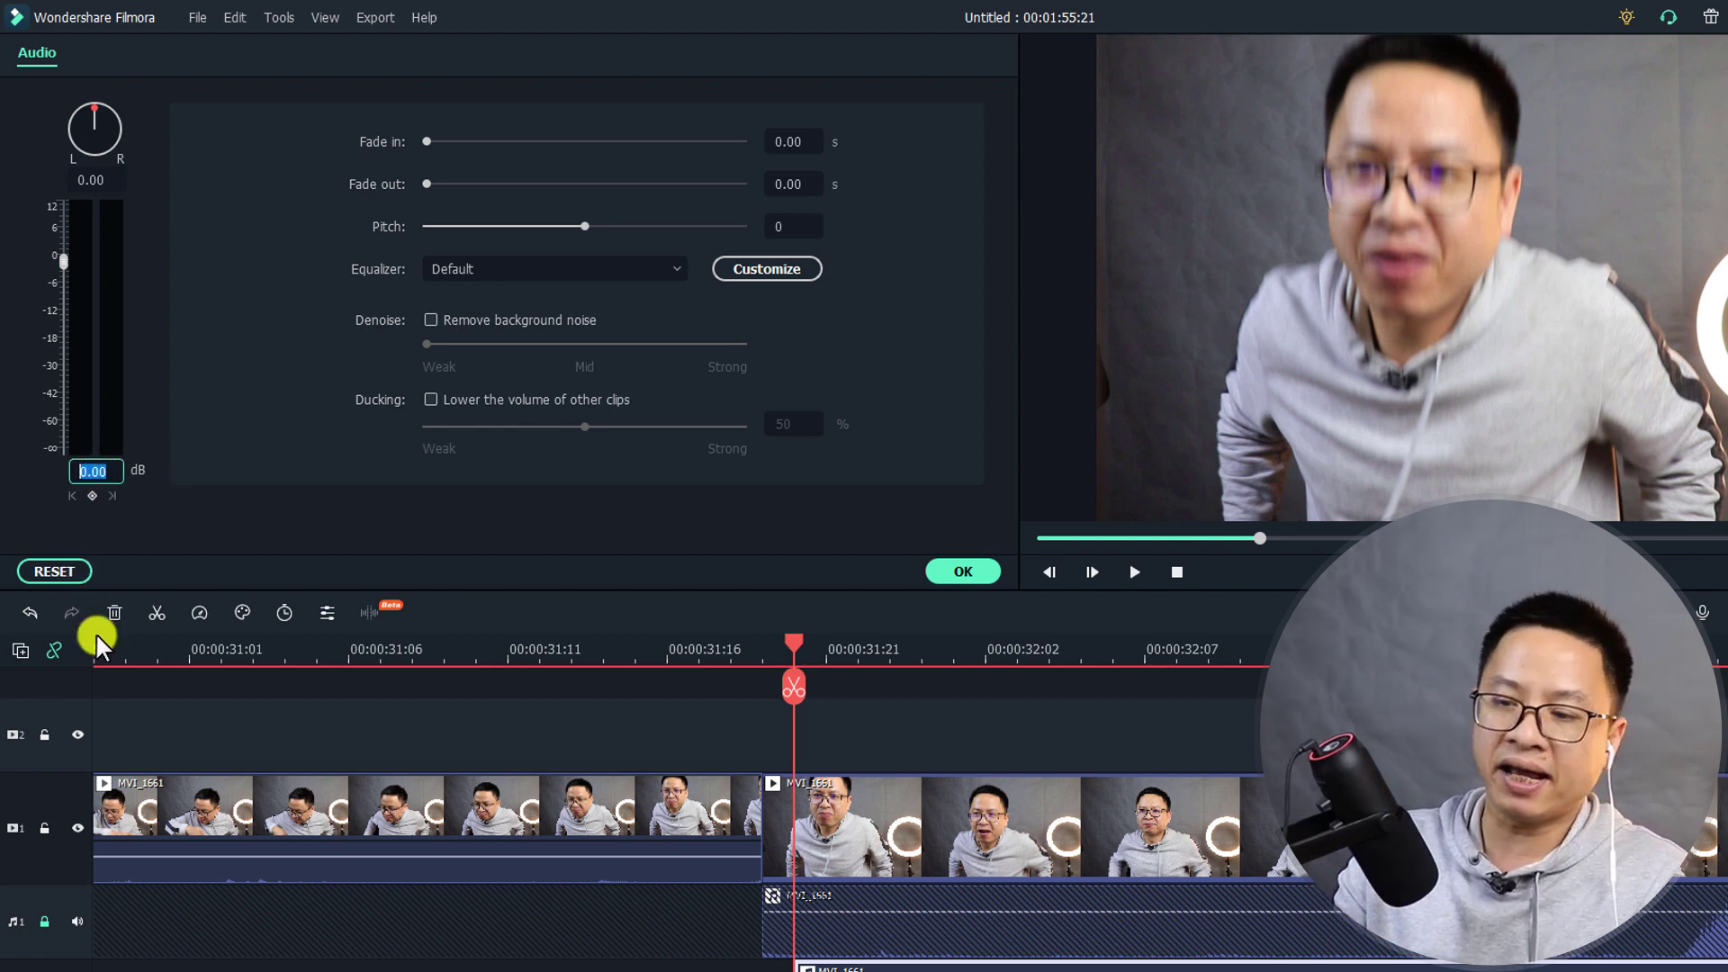
pyautogui.write('-')
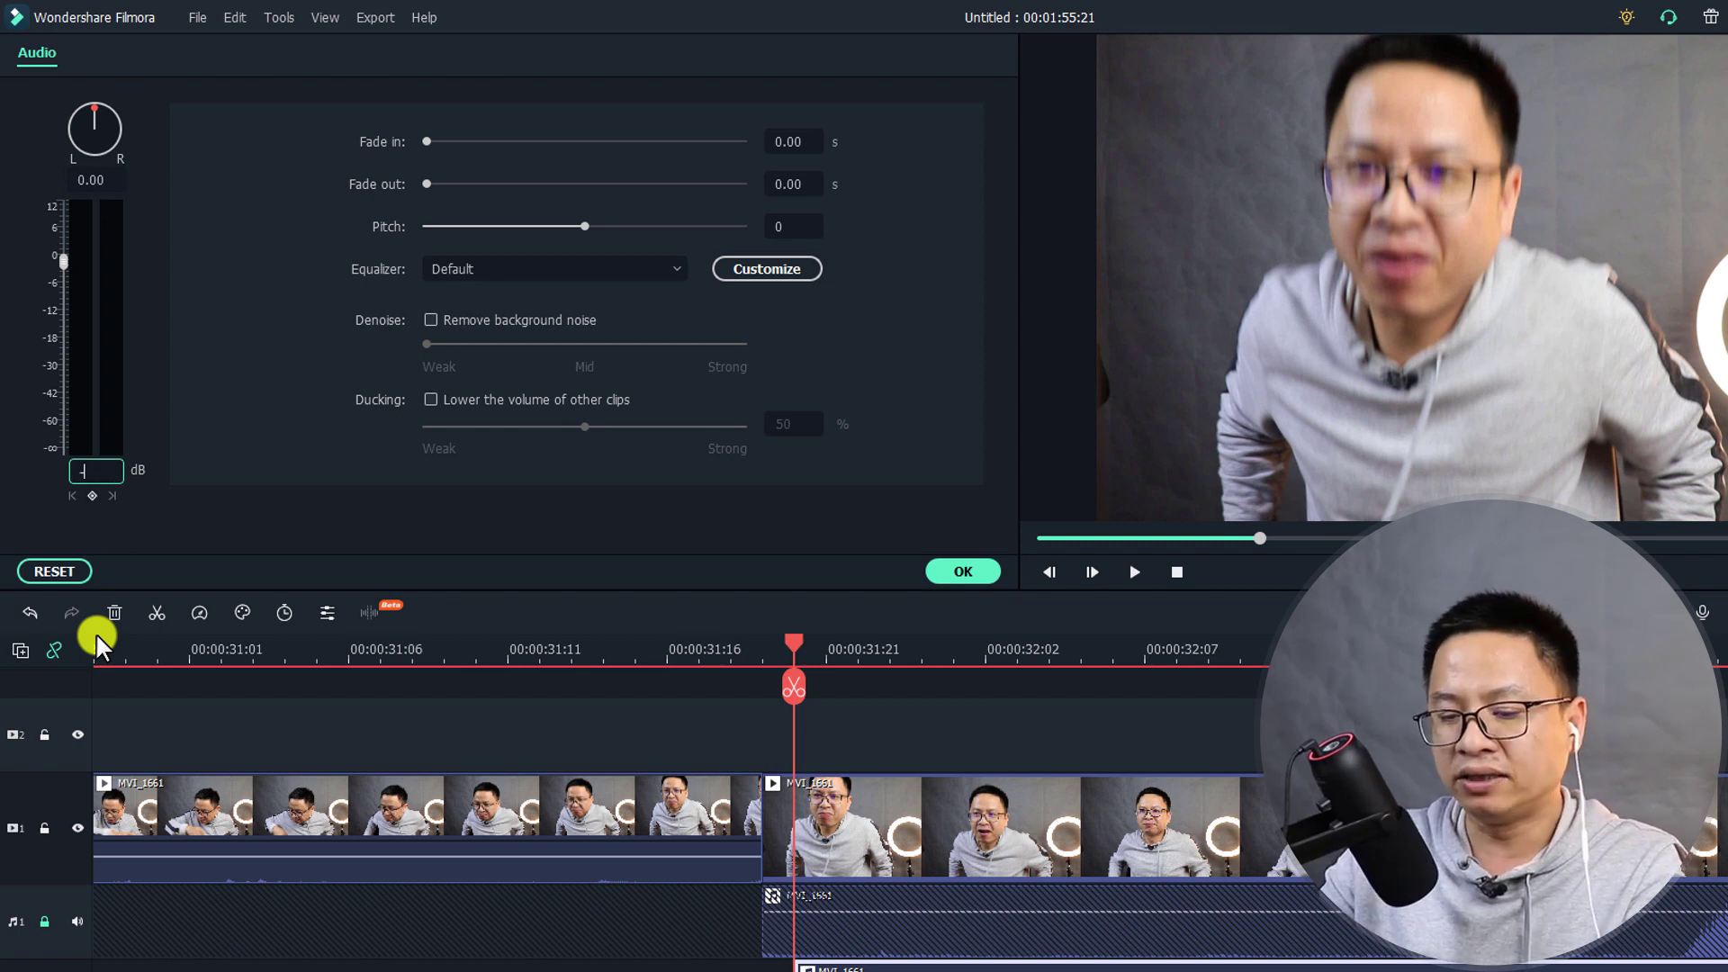
pyautogui.write('3')
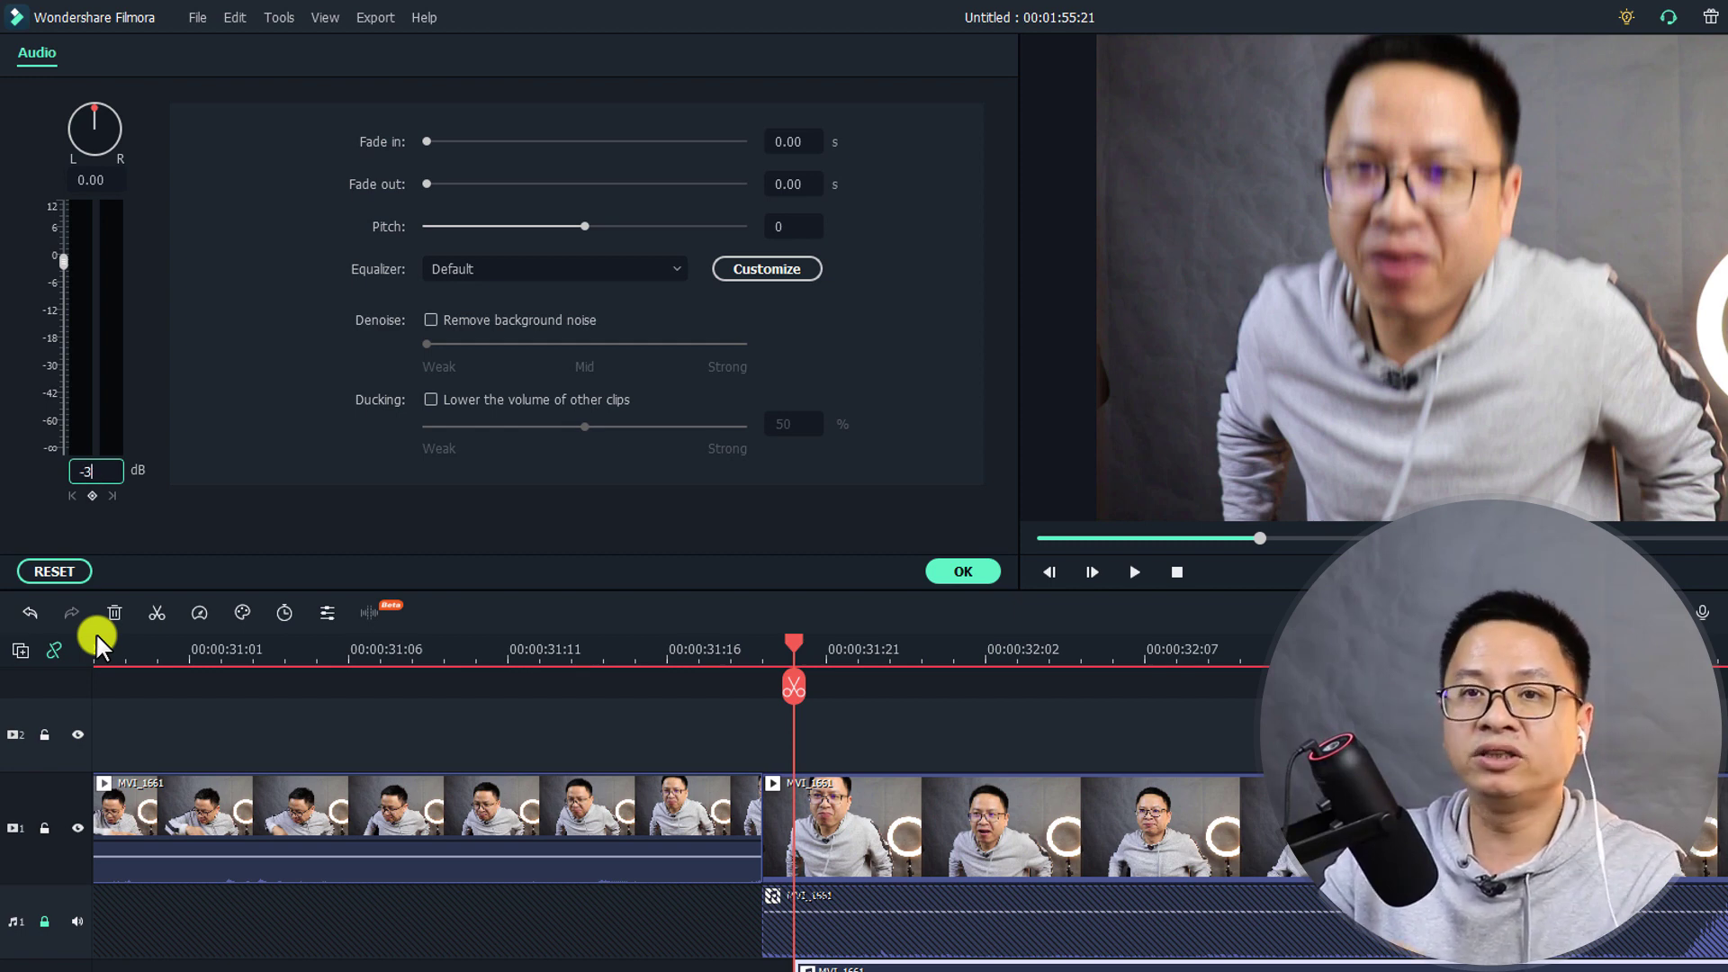
pyautogui.press('Return')
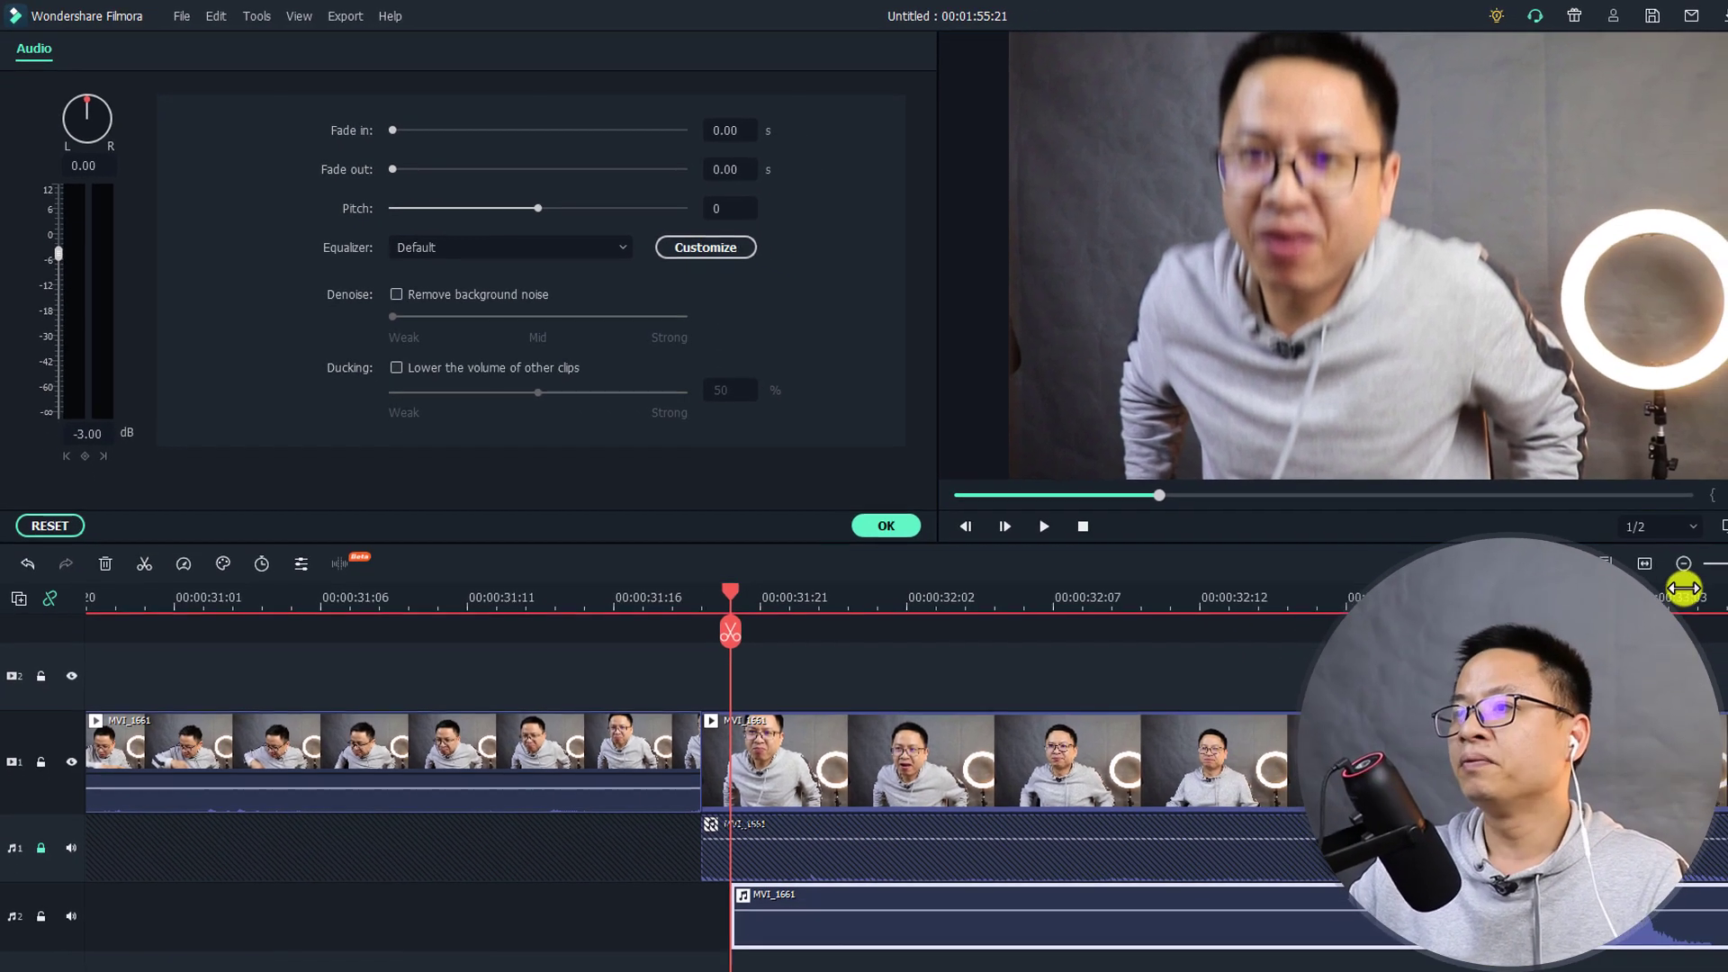
# - Play the middle segment from just before its start to hear the original and copied audio together
pyautogui.click(1727, 616)
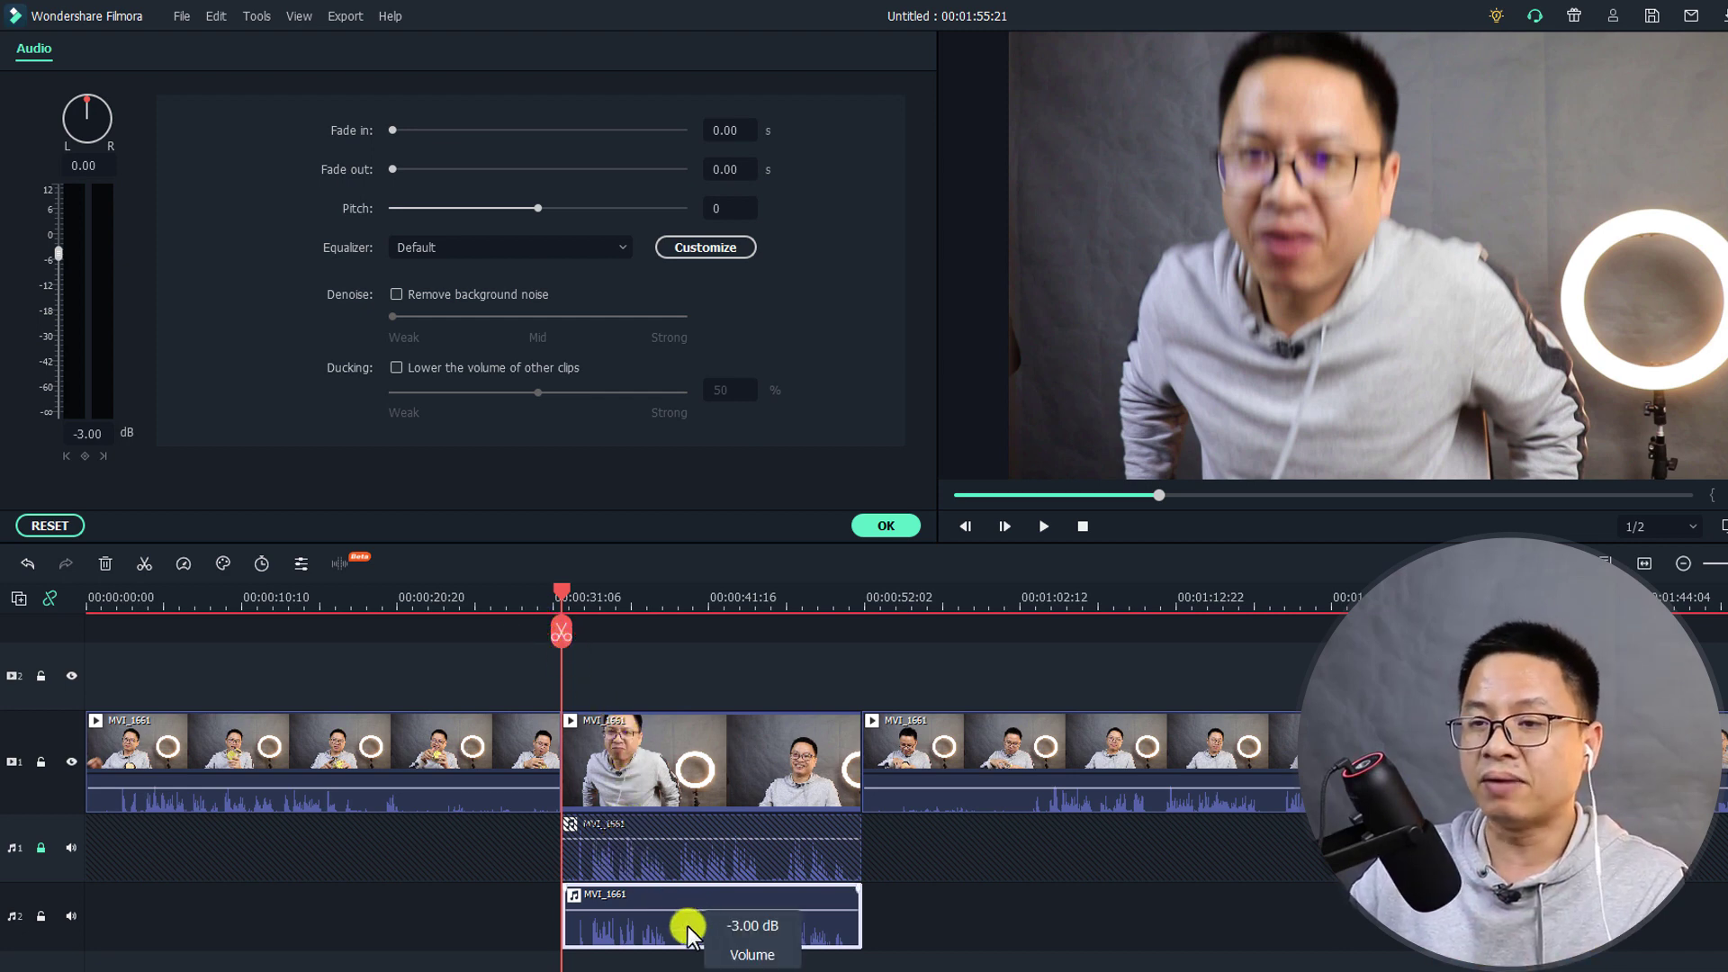
pyautogui.click(537, 602)
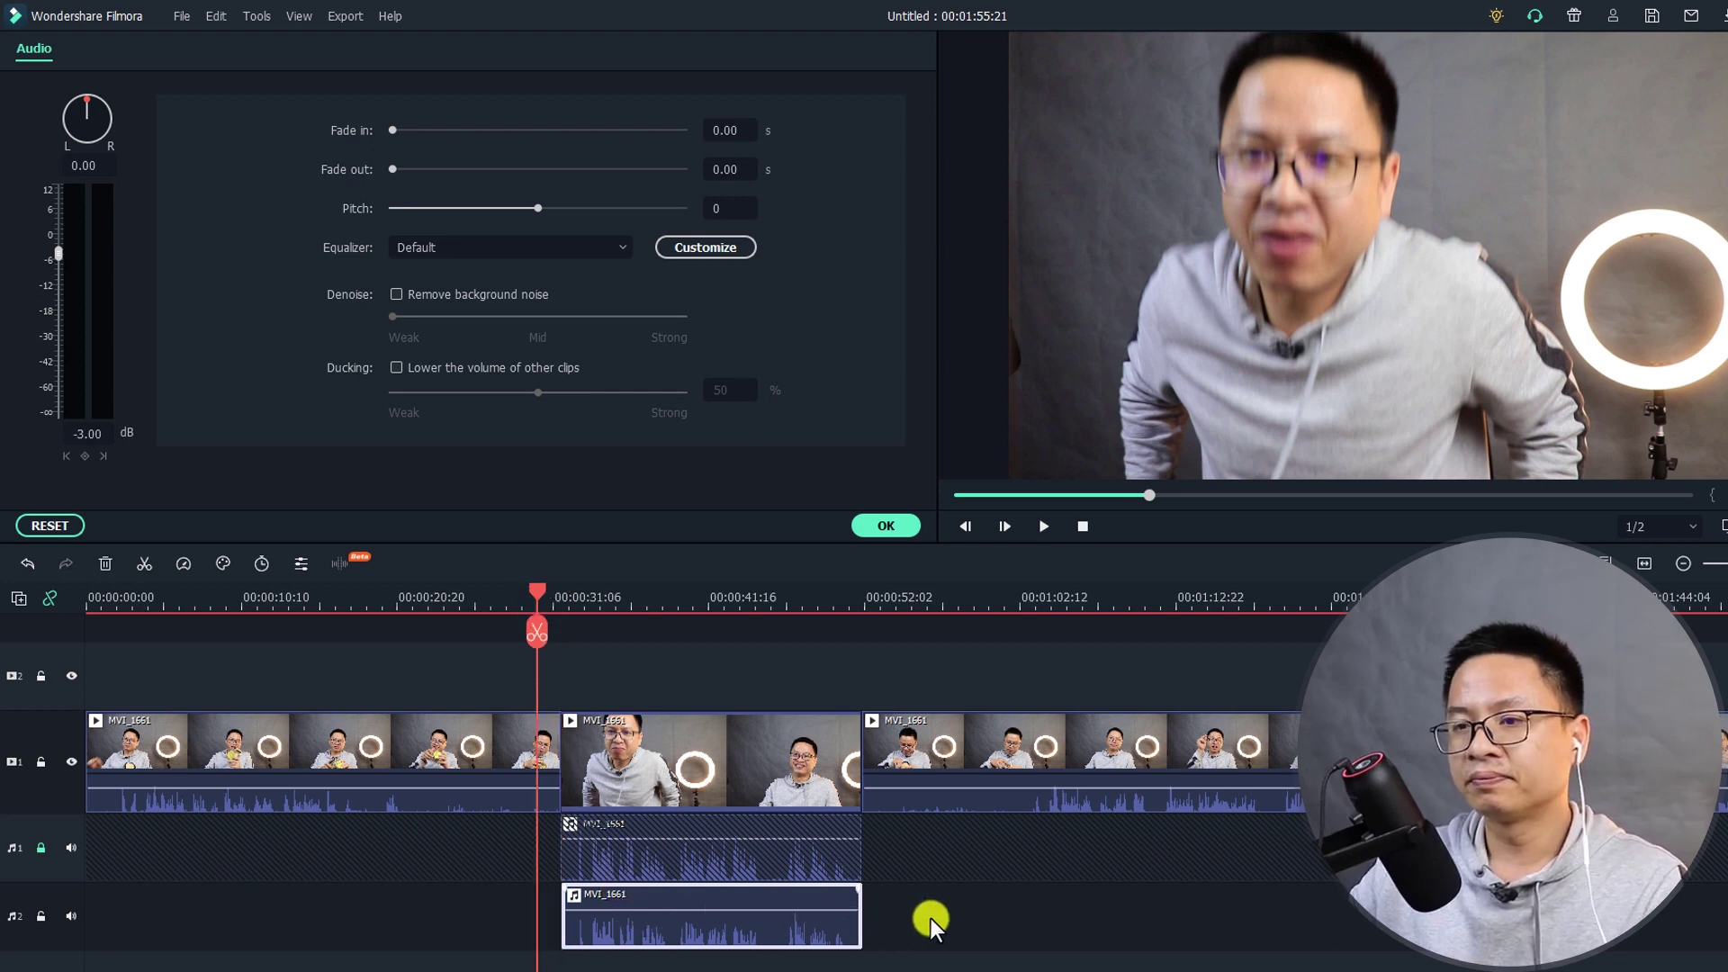
pyautogui.press('space')
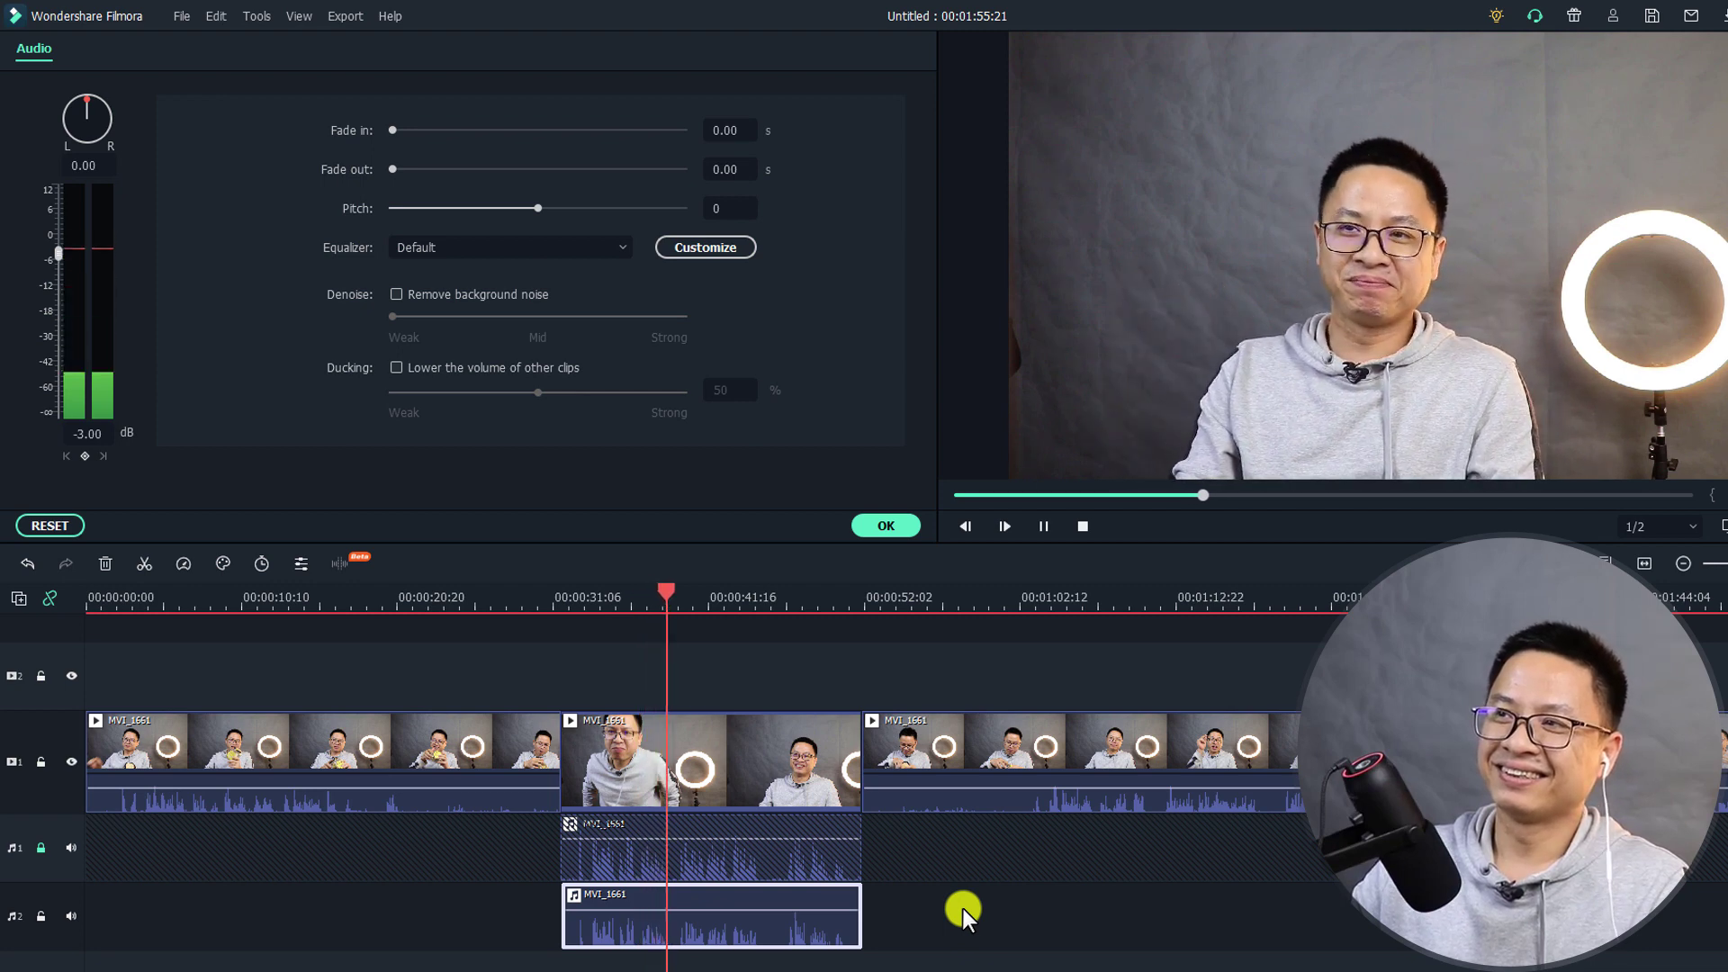
pyautogui.press('space')
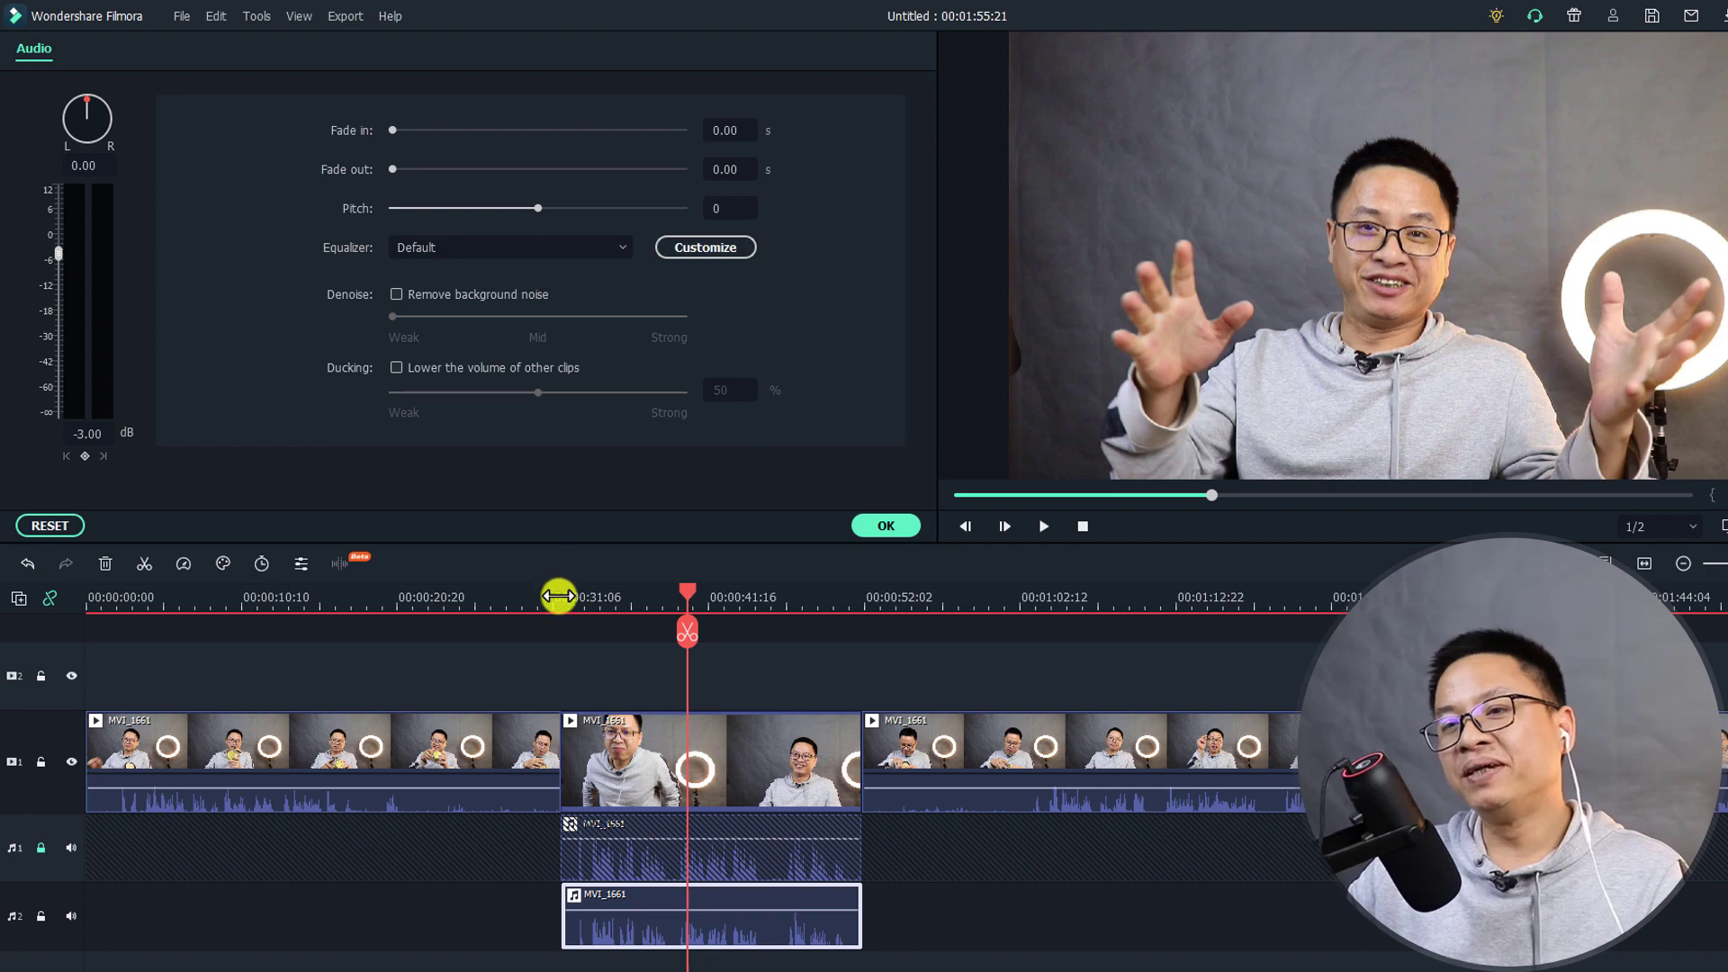
# - Move the copied audio on track 2 to start at 00:00:31:21, two frames after the original
pyautogui.scroll(3, 643, 597)
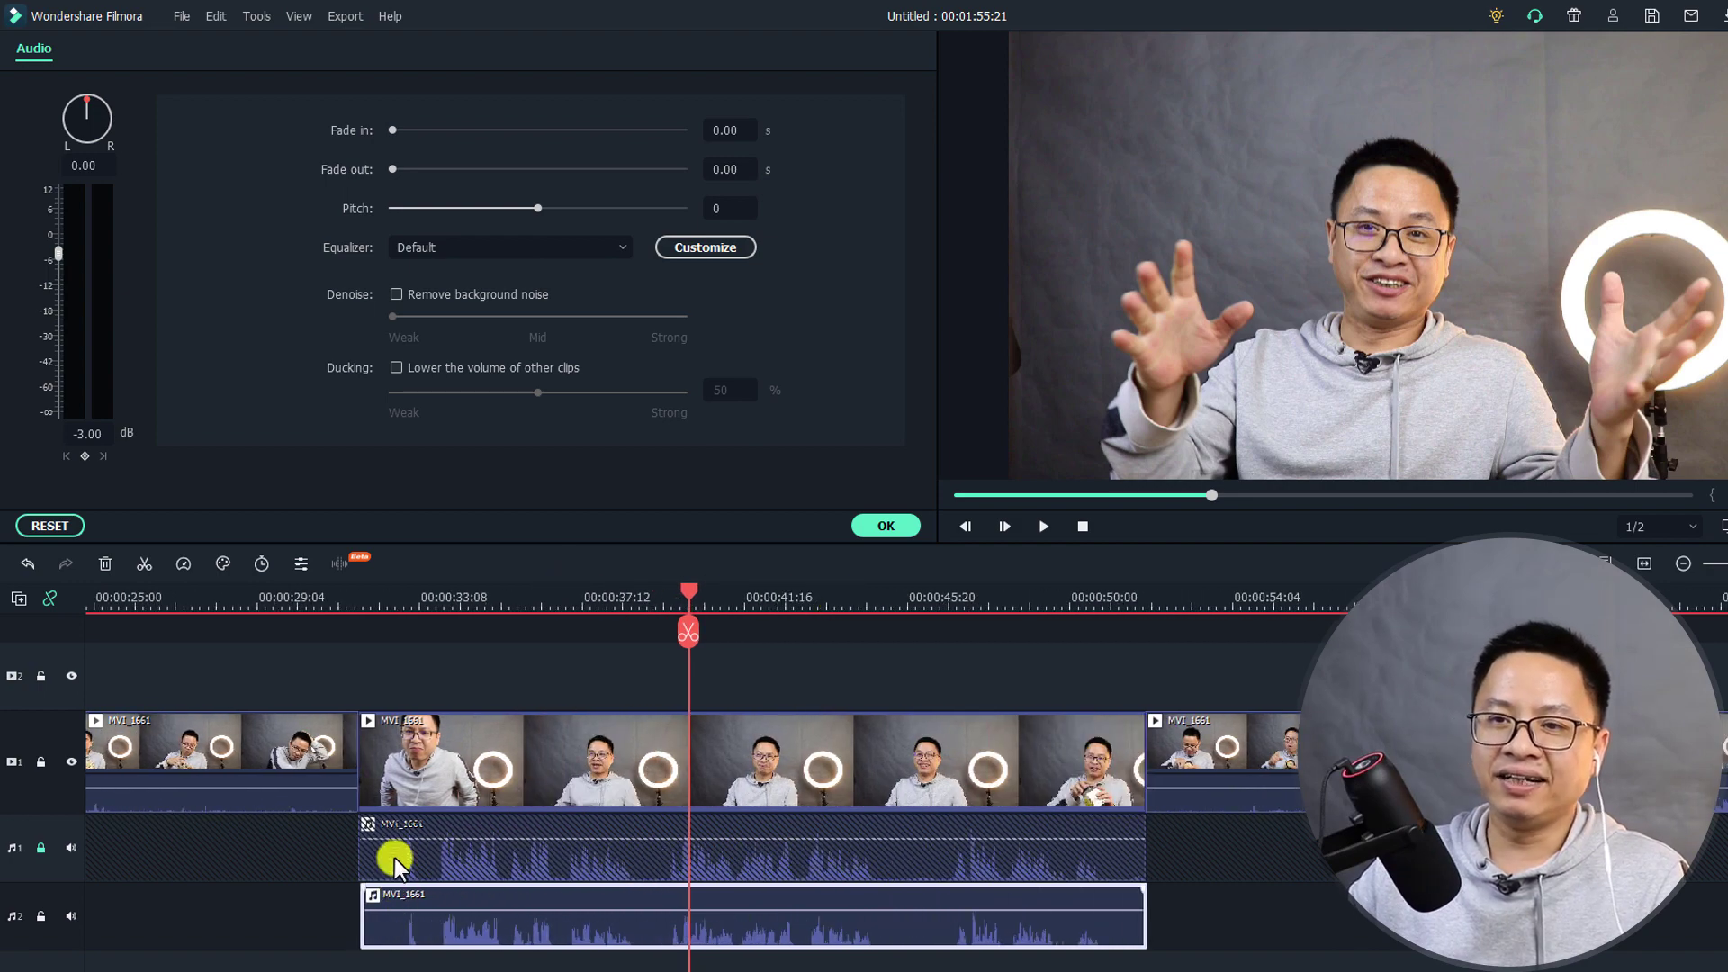
pyautogui.scroll(2, 621, 601)
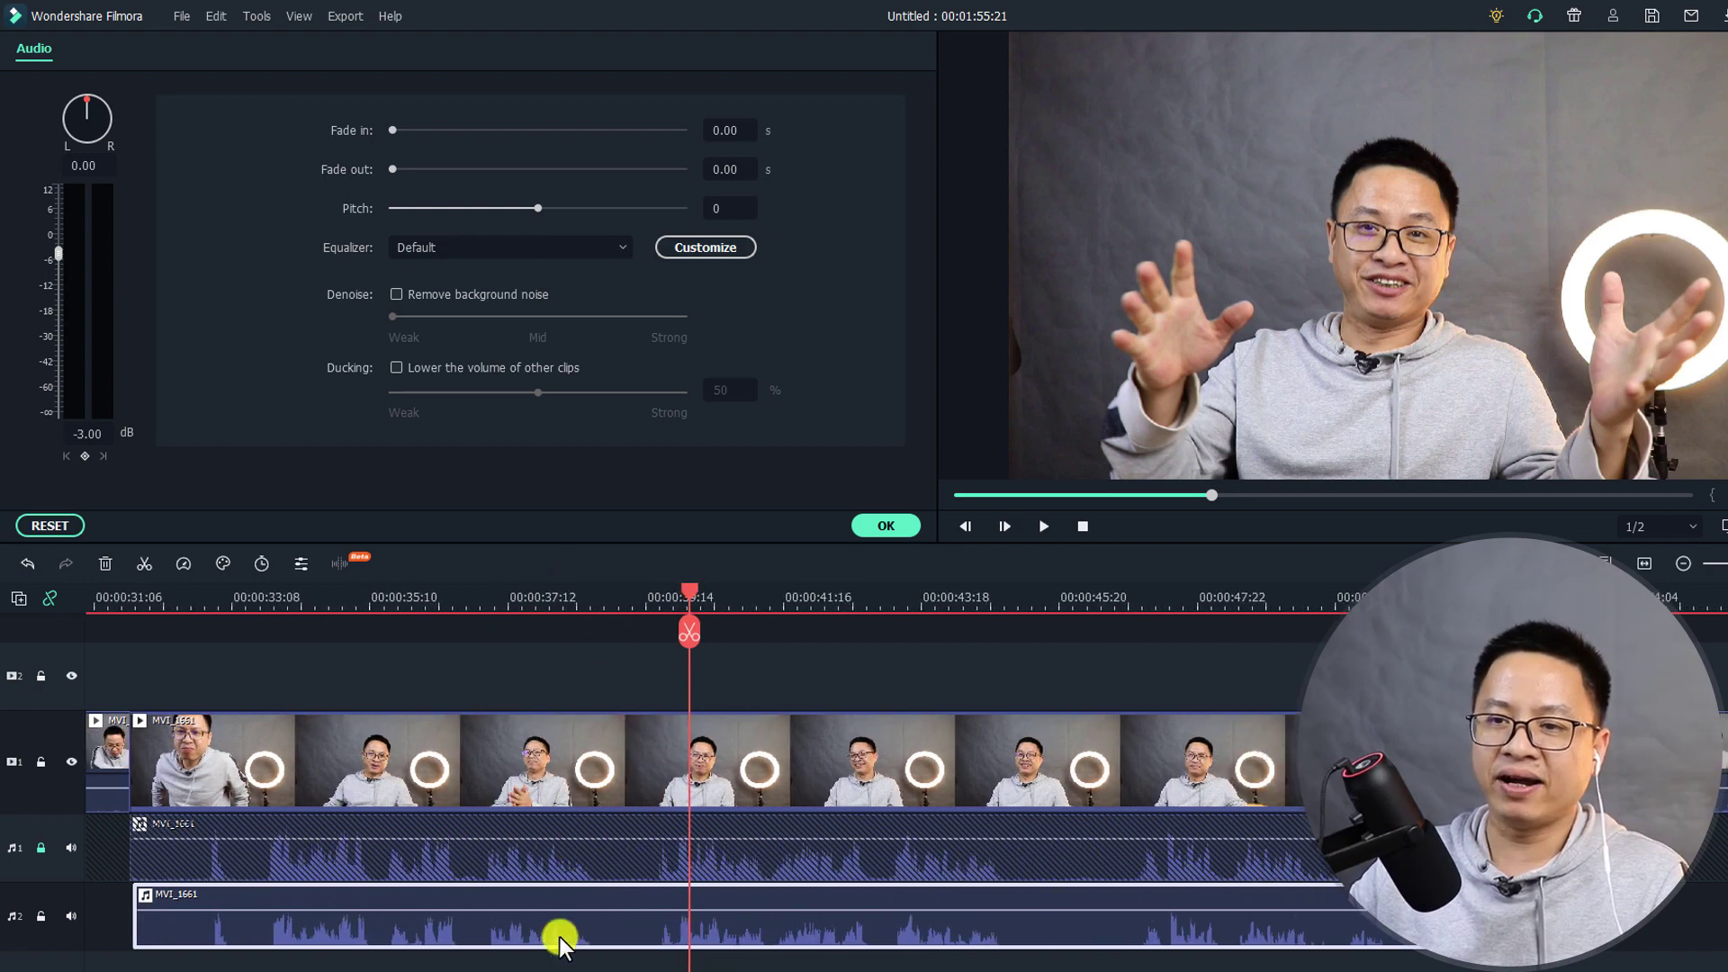
pyautogui.hscroll(-3, 693, 765)
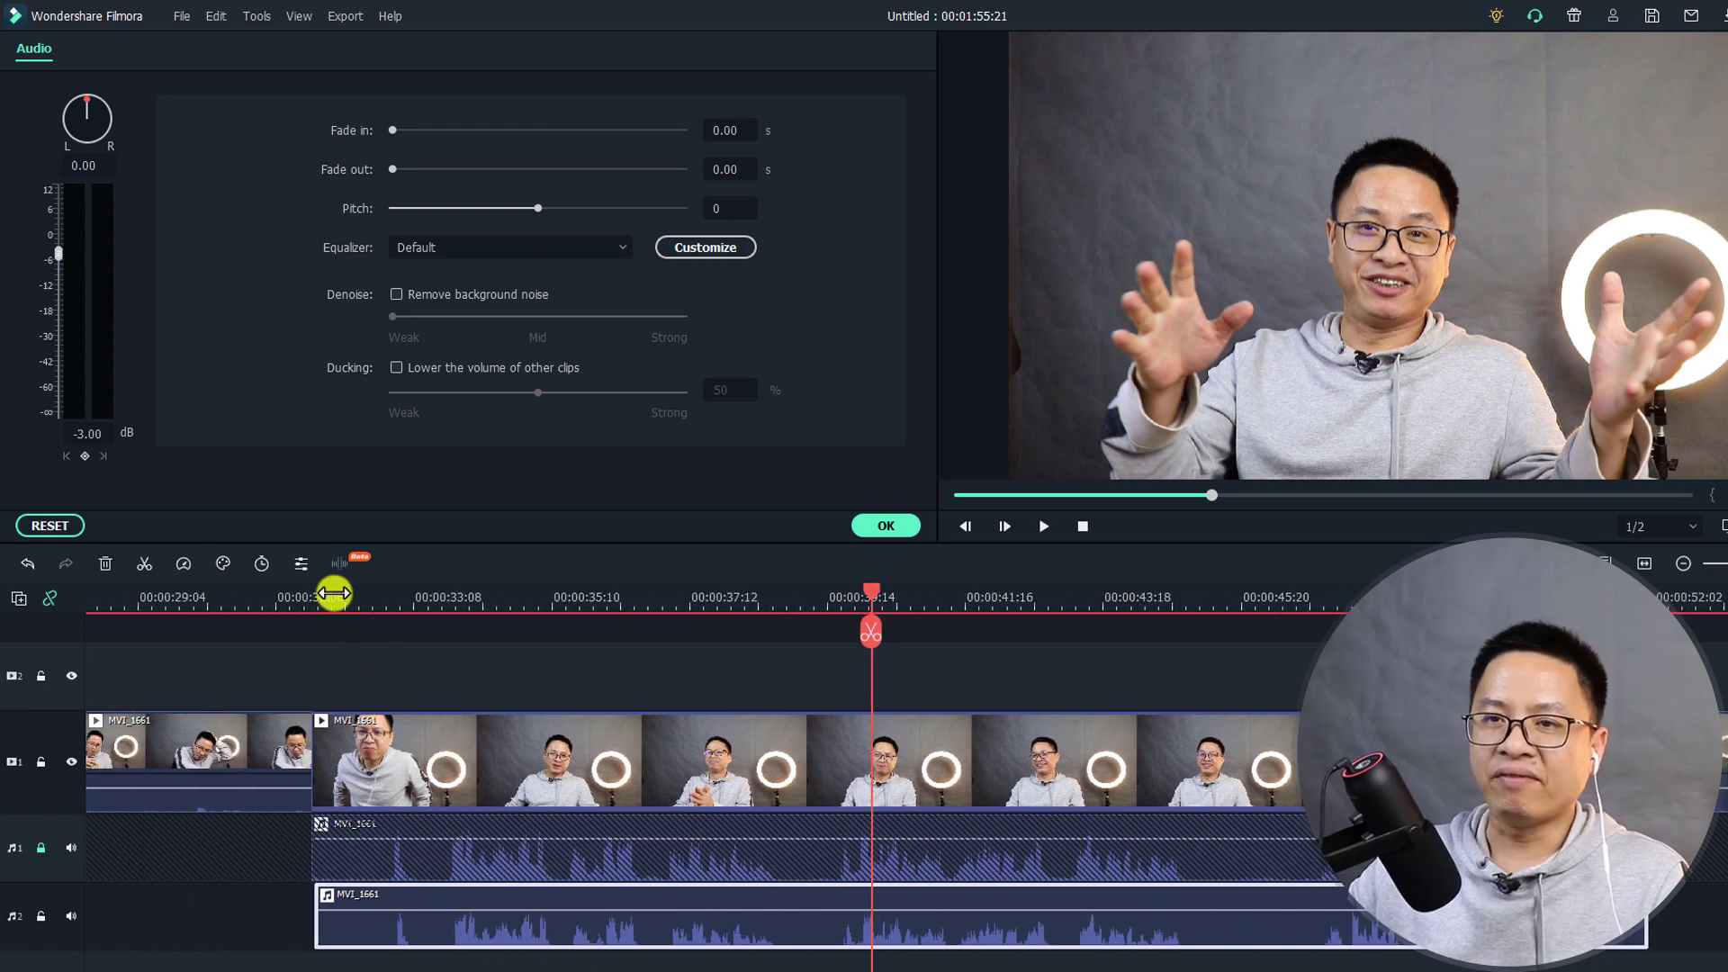
pyautogui.scroll(2, 460, 601)
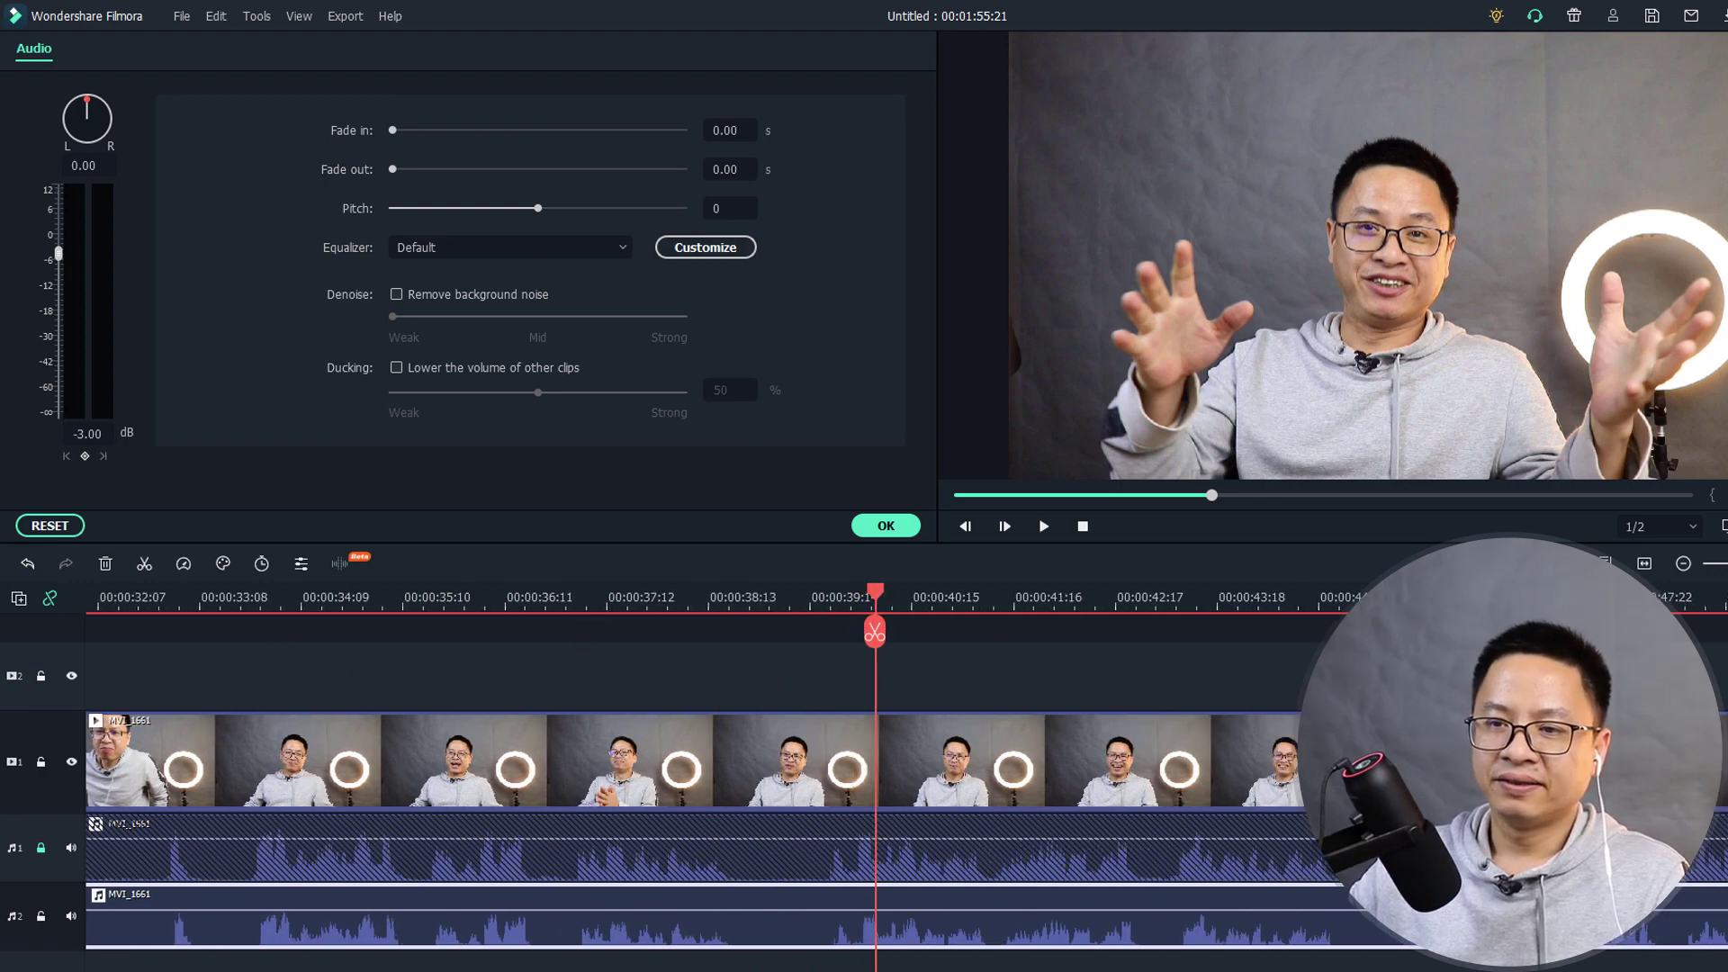
pyautogui.hscroll(-5, 491, 713)
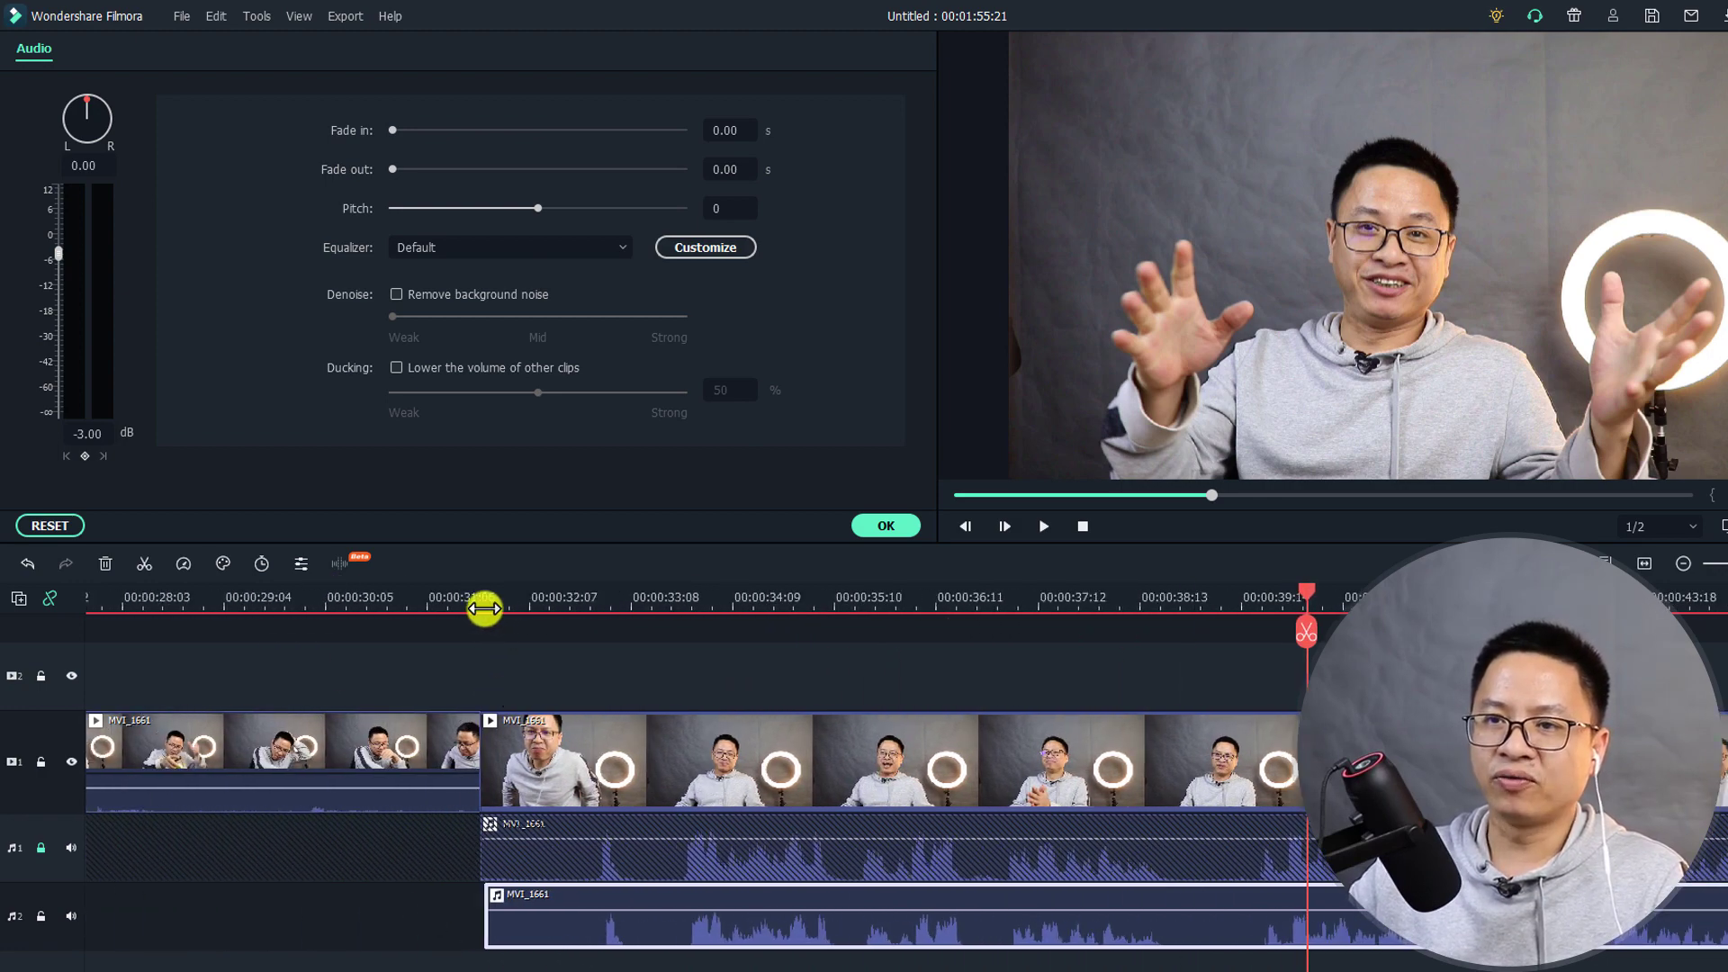
pyautogui.click(484, 609)
pyautogui.scroll(3, 725, 597)
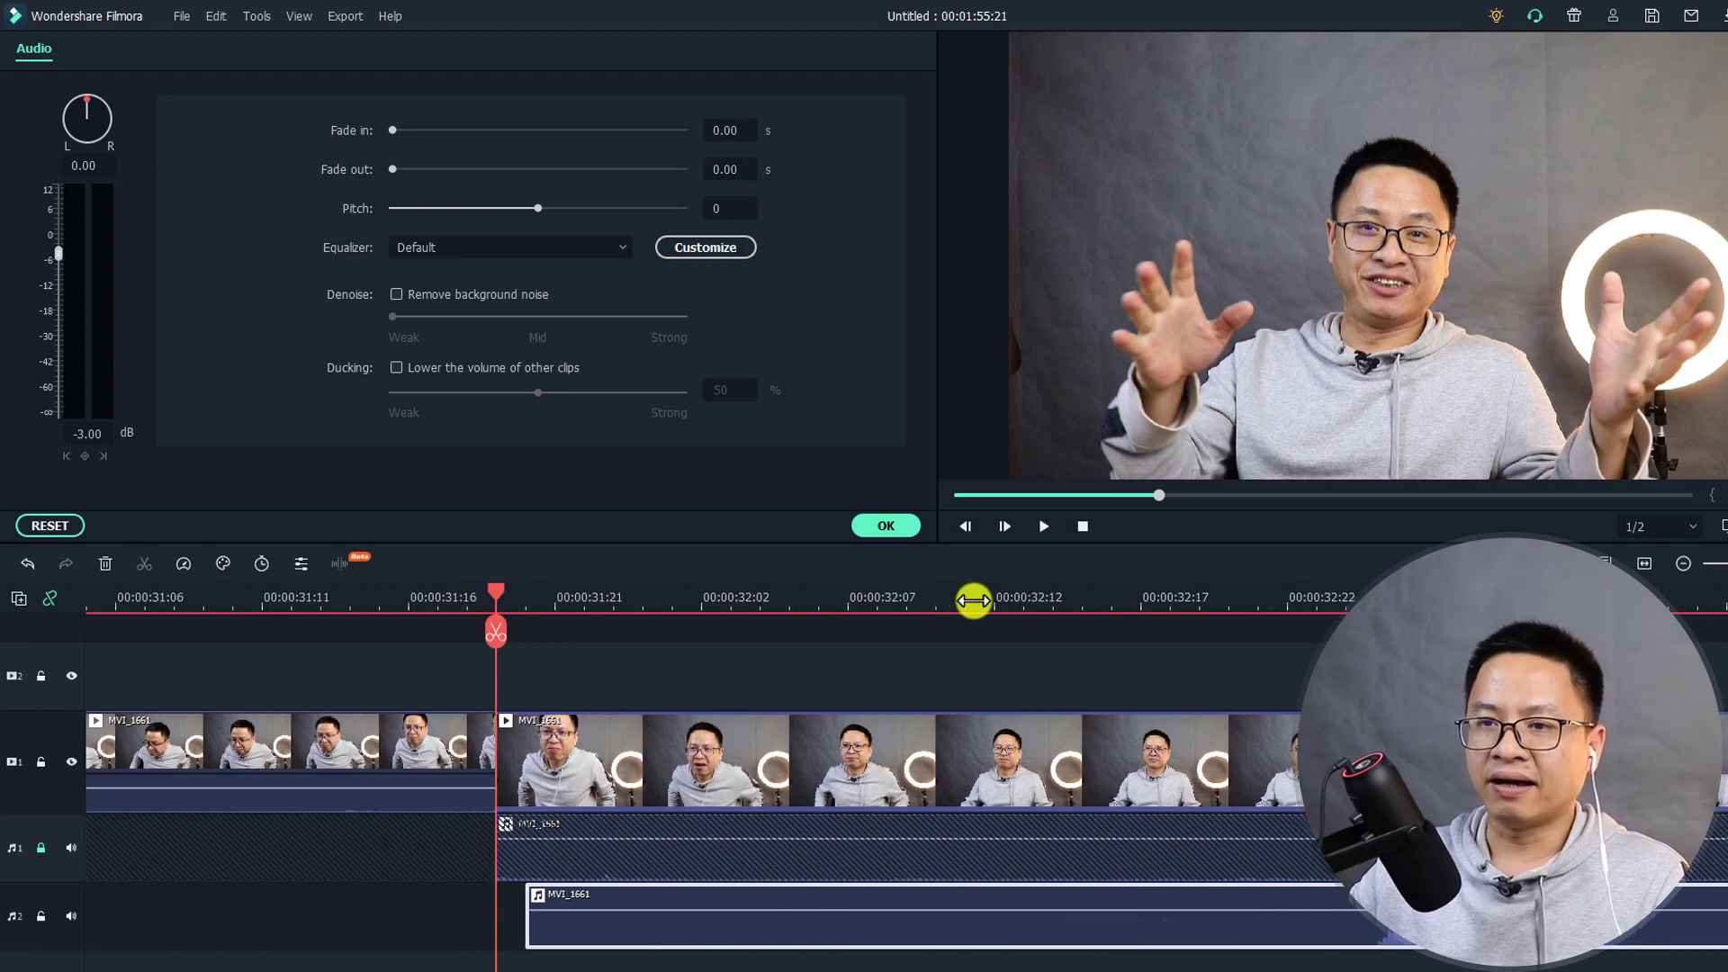
pyautogui.click(555, 598)
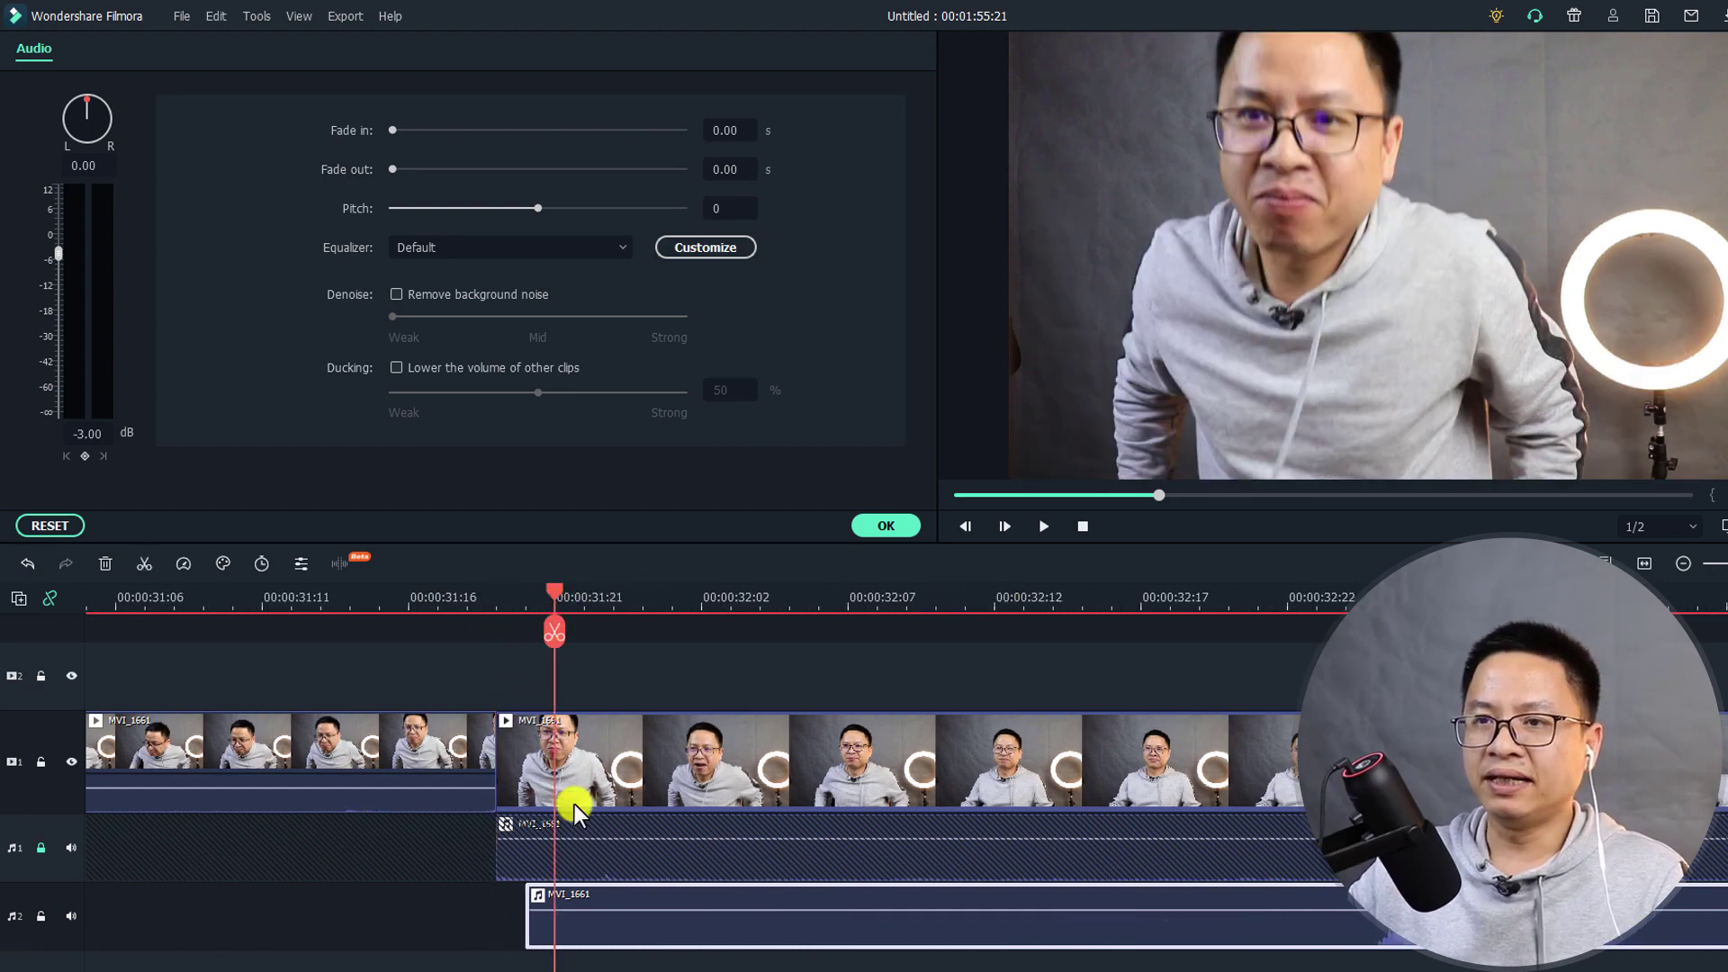
pyautogui.moveTo(591, 931); pyautogui.dragTo(636, 914)
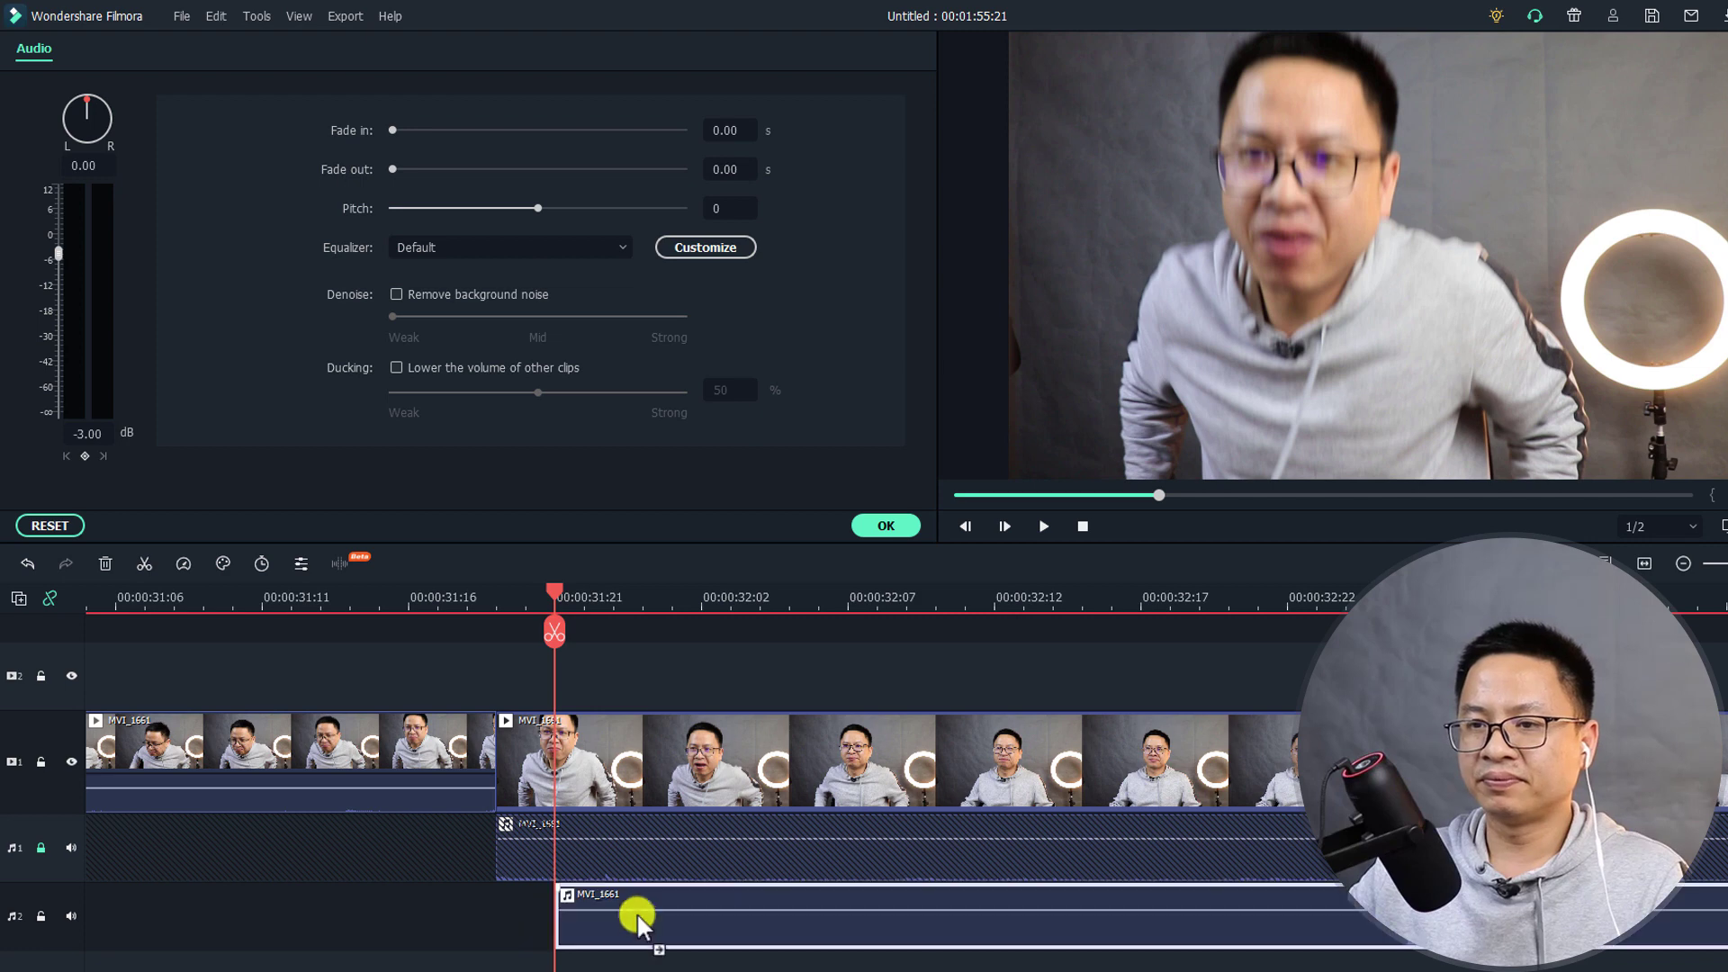
# - Play from about 00:00:31:17 to hear the voice with the two-frame audio offset
pyautogui.click(439, 597)
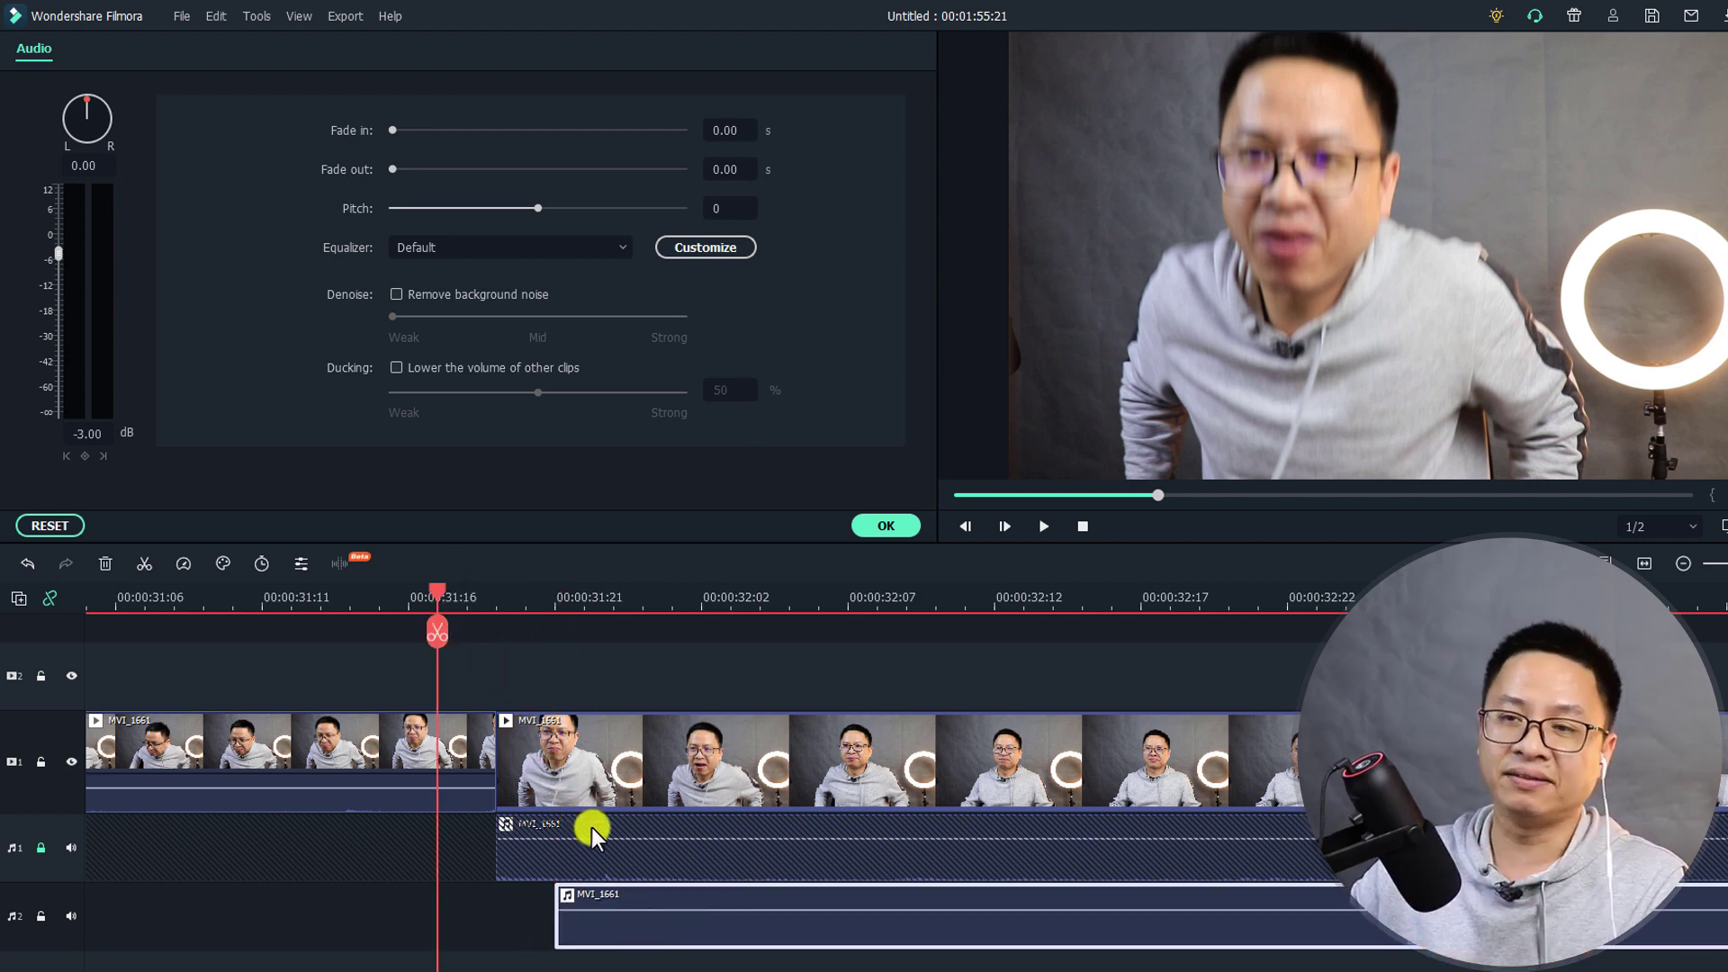
pyautogui.press('space')
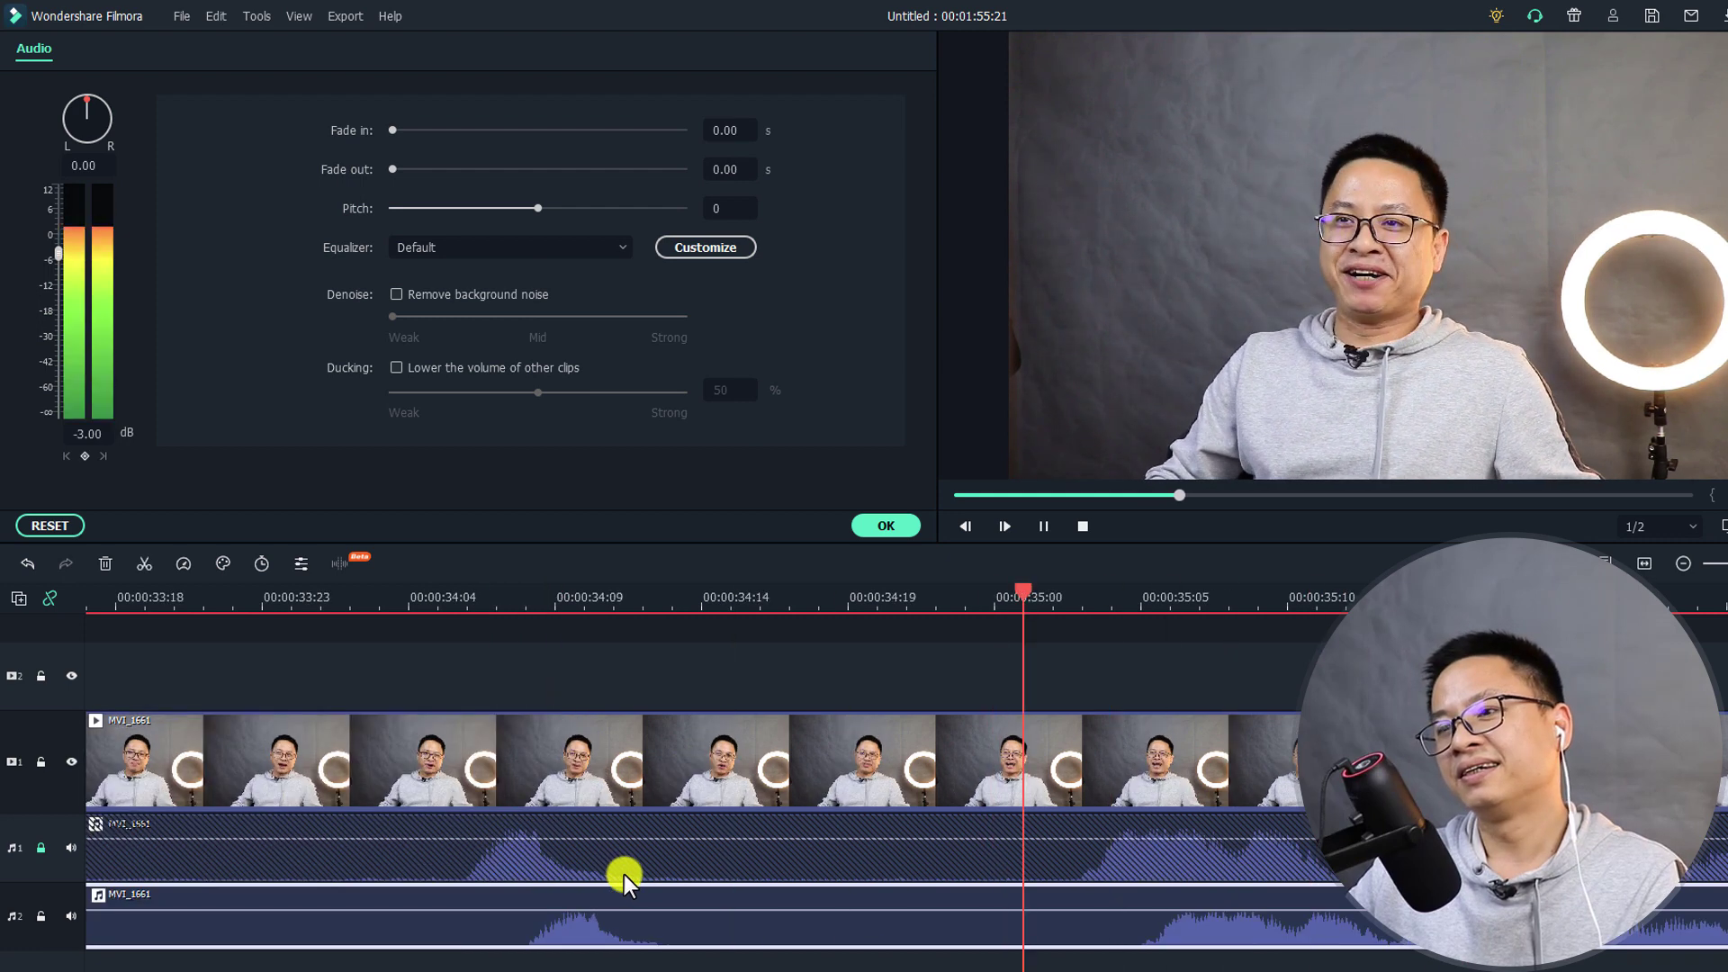
pyautogui.press('space')
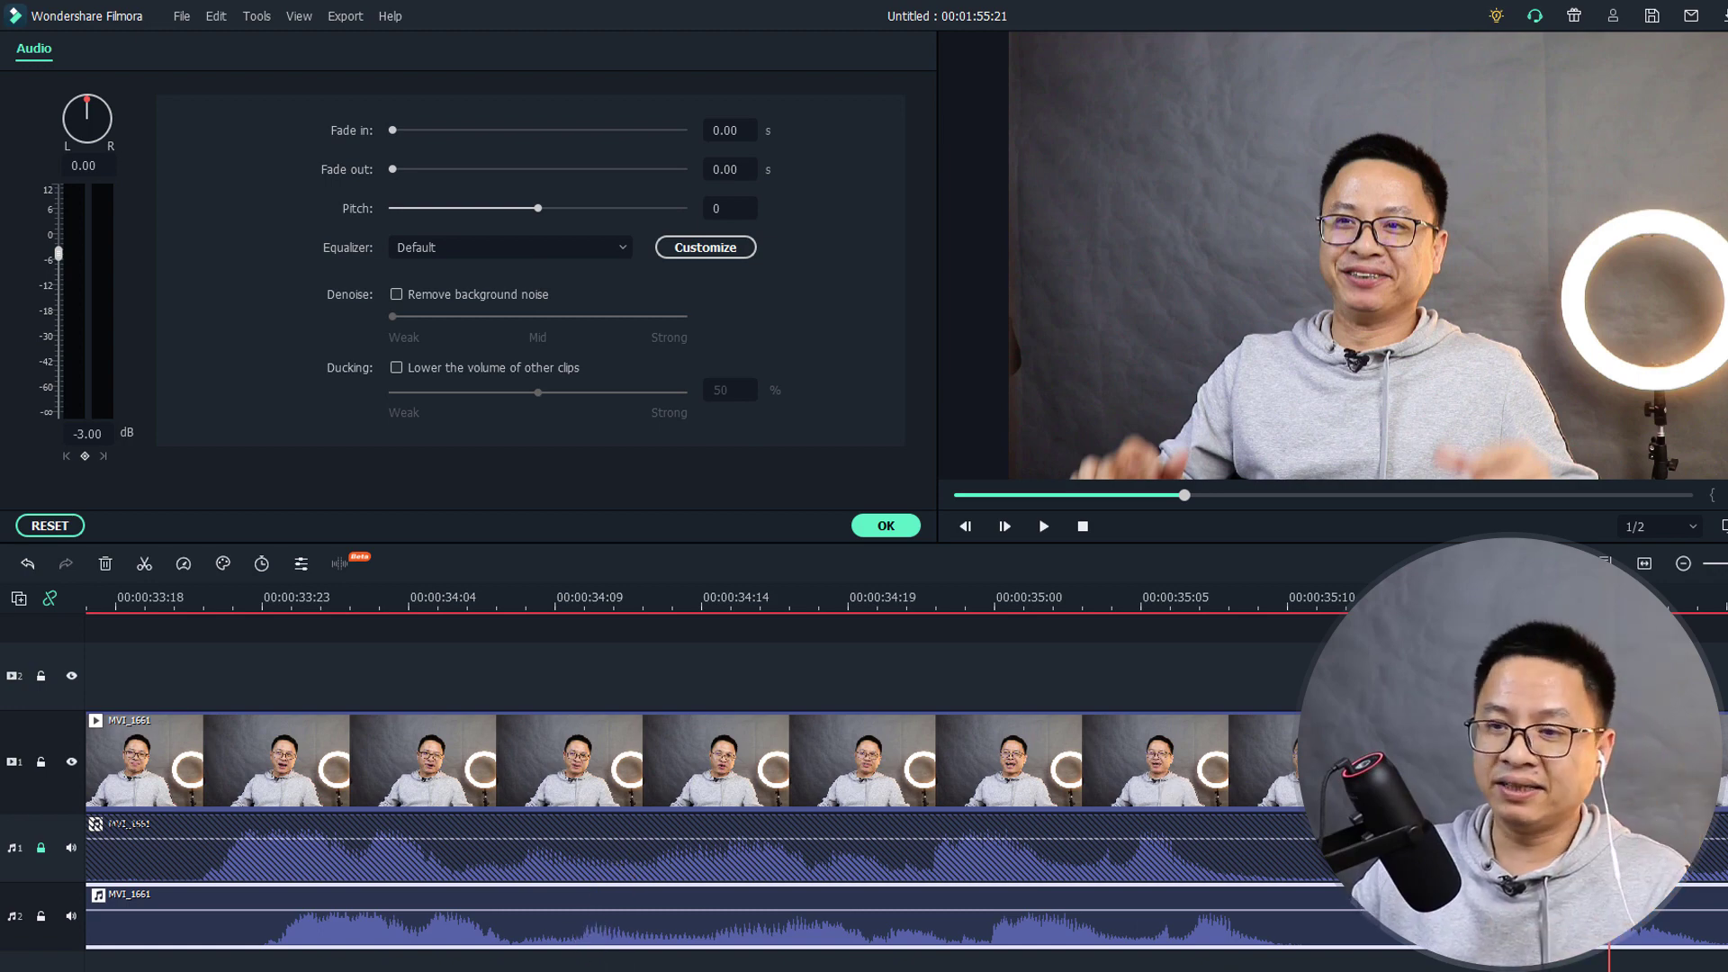
# - Lock audio track 2 and paste another copy of the -3 dB audio onto audio track 3, starting at 00:00:31:23
pyautogui.hscroll(-5, 693, 765)
pyautogui.hscroll(3, 621, 943)
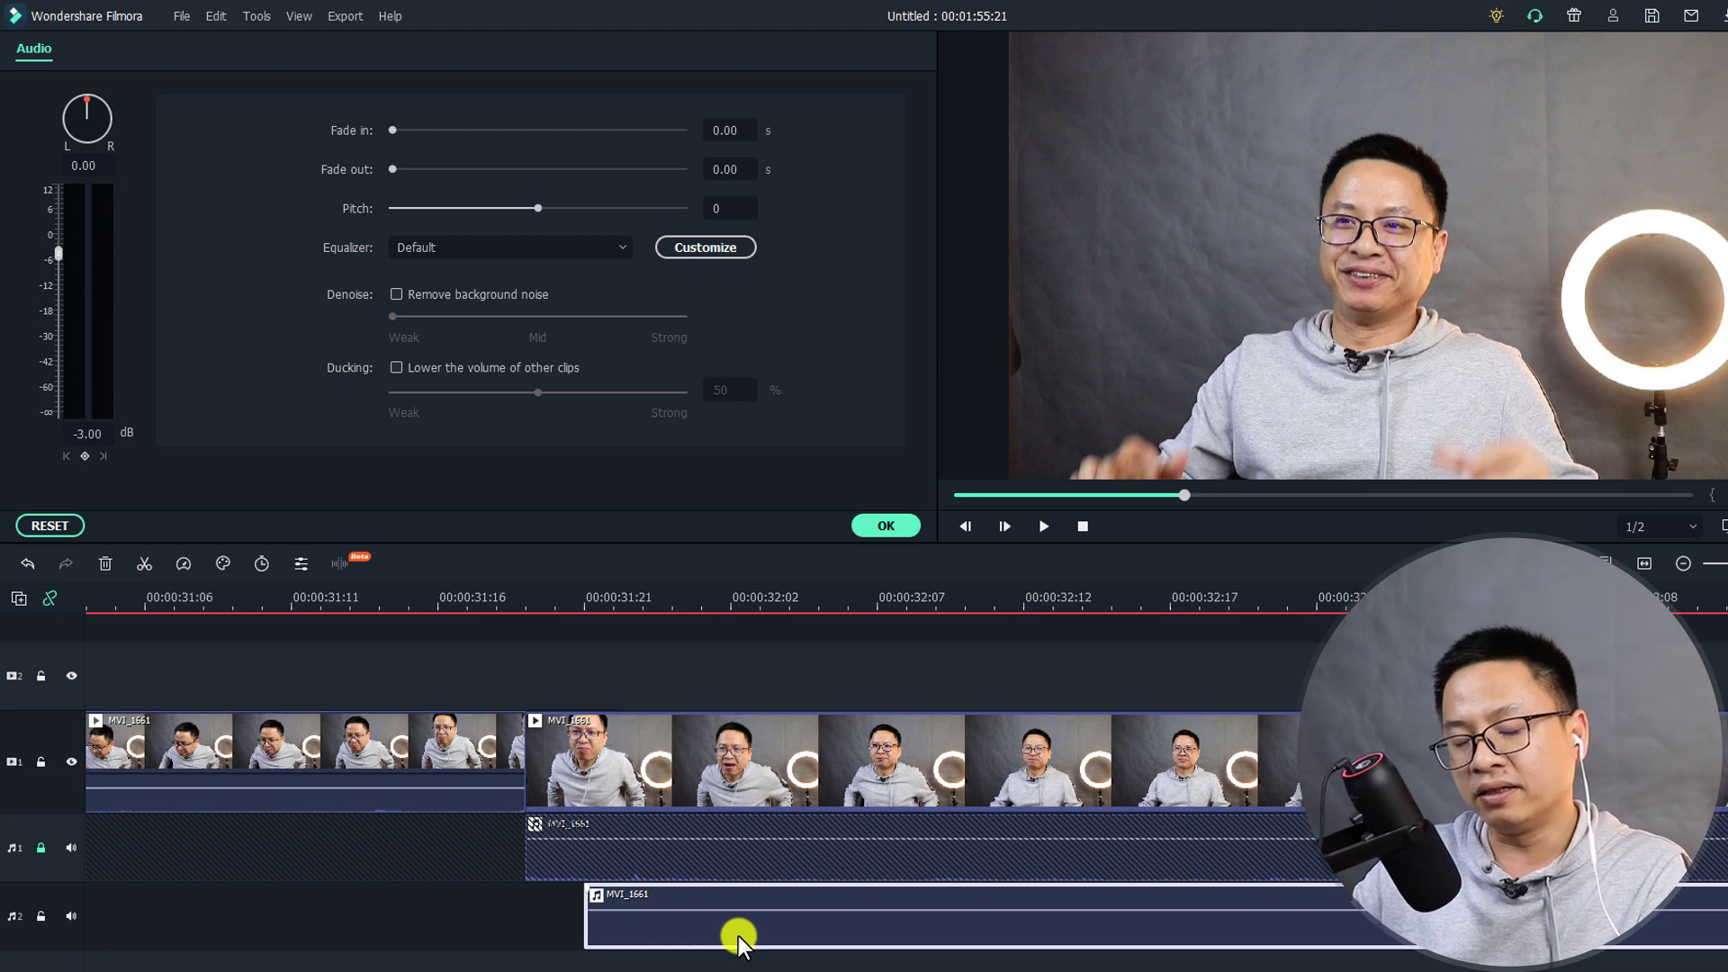
pyautogui.click(615, 601)
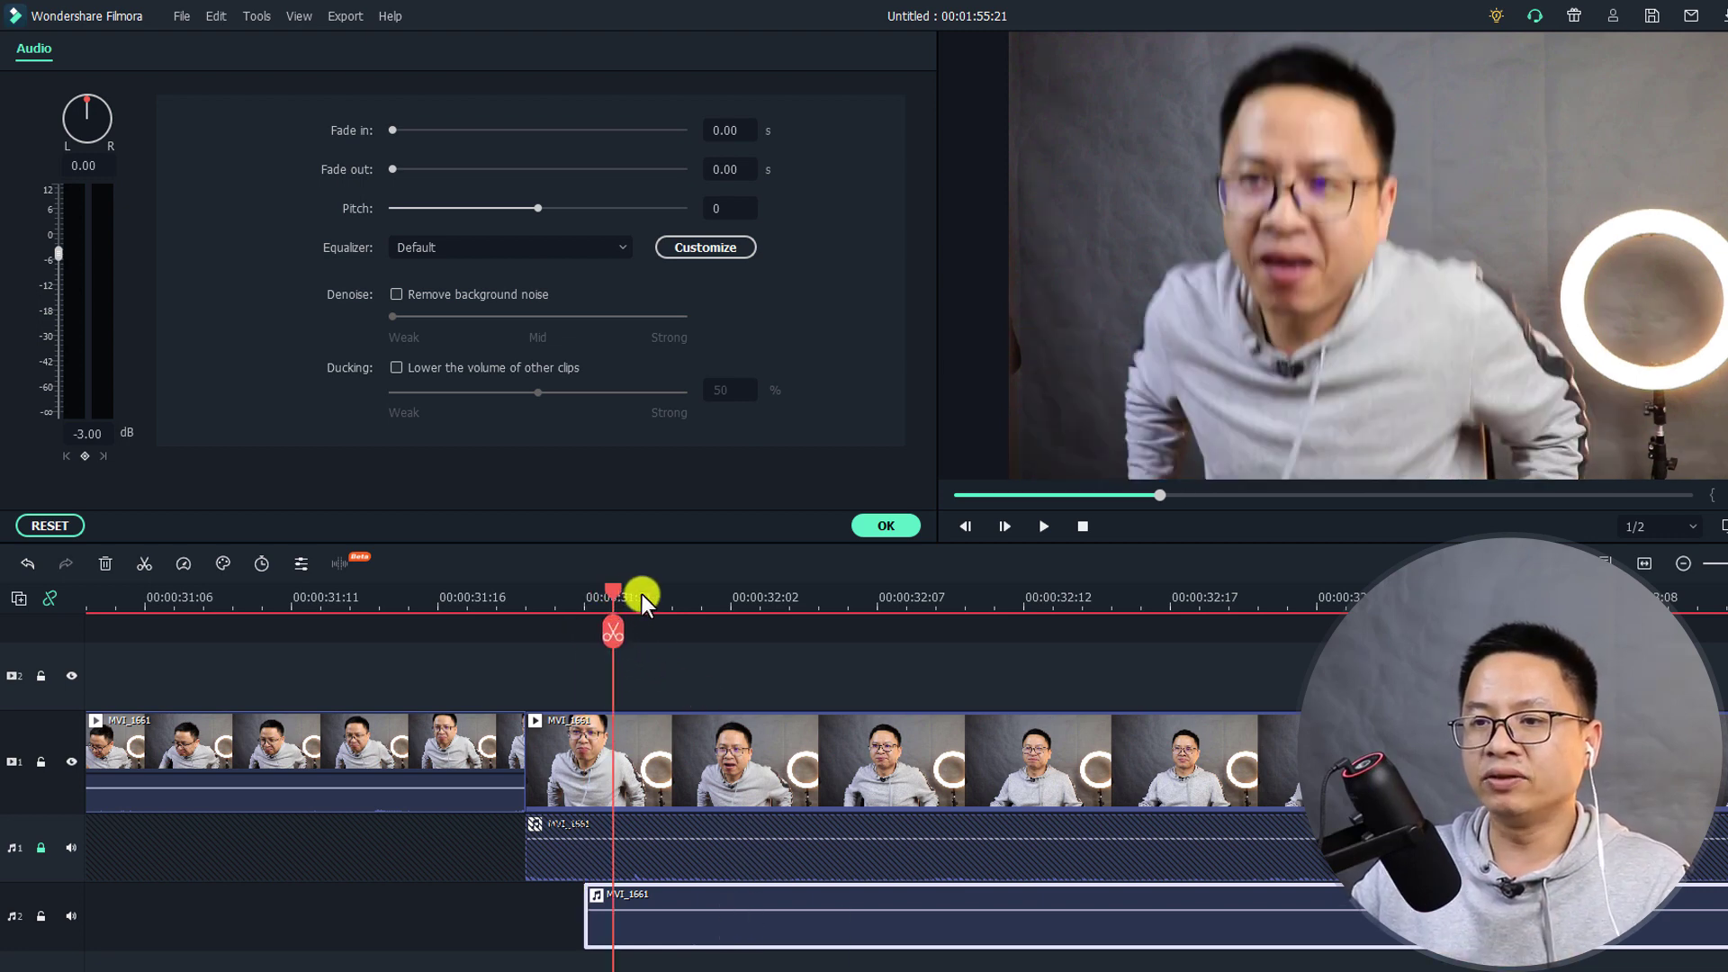
pyautogui.click(644, 595)
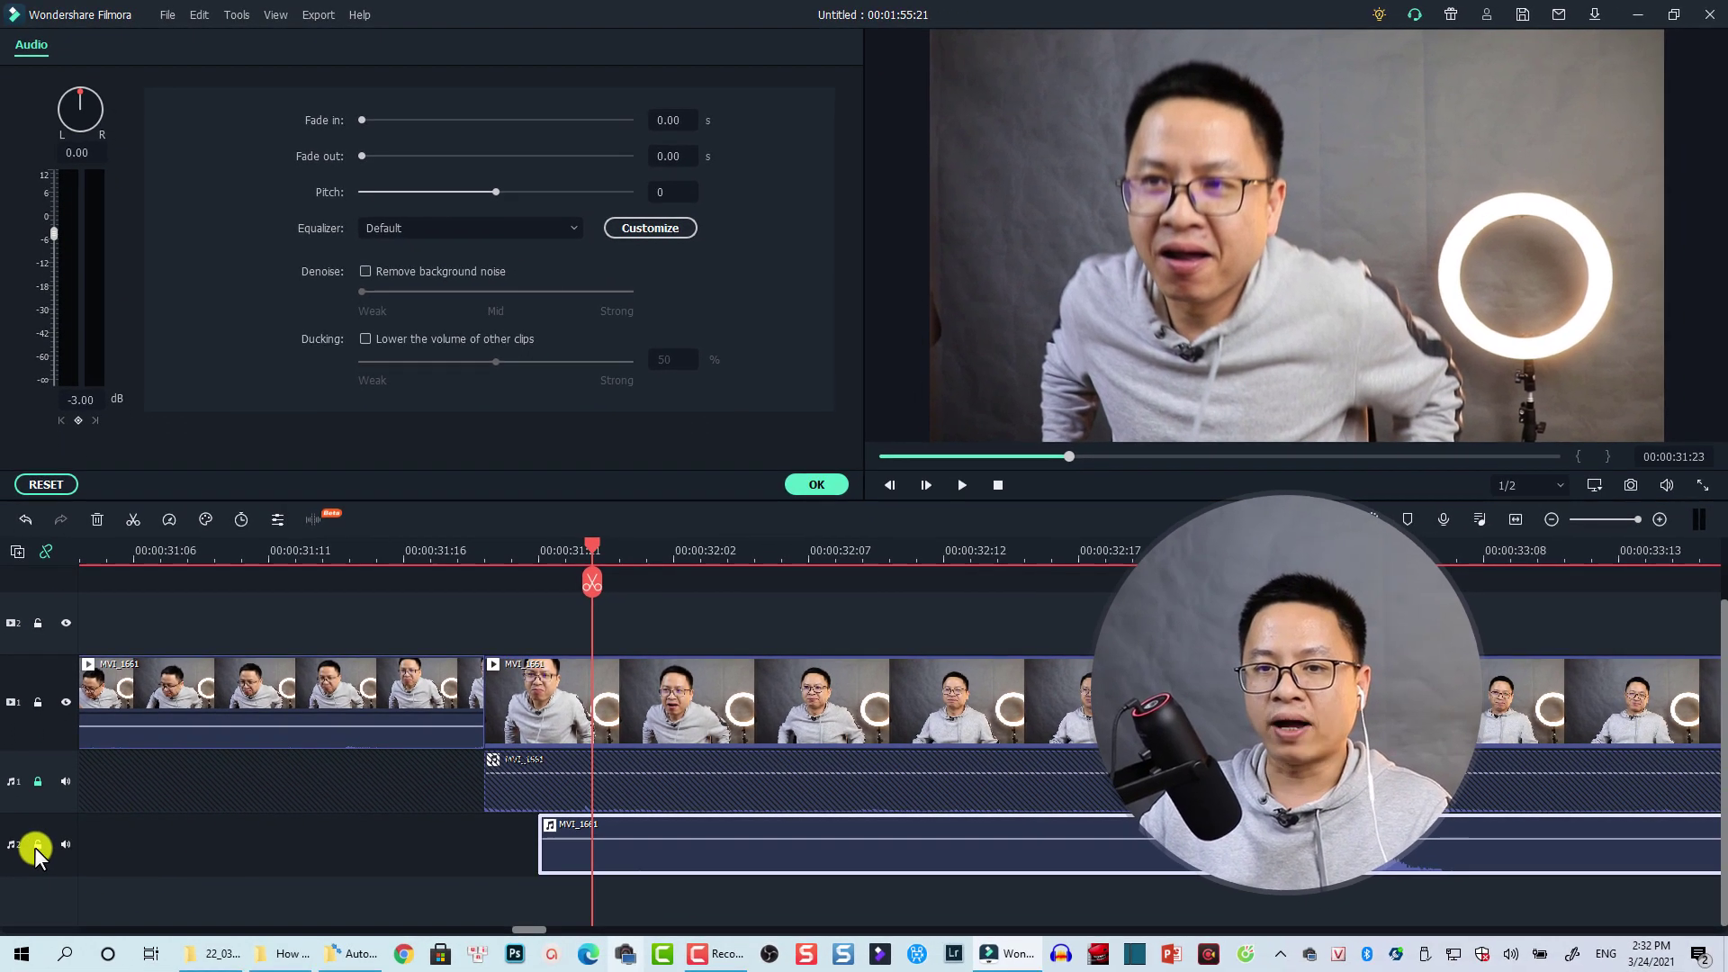
pyautogui.click(36, 846)
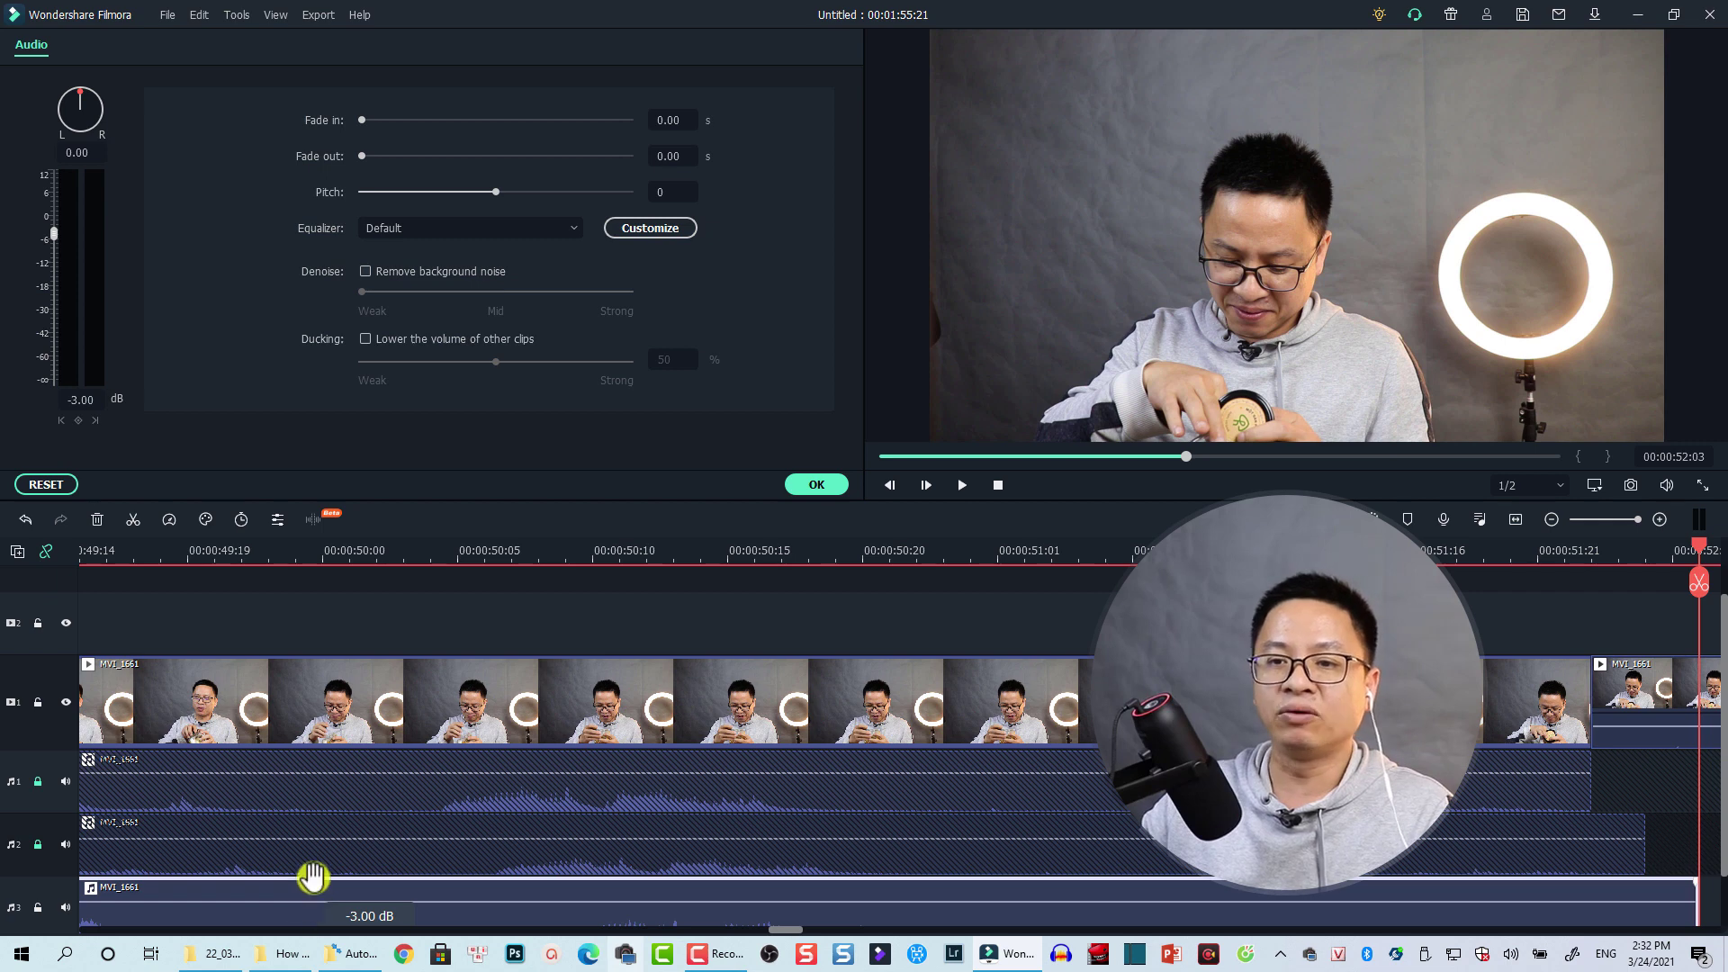
# - Set the volume of the copied audio on track 3 to -6 dB
pyautogui.click(86, 399)
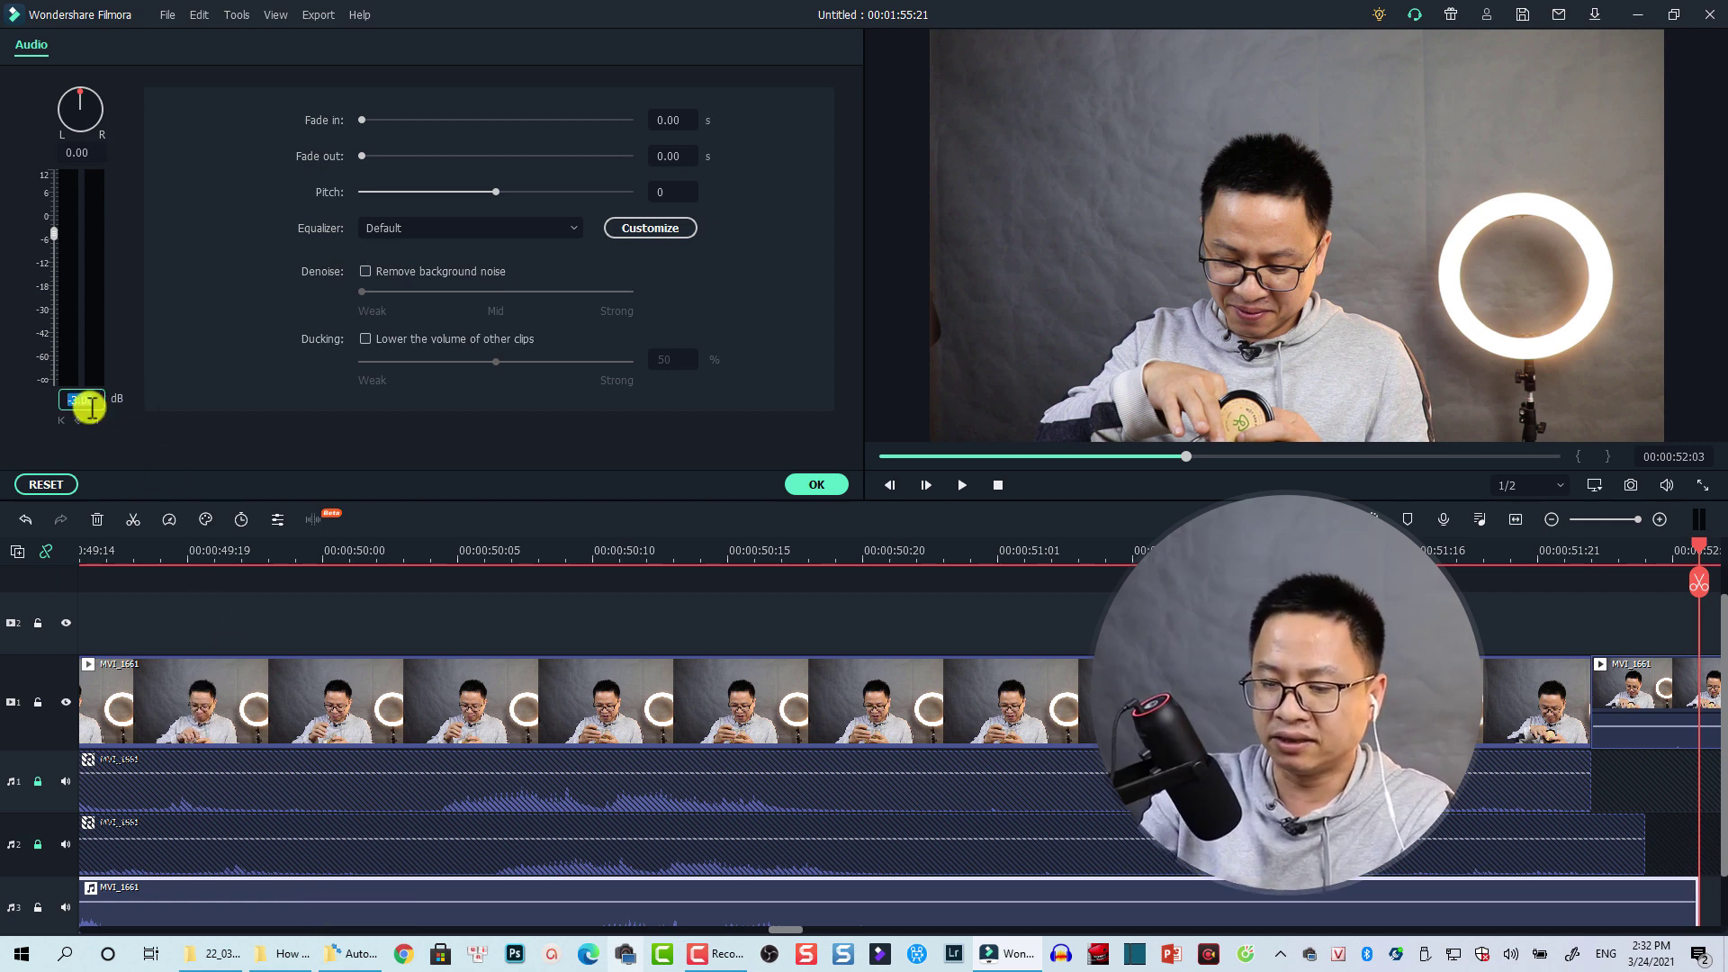
pyautogui.write('-6')
pyautogui.press('Return')
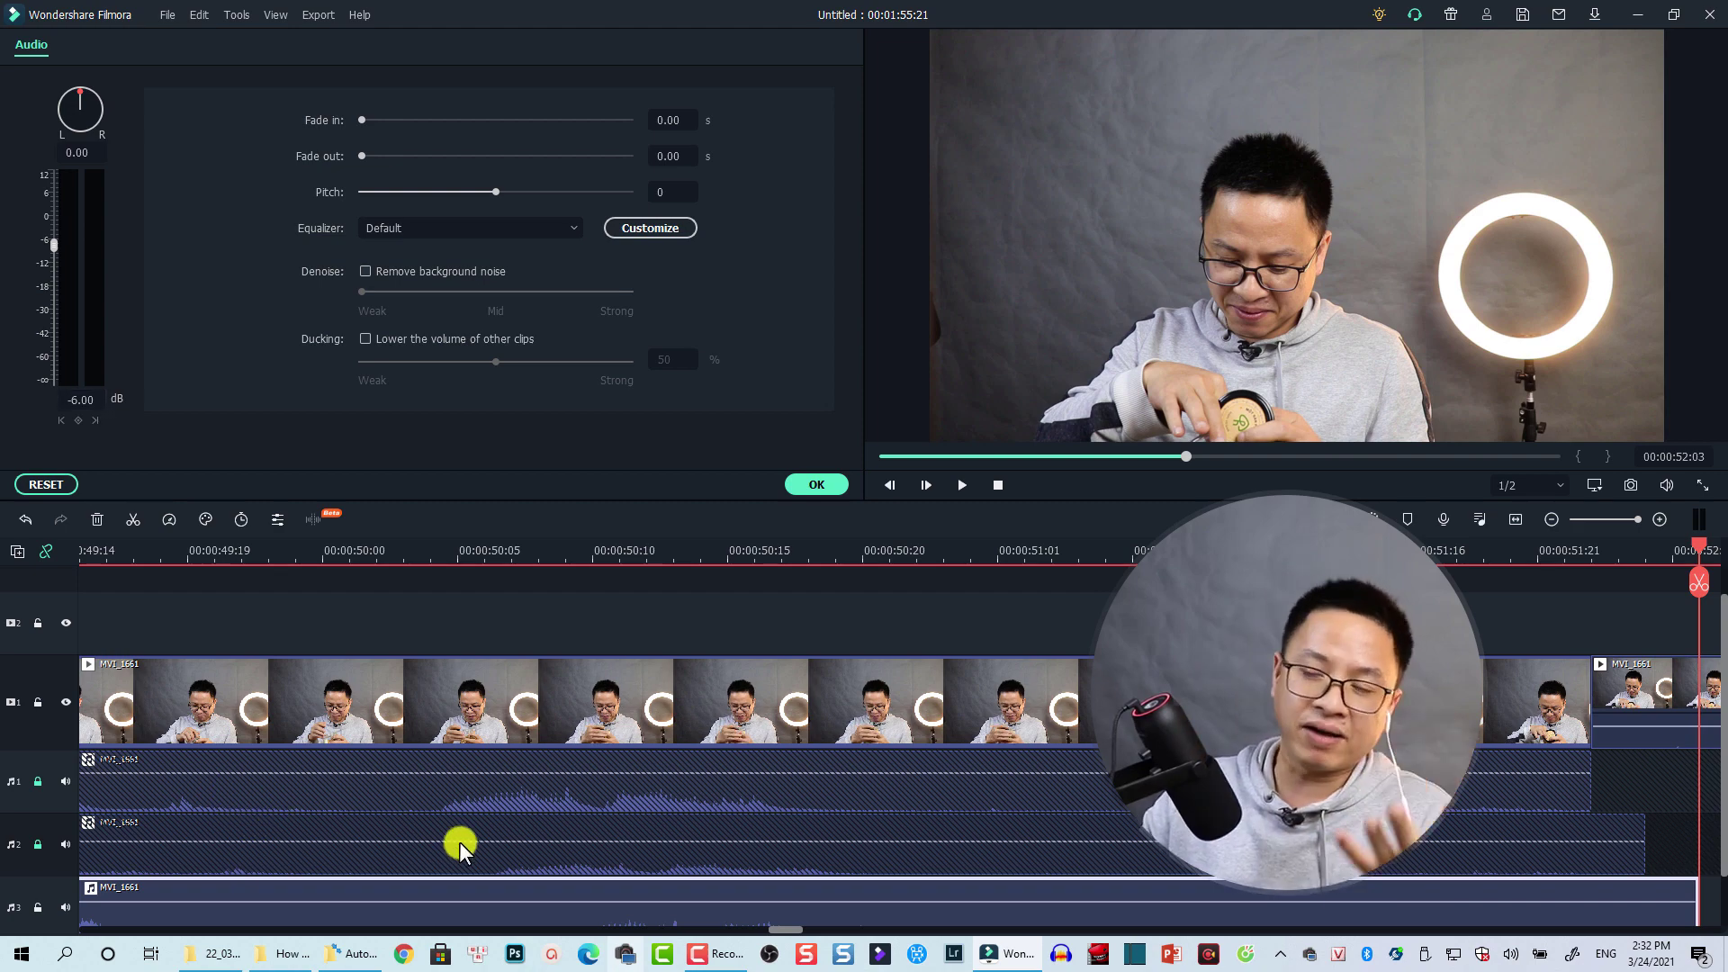
# - Fit the whole timeline in view and play from 00:00:30:23 to hear the three layered audio tracks
pyautogui.scroll(-1, 504, 842)
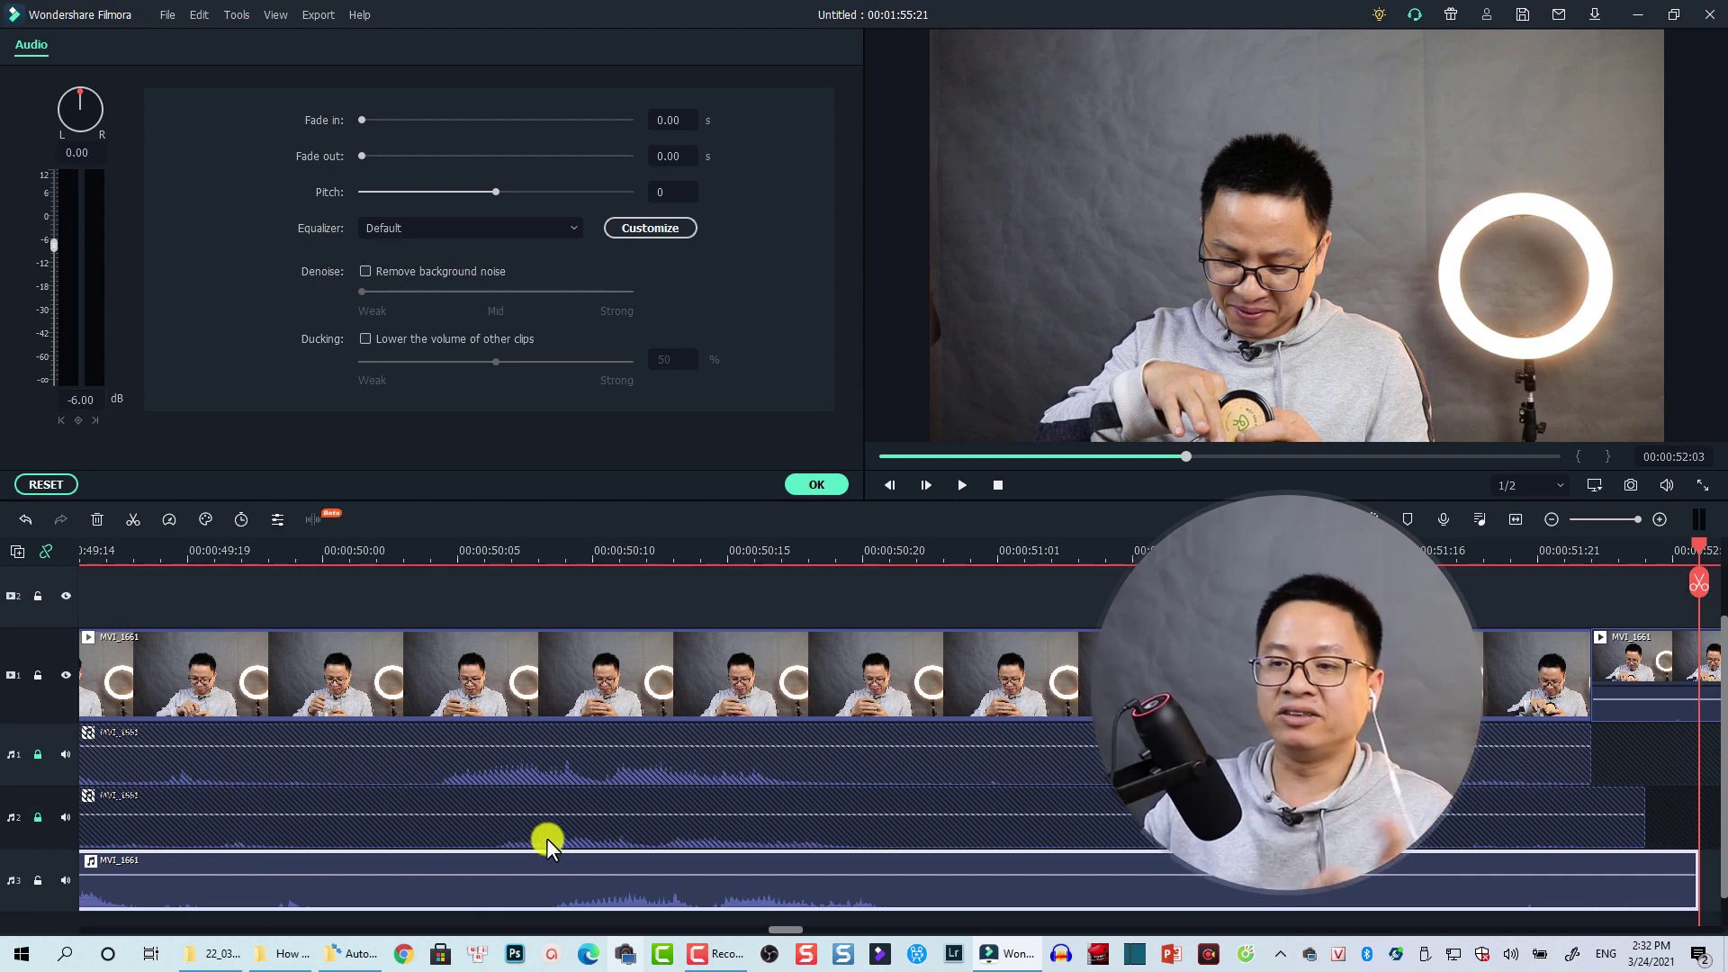
pyautogui.click(1515, 522)
pyautogui.click(506, 549)
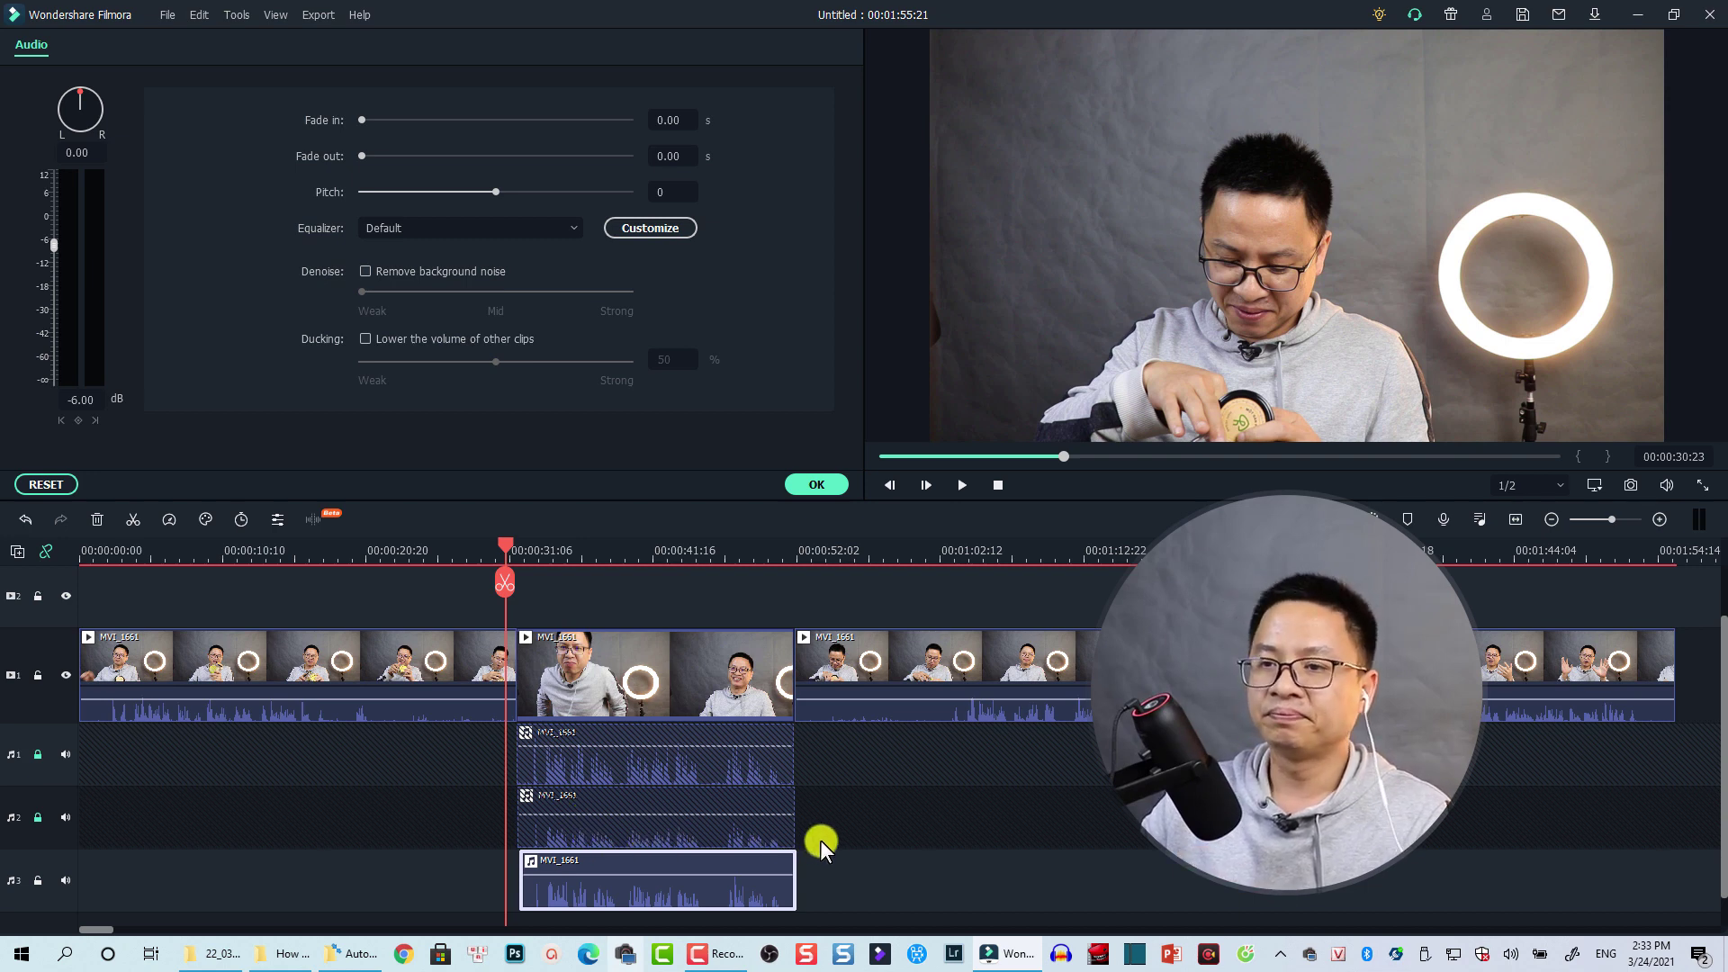
pyautogui.press('space')
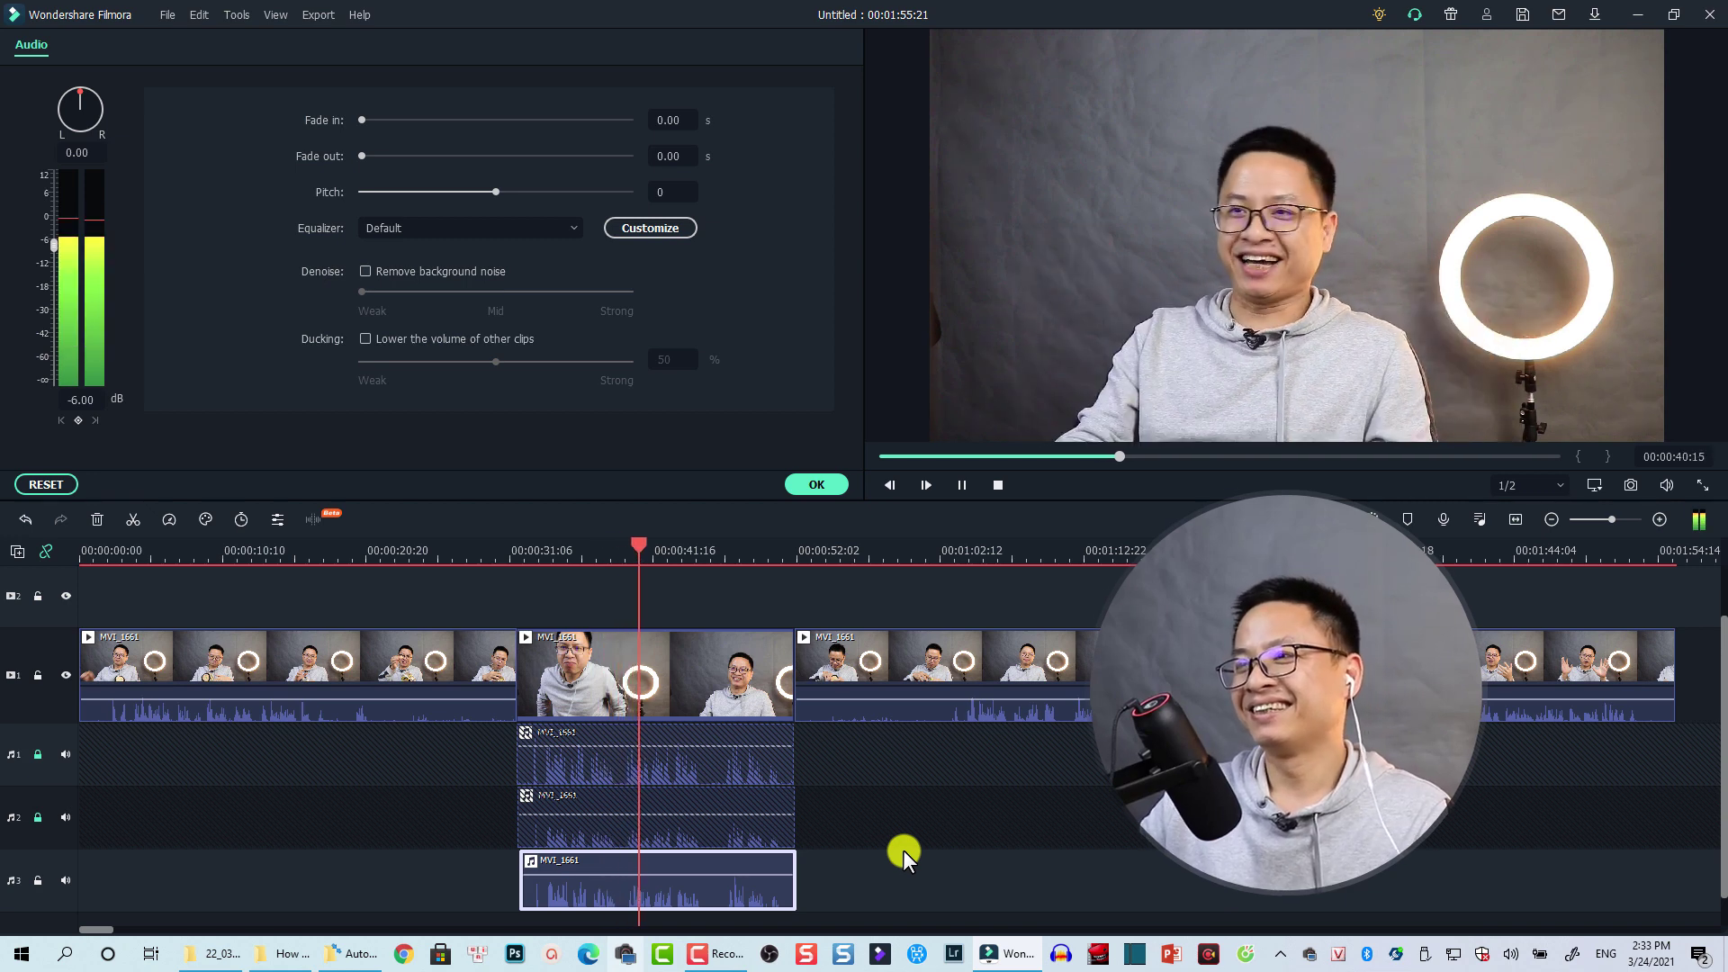
pyautogui.press('space')
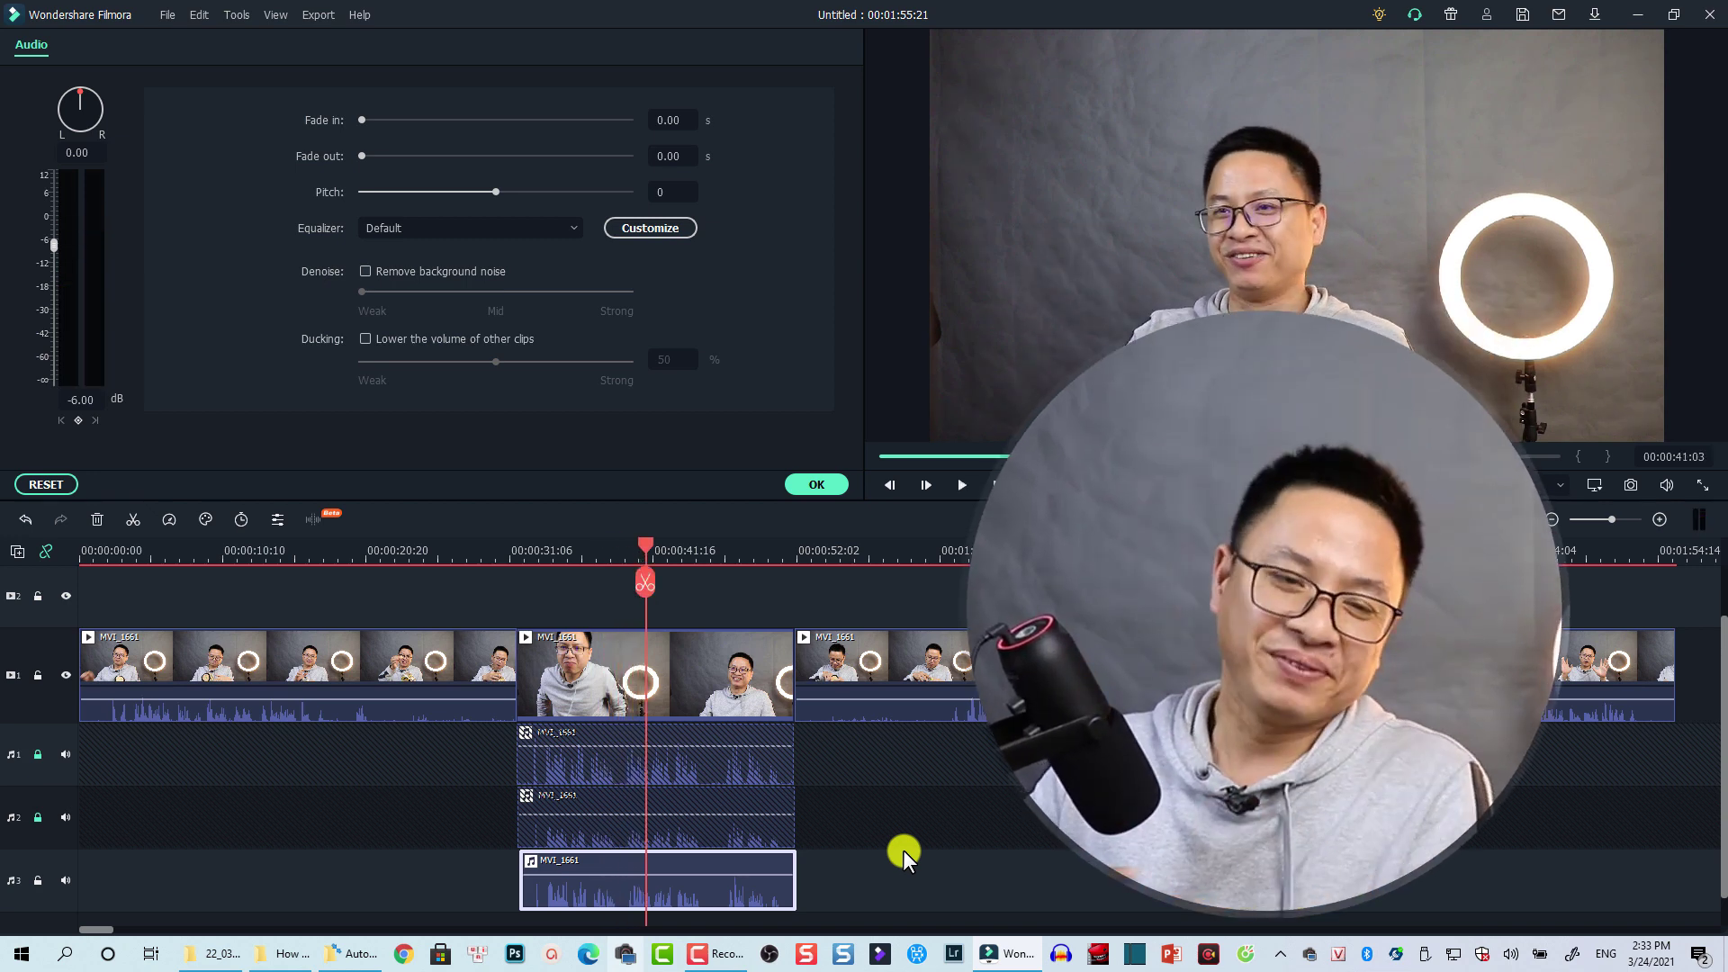